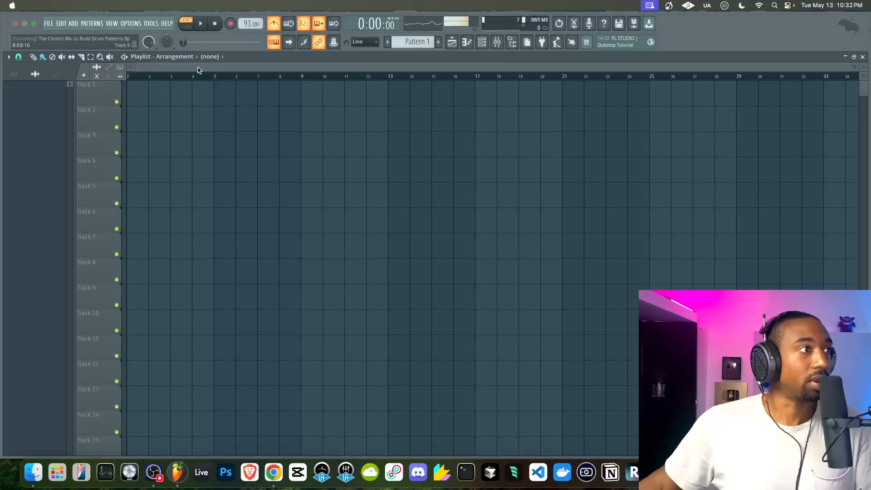
- Check the channel rack and the MIC track's input level in the mixer, and close both views
click(481, 49)
click(482, 48)
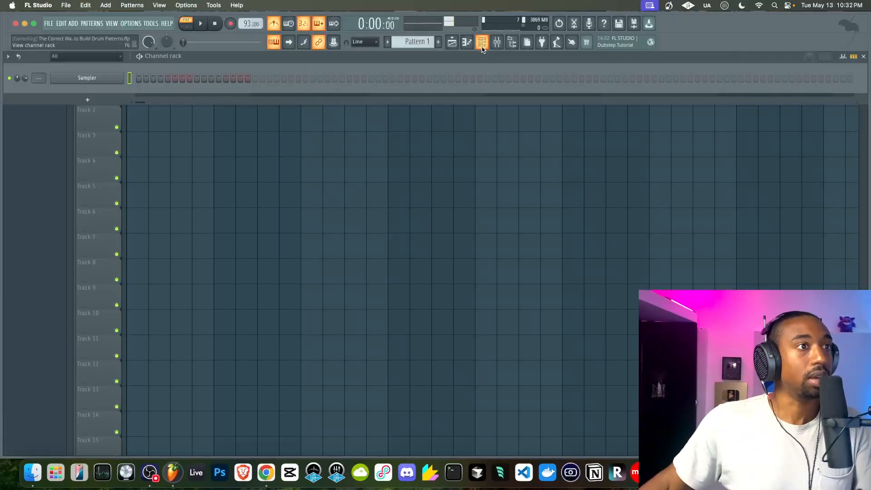
click(482, 49)
click(497, 47)
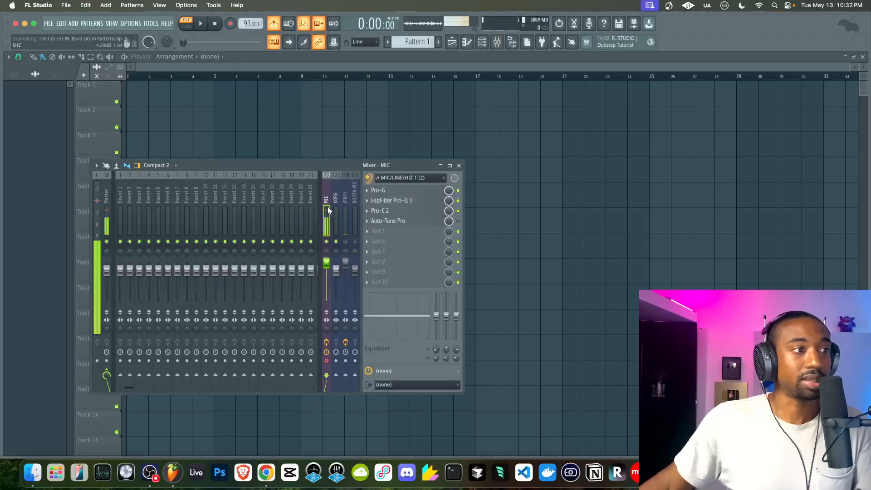
click(459, 166)
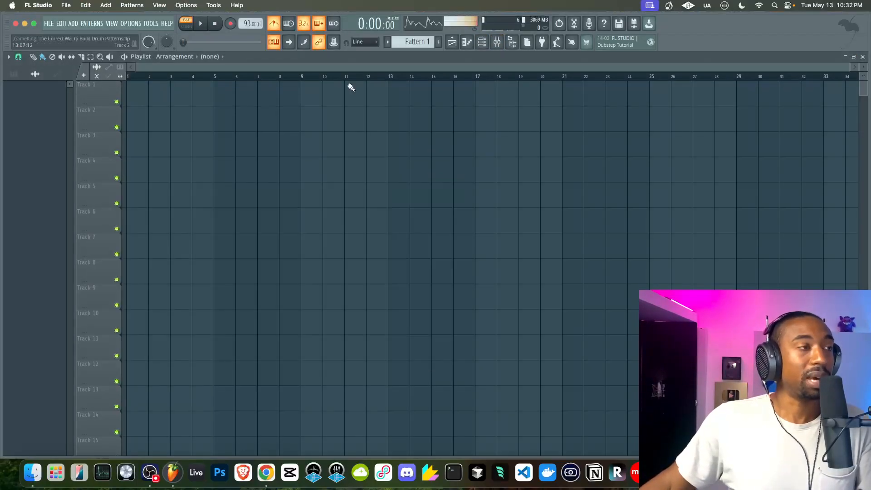
- Arm recording and record a short rhythm take from the MIC track
click(234, 23)
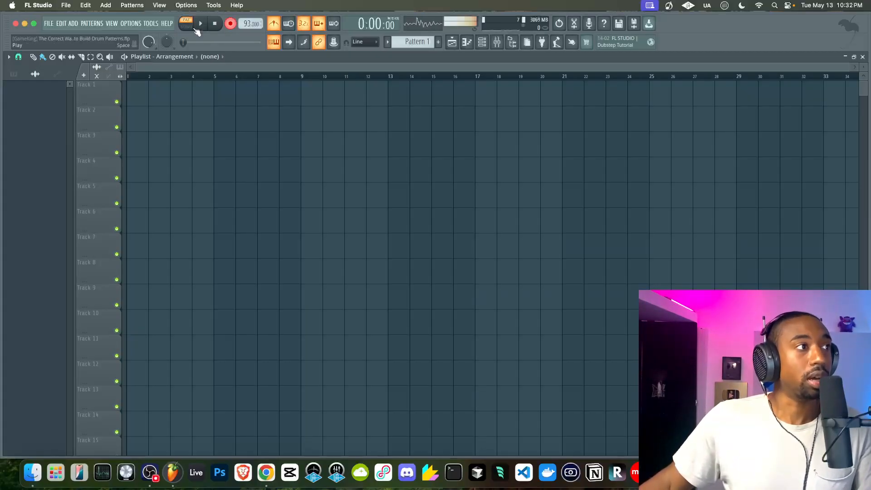
click(201, 25)
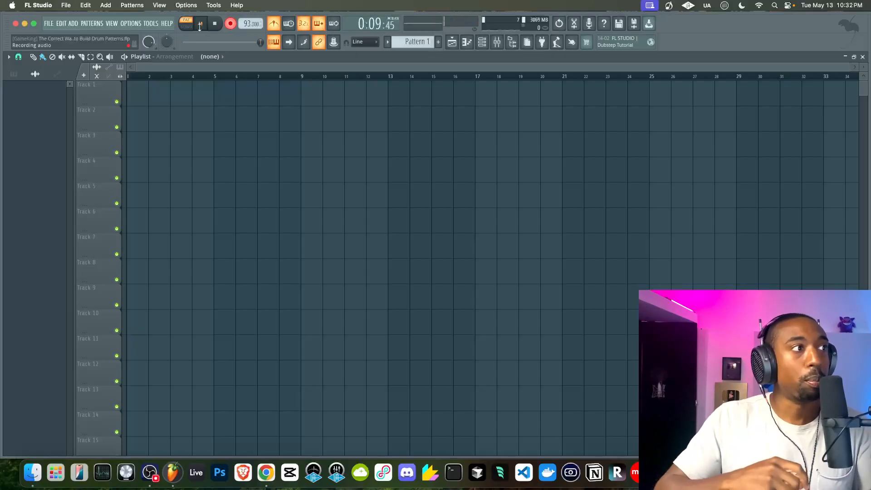
key(space)
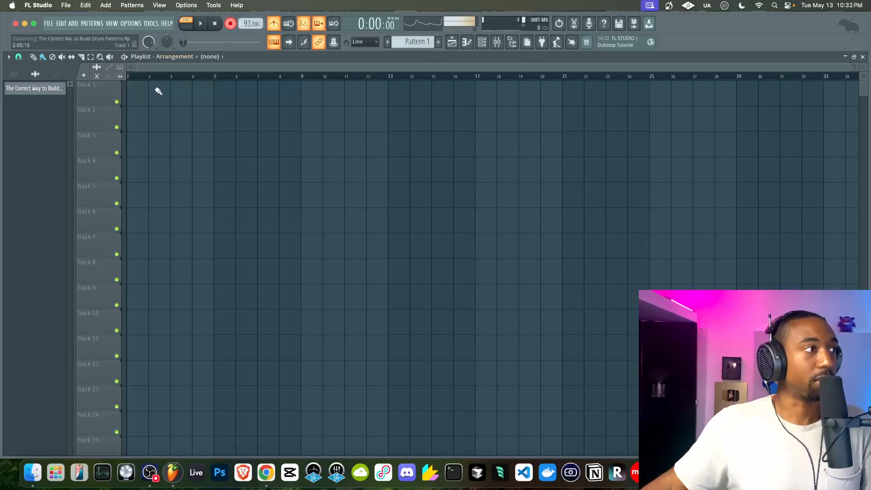
- Place the recorded MIC clip at bar 1 of Track 1 and disarm recording
drag(47, 88, 130, 89)
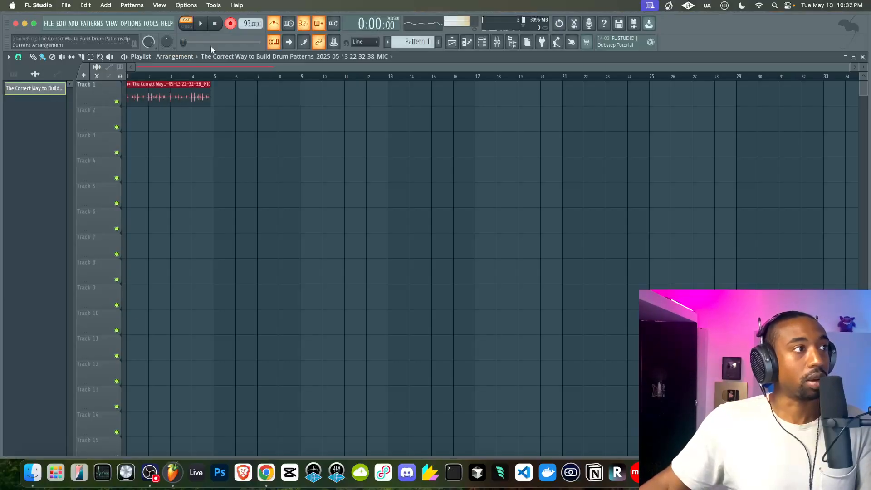
scroll(164, 97, up, 5)
scroll(163, 103, left, 3)
click(230, 25)
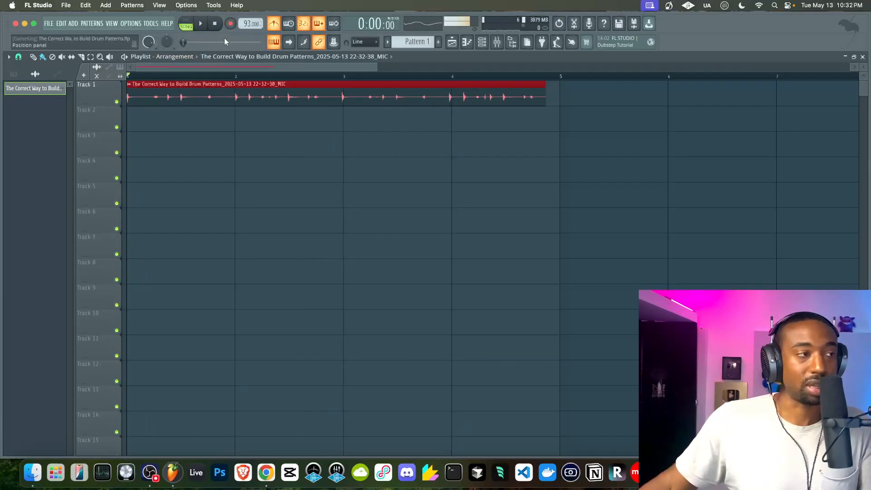
- Load the recorded audio clip's sample into a new Slicex channel
double_click(165, 97)
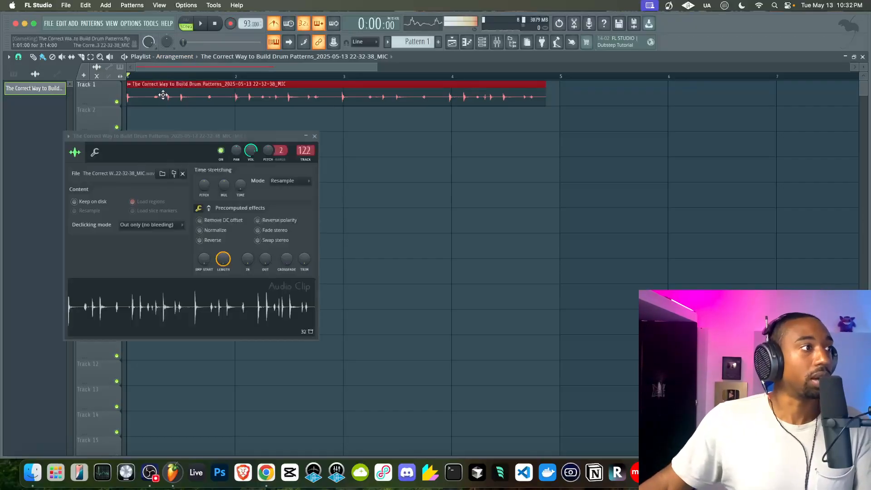
right_click(155, 313)
click(195, 402)
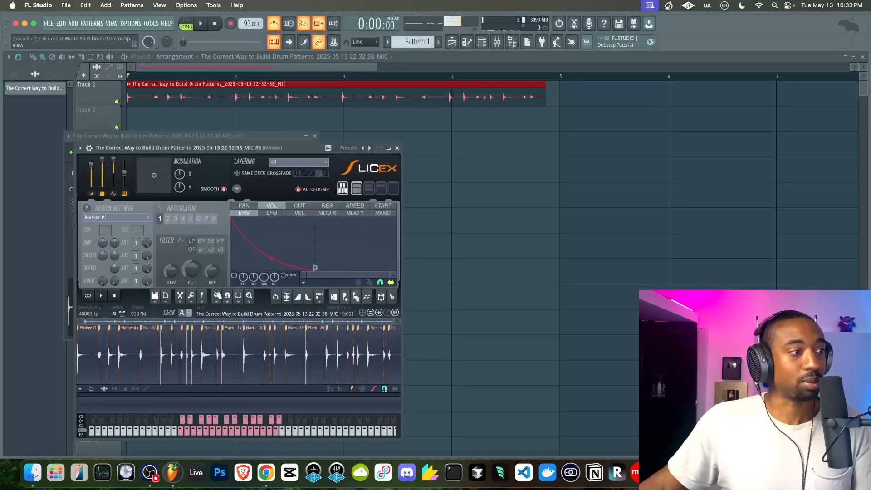
drag(228, 145, 295, 77)
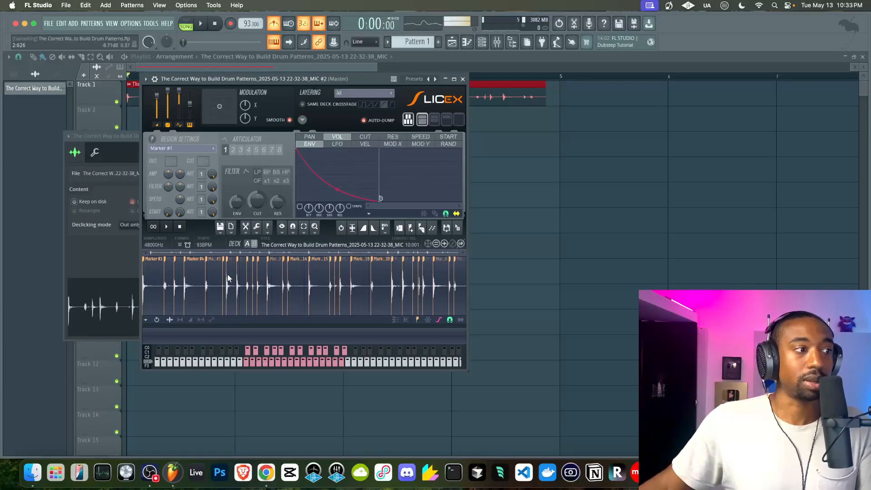
- Play the sliced recording in Slicex and delete the stray marker between Marker #5 and Marker #7
scroll(197, 281, up, 5)
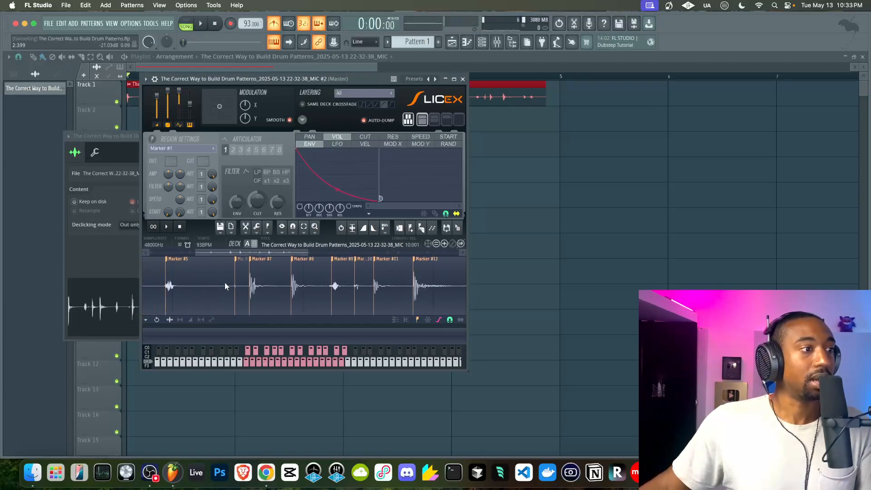
scroll(225, 285, down, 5)
click(166, 226)
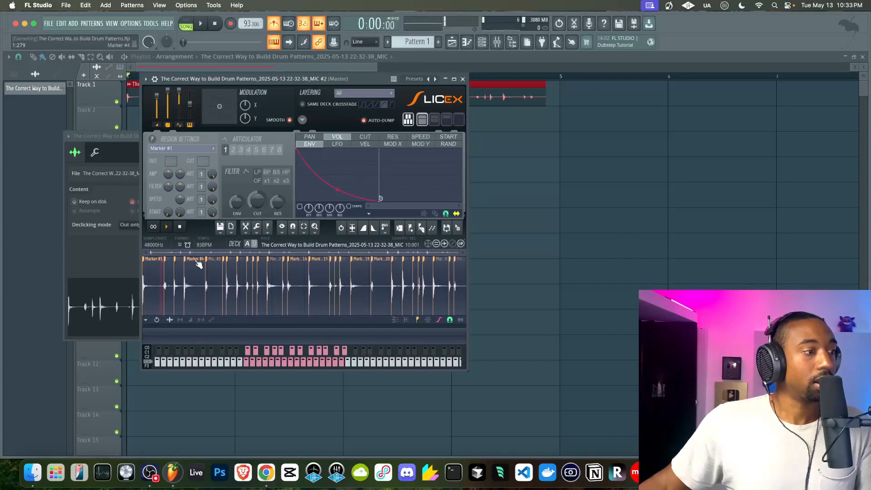
scroll(198, 265, up, 4)
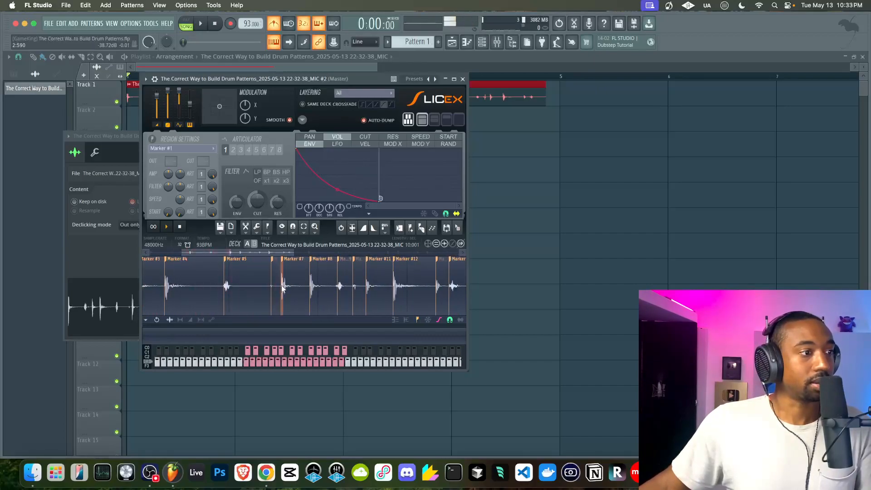
right_click(272, 265)
click(277, 274)
scroll(274, 277, down, 3)
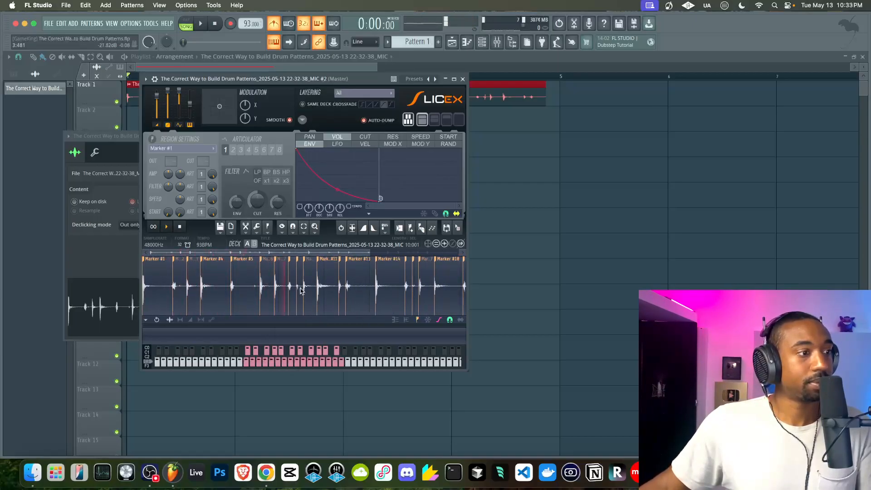
scroll(306, 294, down, 2)
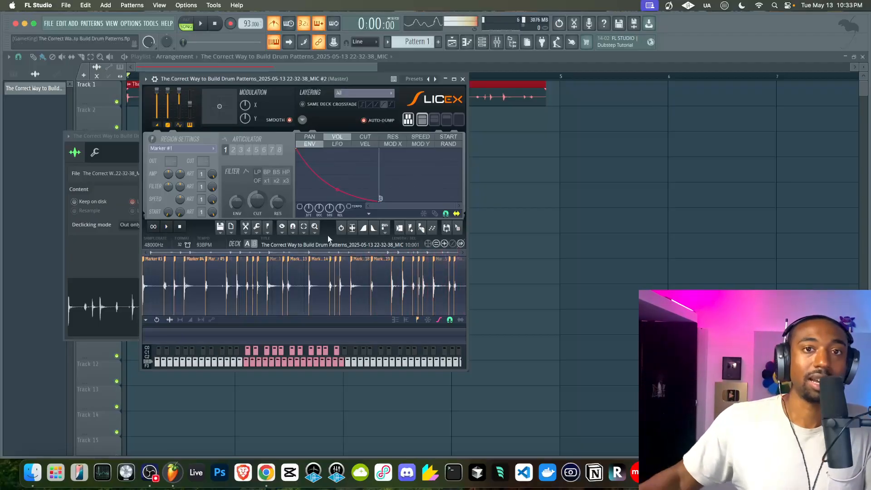
- Clear the Slicex channel's existing notes, dump the edited slices to its piano roll, and close Slicex
click(482, 41)
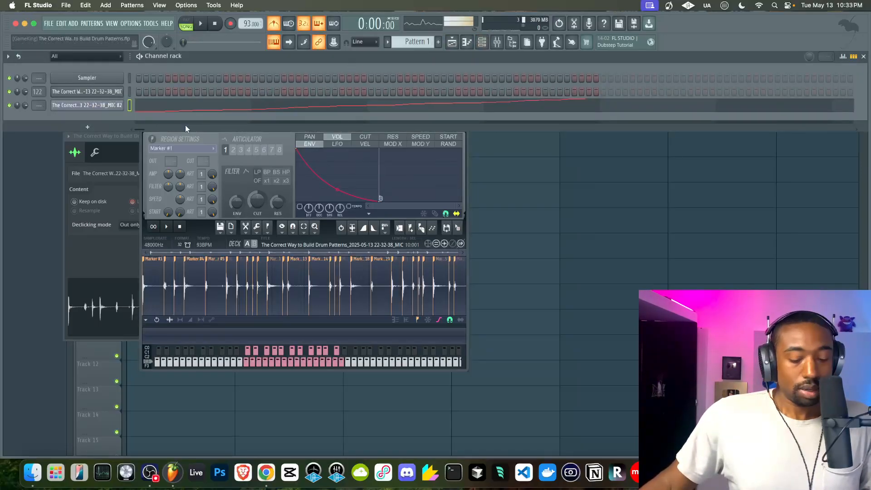
key(super+x)
click(328, 228)
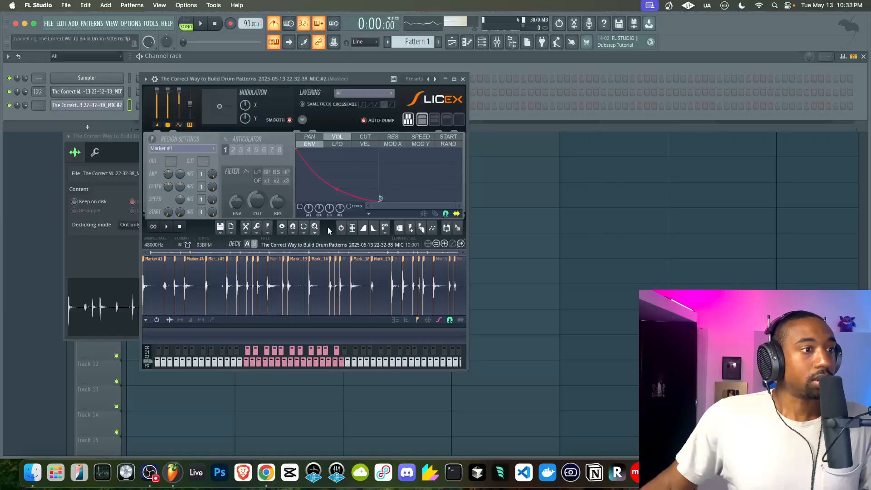
click(433, 229)
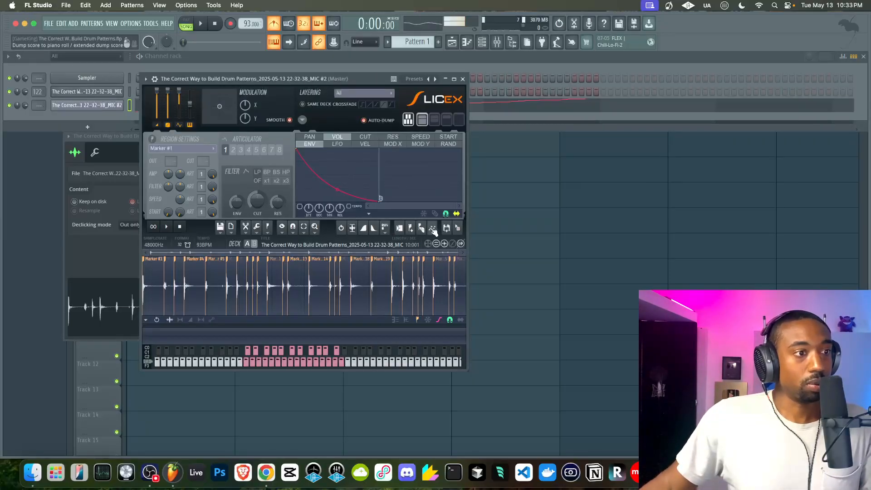
click(463, 79)
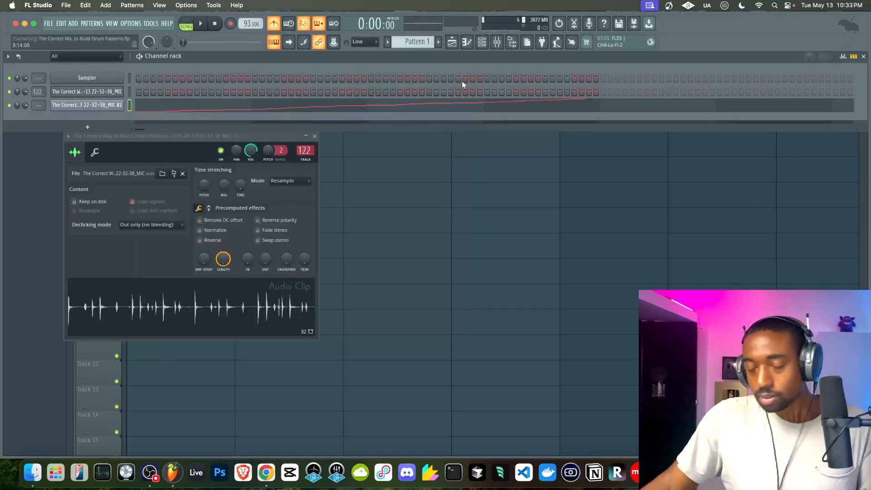
- Open the Slicex channel's piano roll and play its slice notes from bar 1 in pattern mode
click(209, 109)
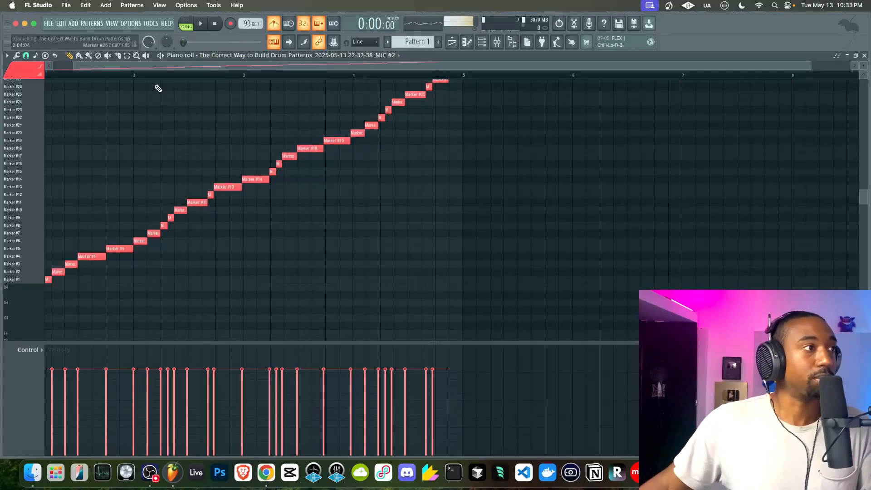
drag(160, 66, 136, 67)
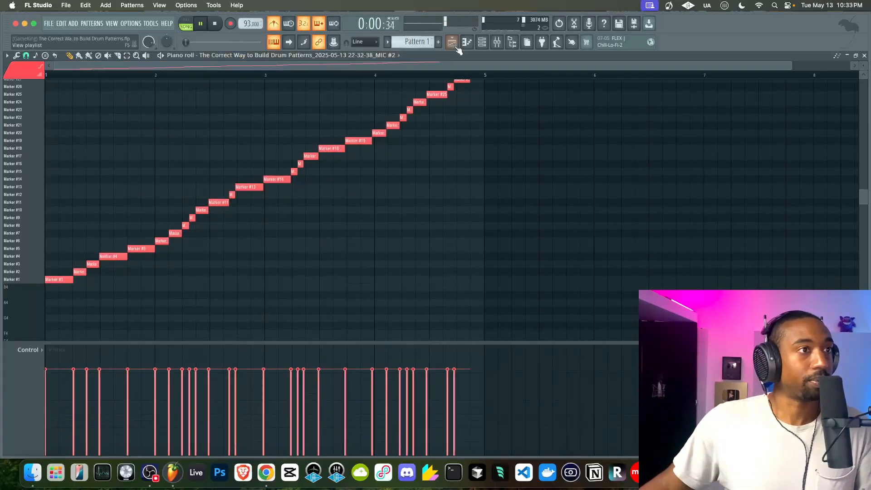
click(186, 26)
key(space)
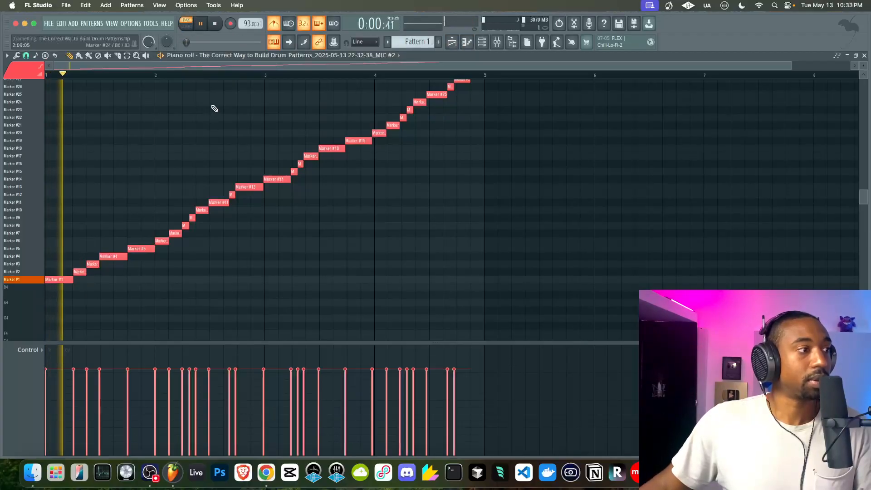
- Listen to the slice pattern while looking over its notes up to Marker #27, and stop playback
click(484, 42)
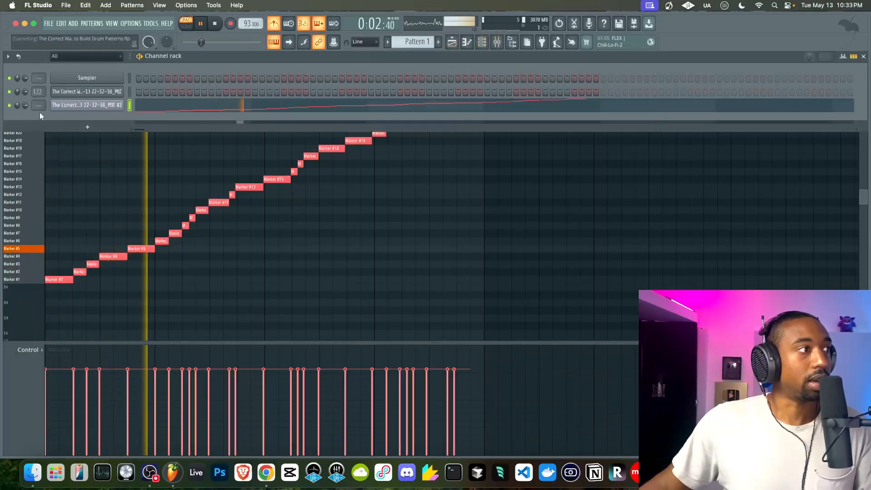
right_click(126, 167)
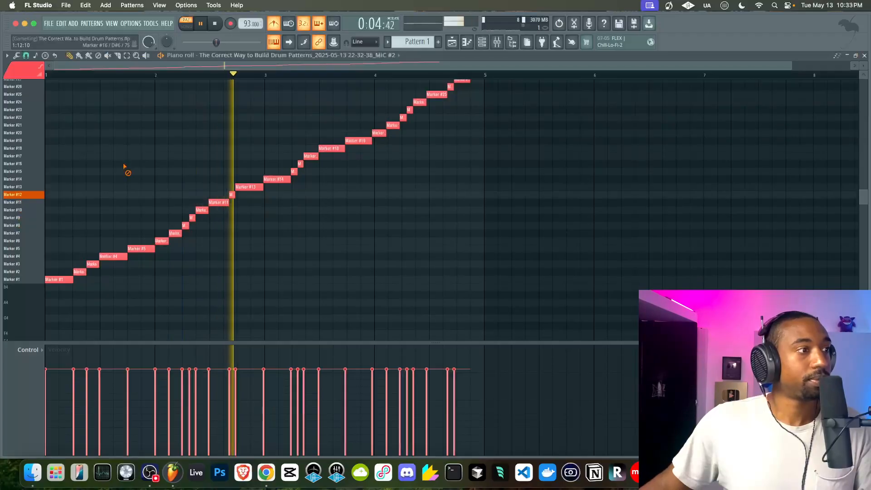
ctrl+scroll(160, 166, down, 4)
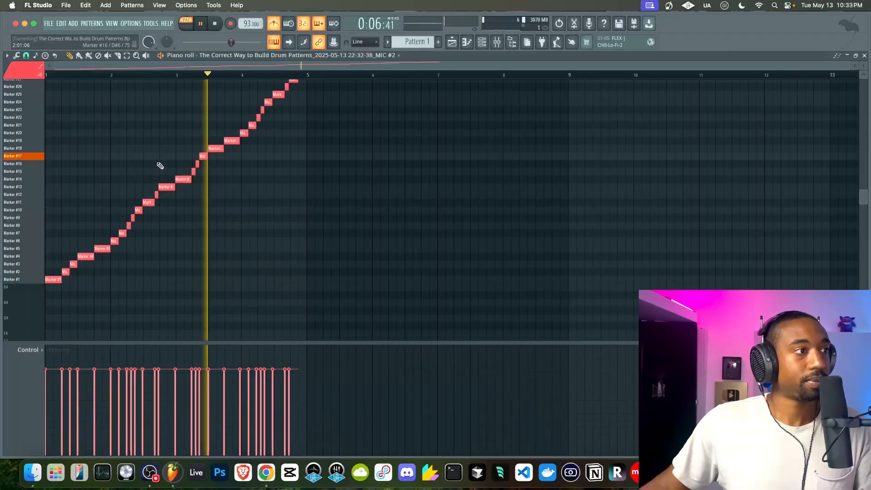
scroll(160, 166, up, 3)
scroll(160, 166, up, 1)
scroll(160, 165, left, 1)
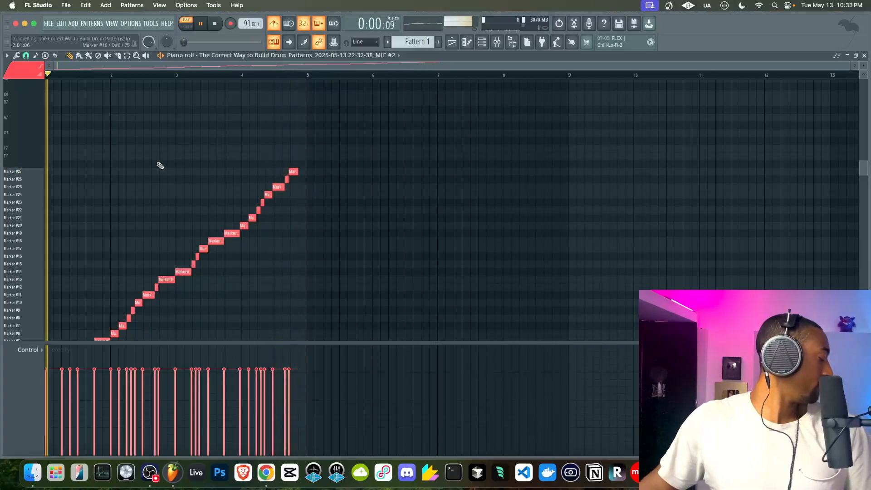
key(space)
- Try quantizing the slice notes in the piano roll with the mpc 50% template
scroll(160, 166, down, 2)
ctrl+scroll(160, 166, up, 5)
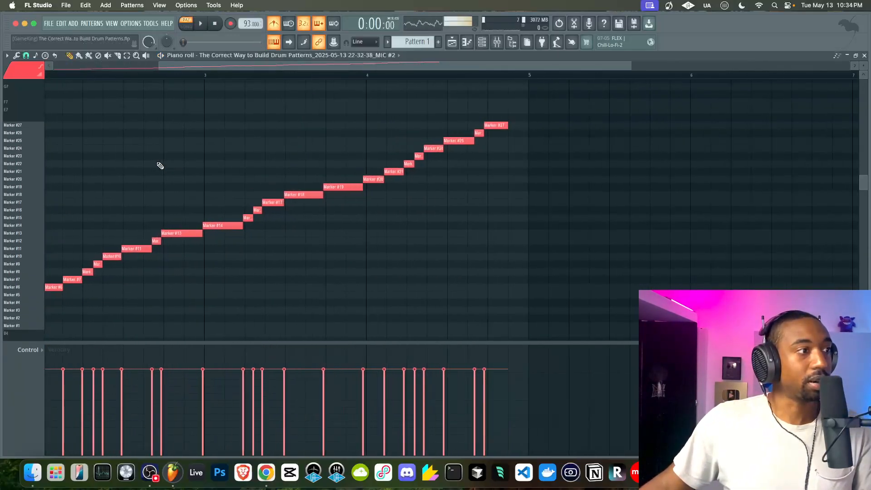
scroll(160, 165, up, 1)
ctrl+scroll(160, 166, down, 3)
ctrl+scroll(160, 165, up, 1)
ctrl+scroll(160, 166, up, 1)
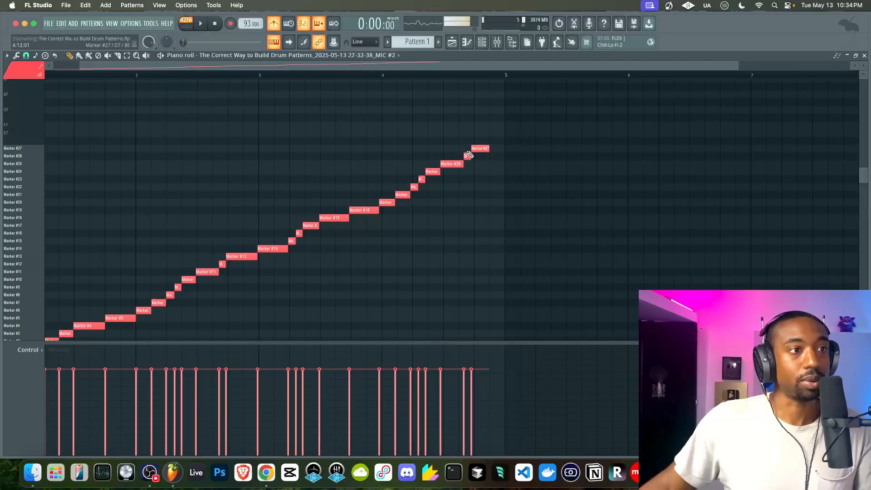
scroll(235, 188, left, 1)
scroll(209, 190, down, 2)
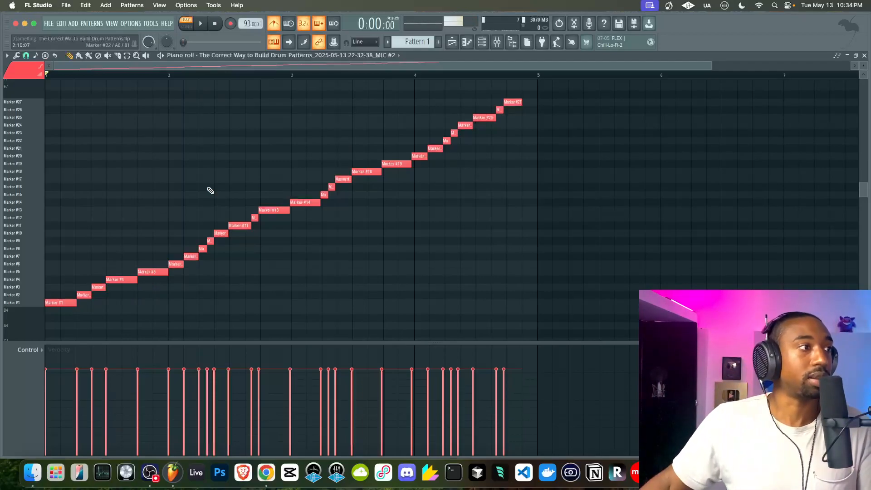
key(alt+q)
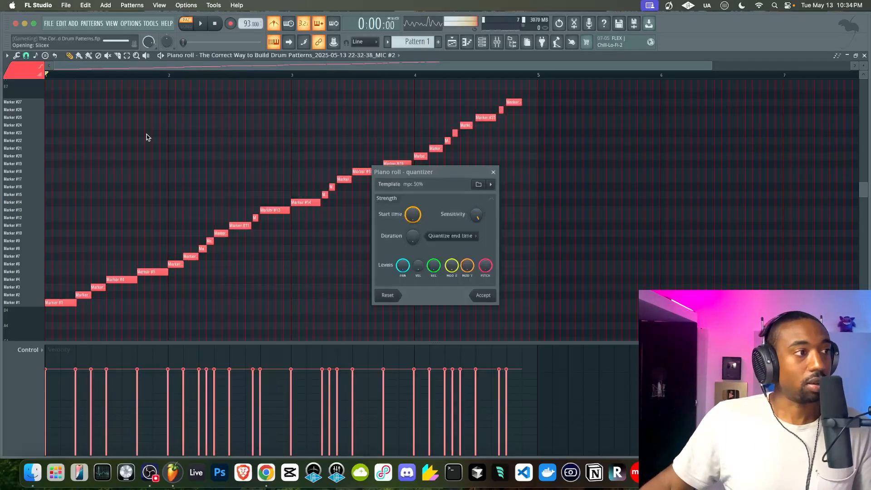
click(493, 171)
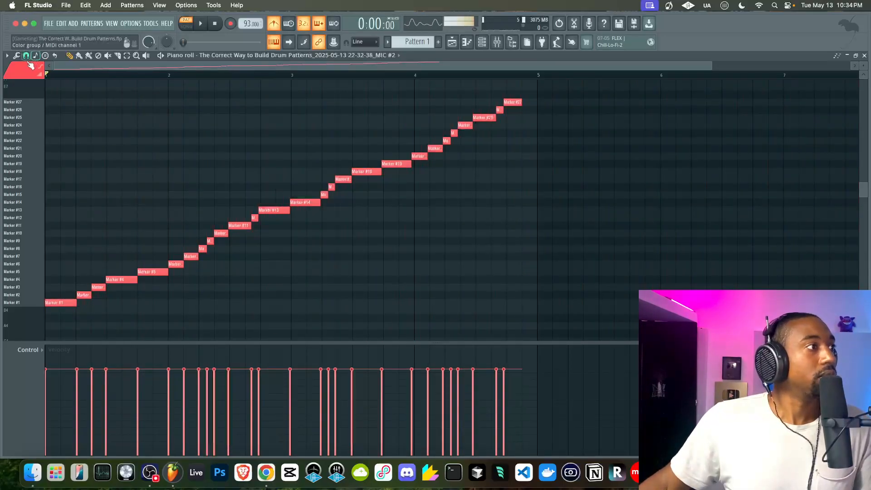
- Start saving the piano roll notes as a score, browse to the Applications folder, and reveal the Vital app there in Finder
click(7, 55)
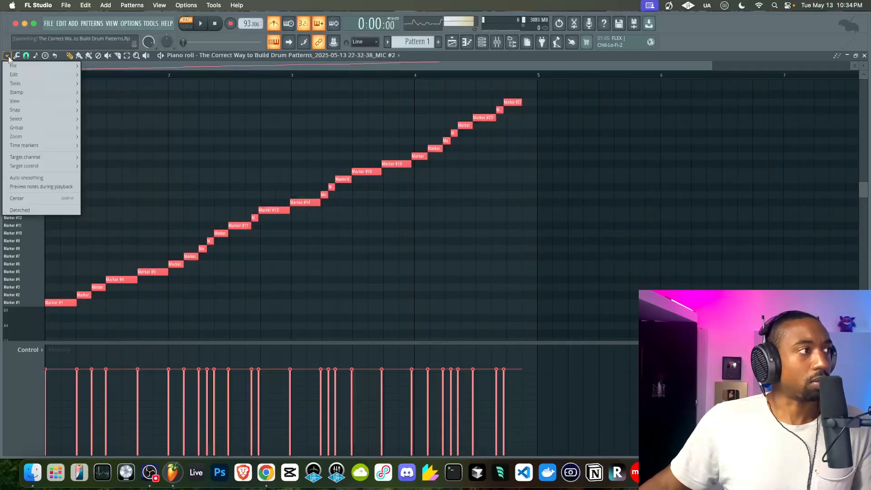
mouse_move(18, 66)
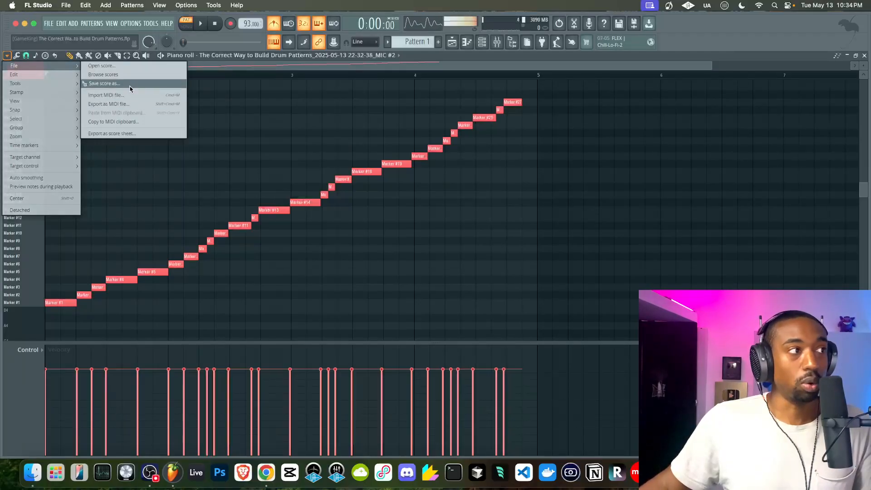
click(105, 83)
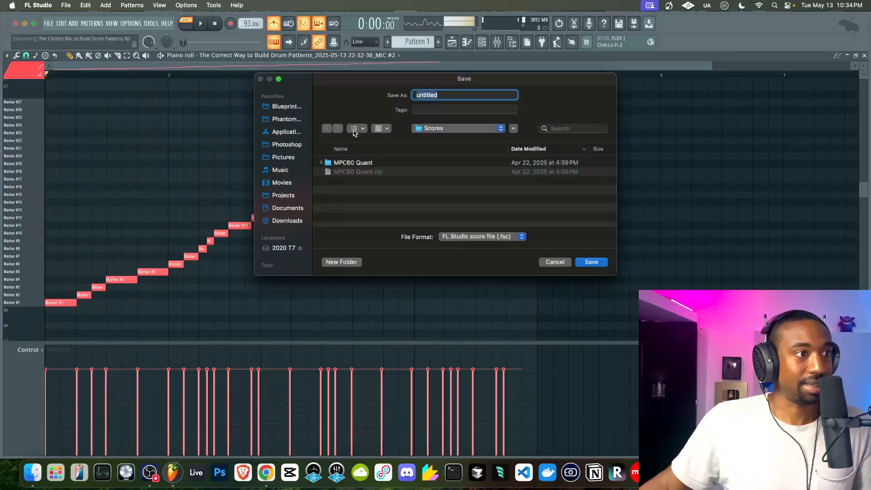
click(438, 129)
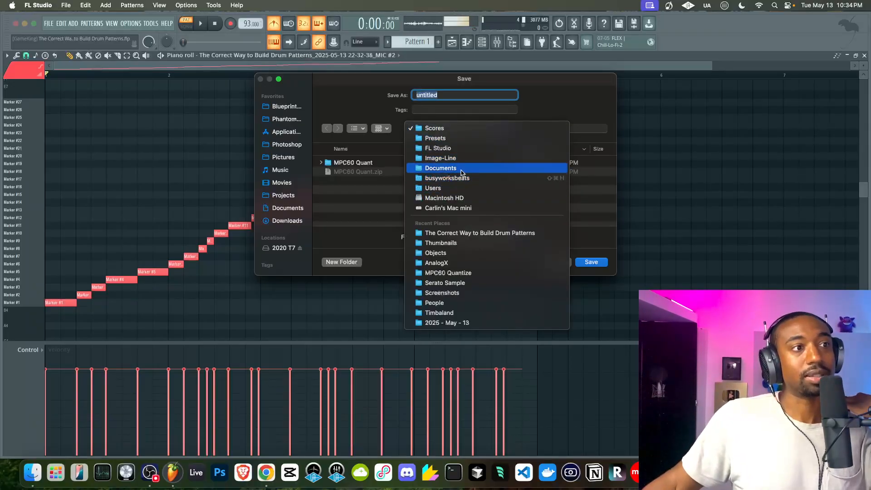
click(545, 113)
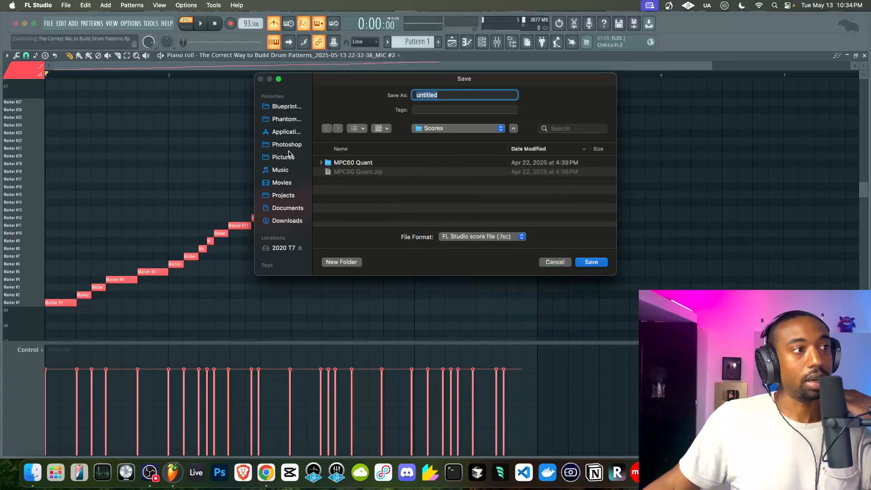
click(288, 132)
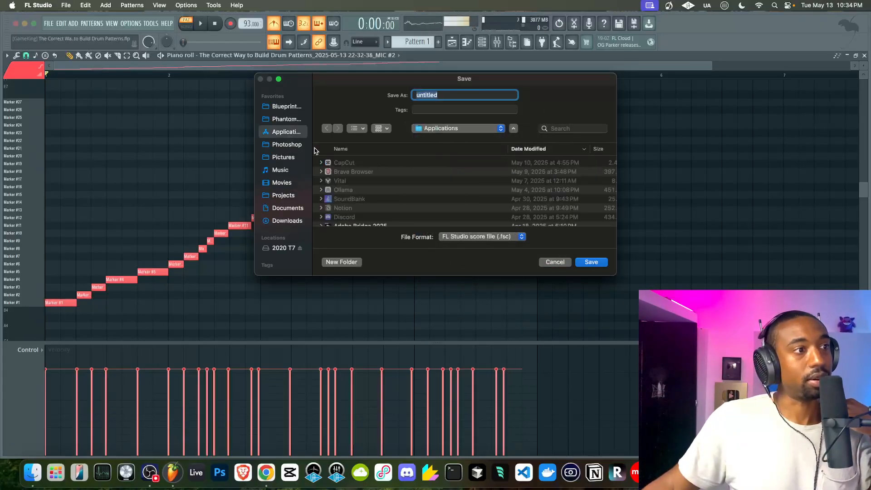
right_click(352, 182)
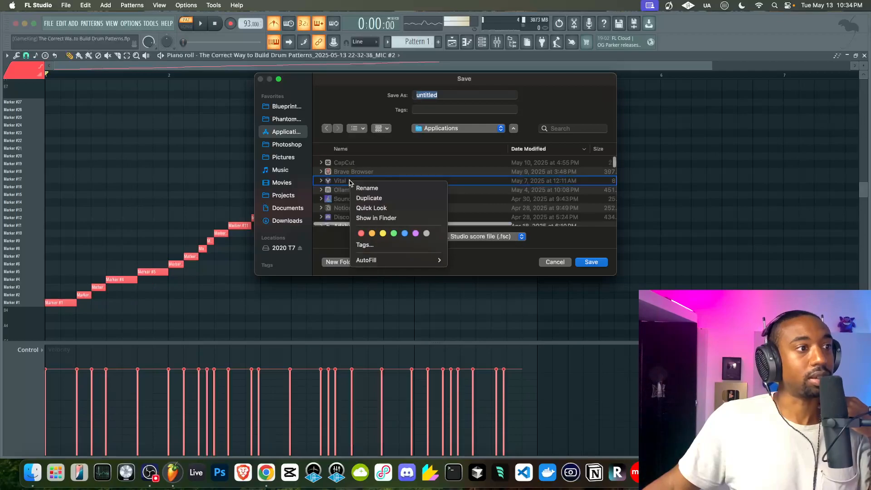
click(379, 218)
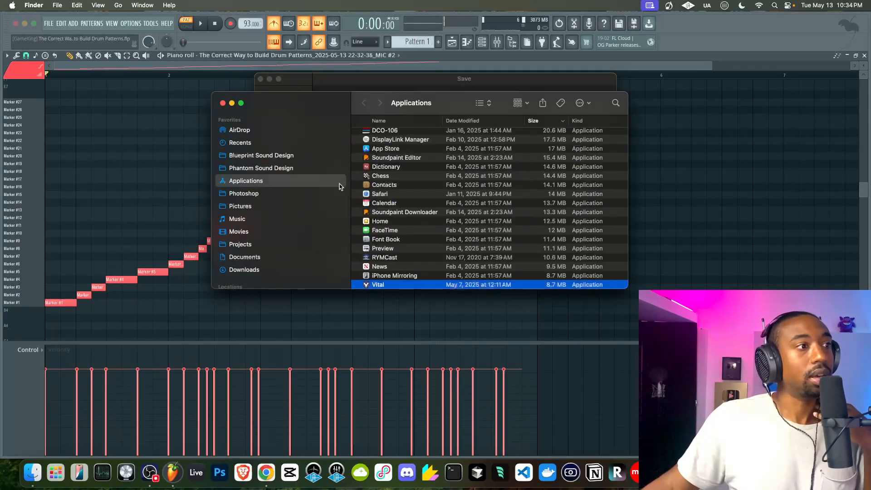
- Sort the Applications folder by name and show the package contents of FL Studio 2024
scroll(396, 185, up, 15)
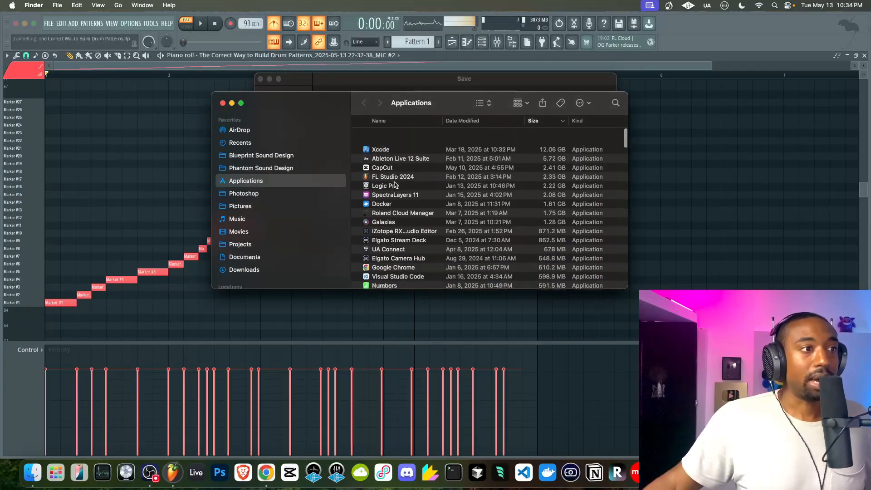
click(399, 122)
scroll(394, 204, up, 20)
scroll(390, 232, down, 2)
scroll(390, 233, down, 10)
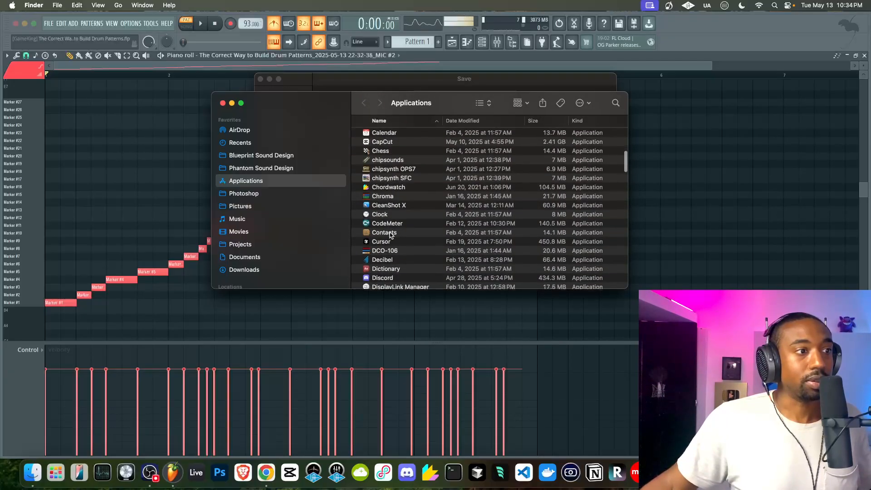
scroll(390, 235, down, 8)
scroll(390, 229, up, 7)
right_click(383, 162)
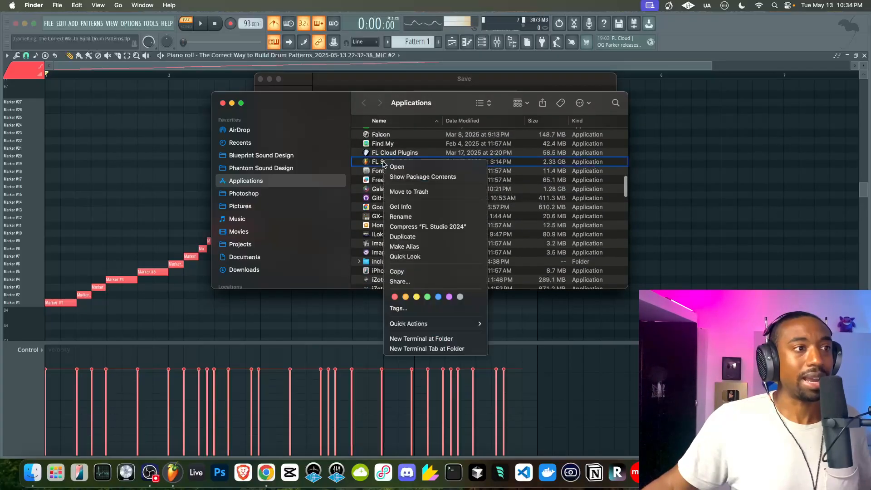
click(402, 177)
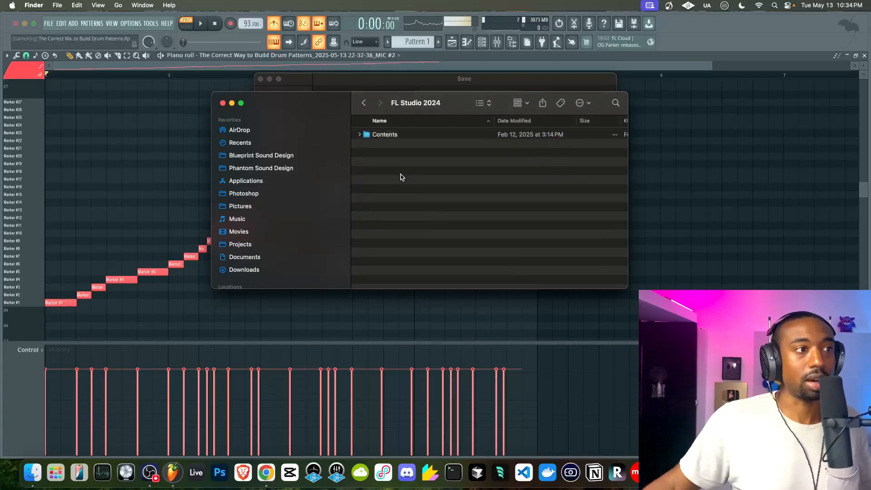
- Open the package's Scores folder through Contents, Resources, FL, Data and Patches
double_click(381, 135)
double_click(382, 171)
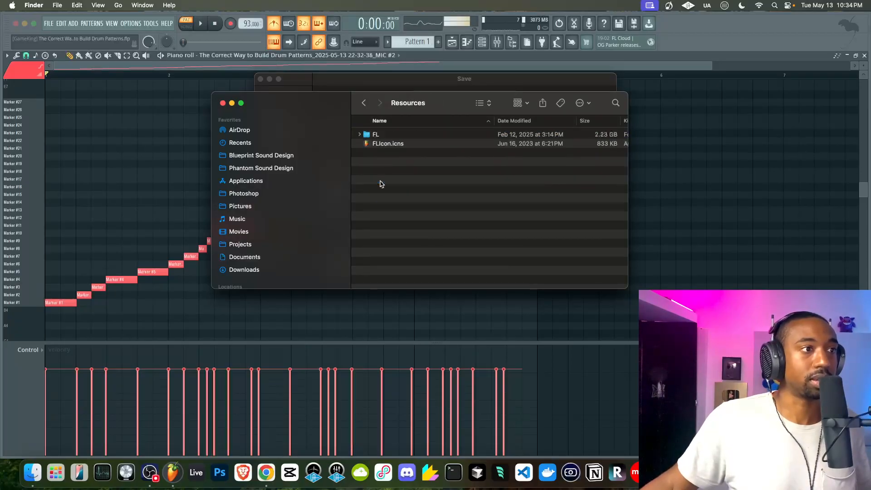
double_click(376, 135)
double_click(379, 153)
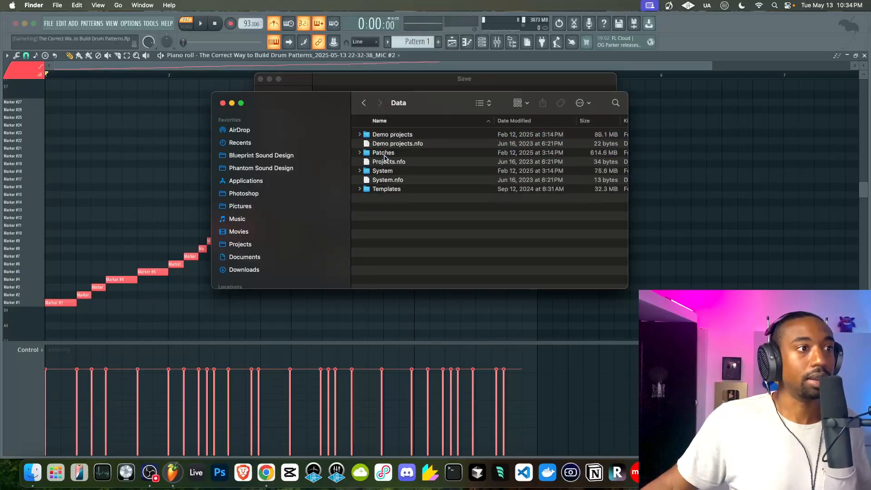
double_click(383, 153)
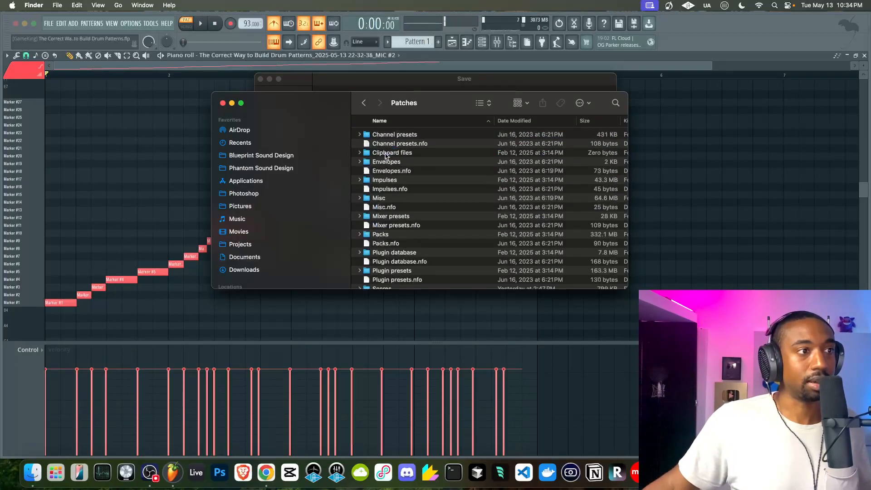
scroll(384, 224, down, 5)
double_click(383, 226)
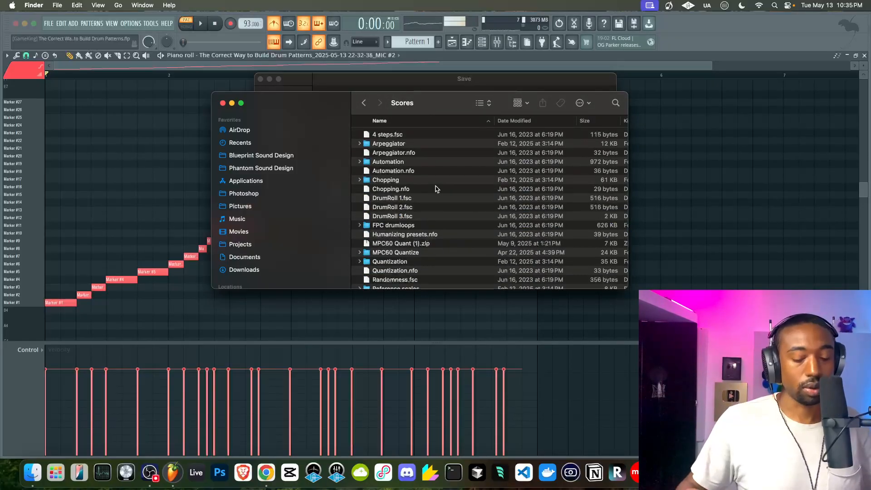
- Create a folder named Busy Works Beats inside the package's Scores folder and open it
key(super+shift+n)
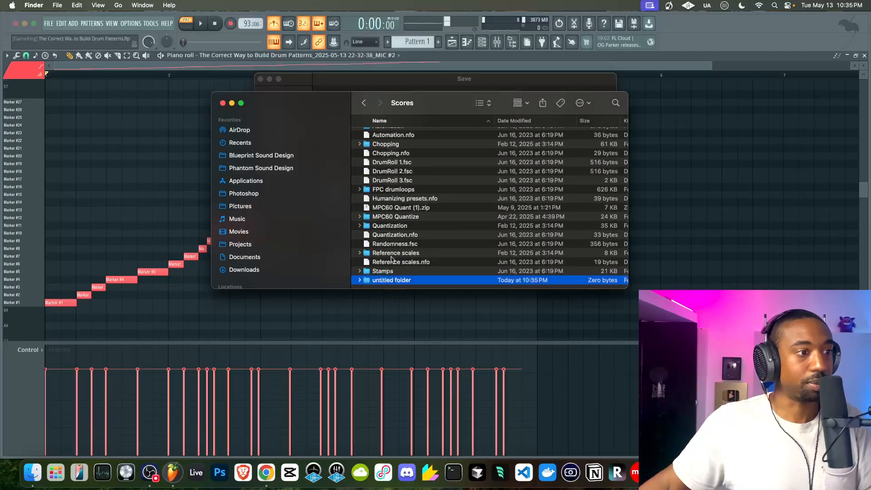
text(Busy Works Beats)
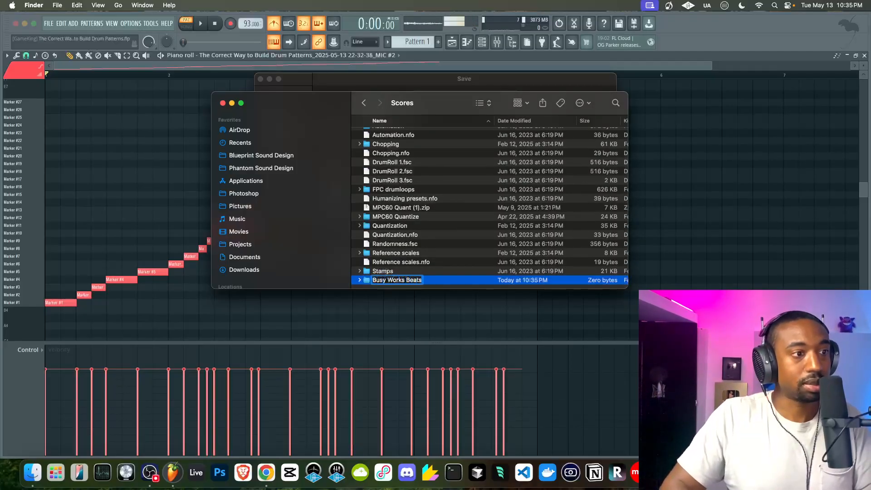
key(Return)
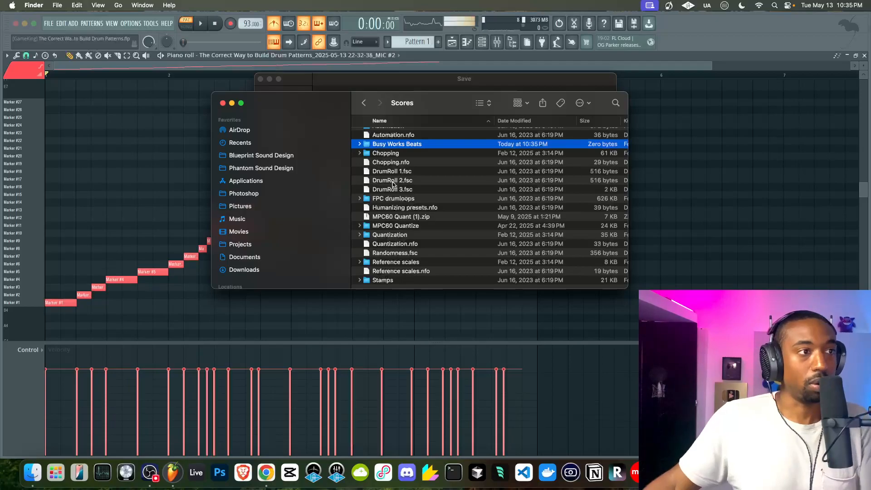
double_click(398, 145)
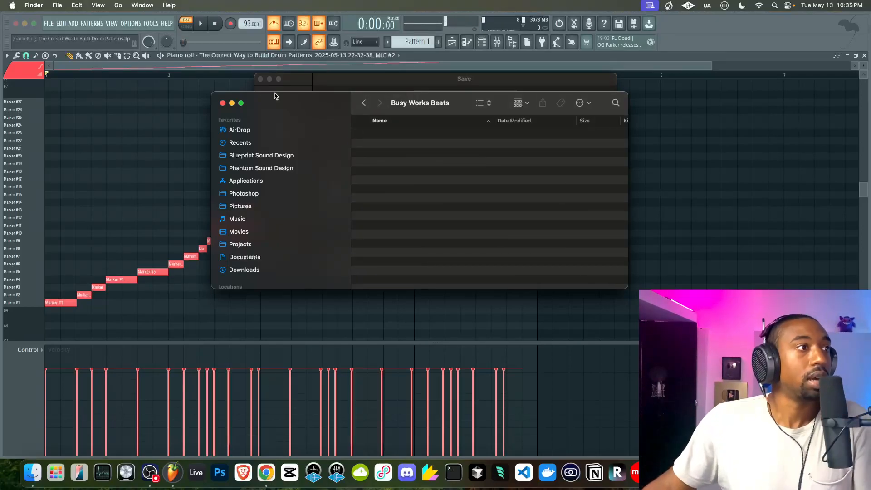
- Close both Finder windows and cancel the pending score save
click(223, 103)
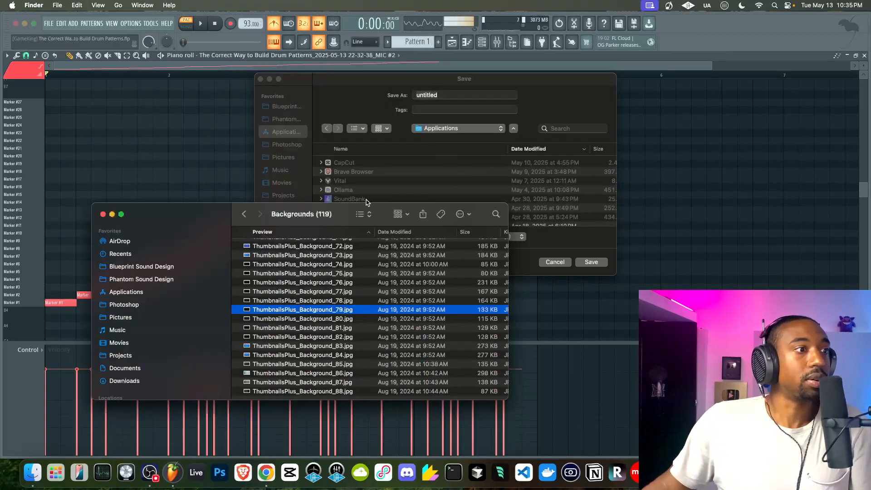
click(103, 214)
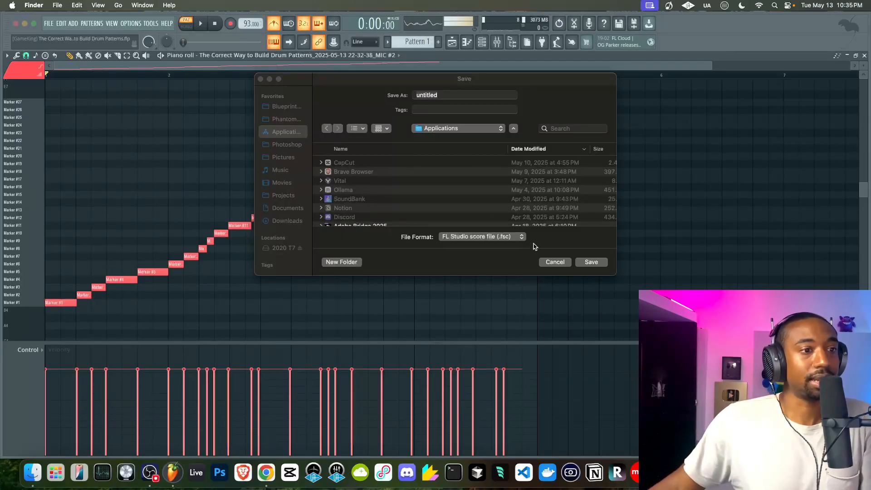
click(555, 261)
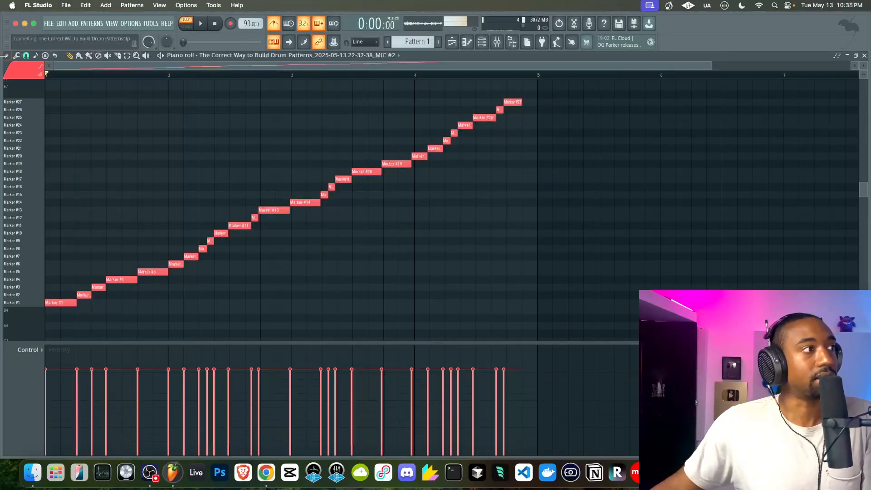
- Start saving the piano roll notes as a score again and create a Busy Works Beats folder inside Presets
click(5, 55)
mouse_move(45, 82)
click(104, 84)
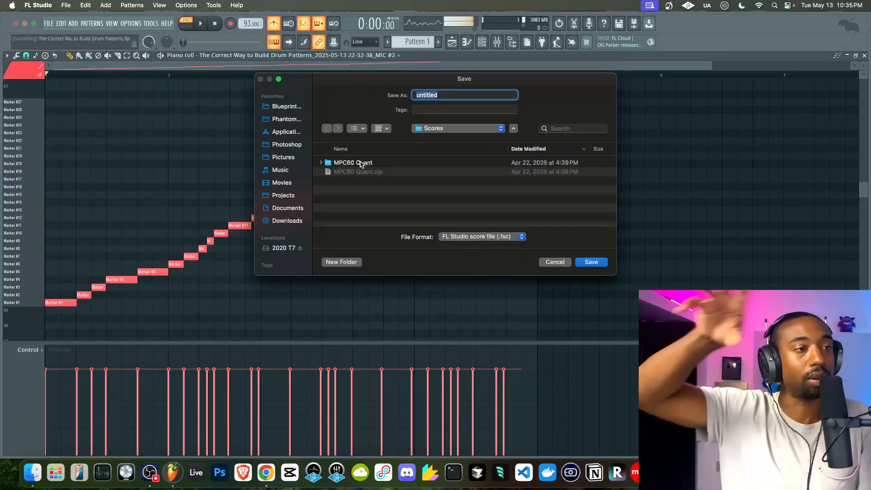
click(448, 131)
click(443, 138)
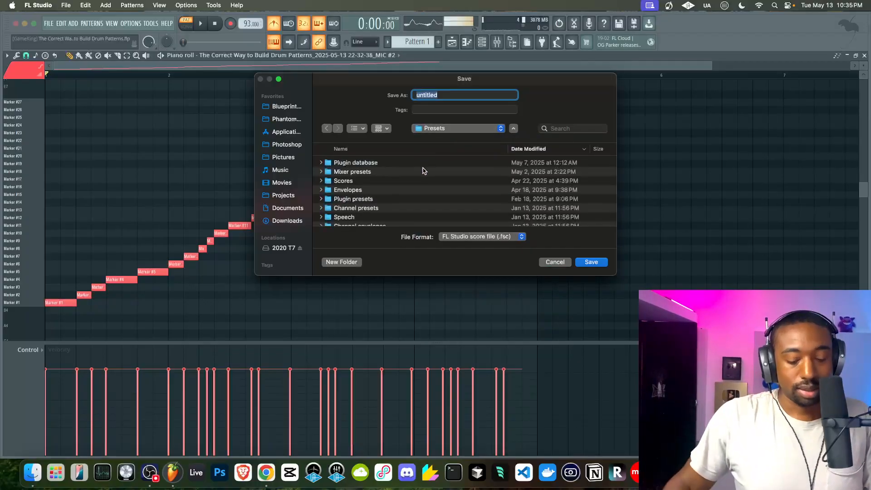
key(super+shift+n)
text(Busy Works Beats)
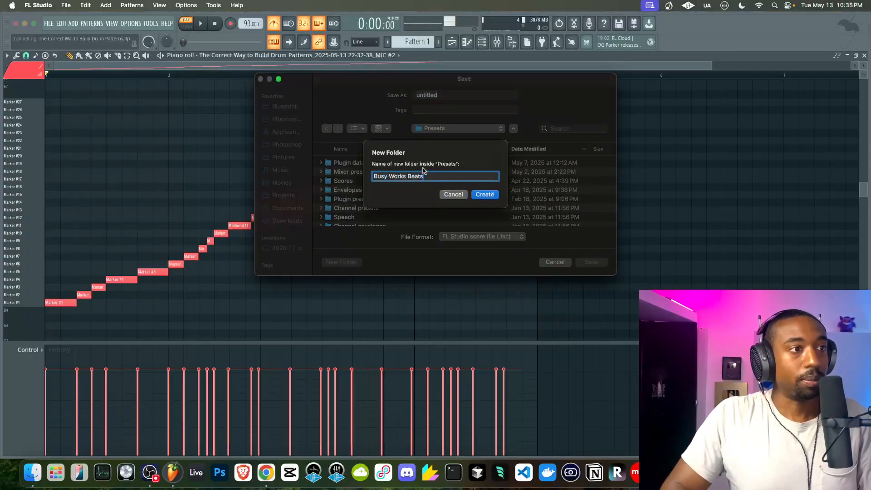
key(Return)
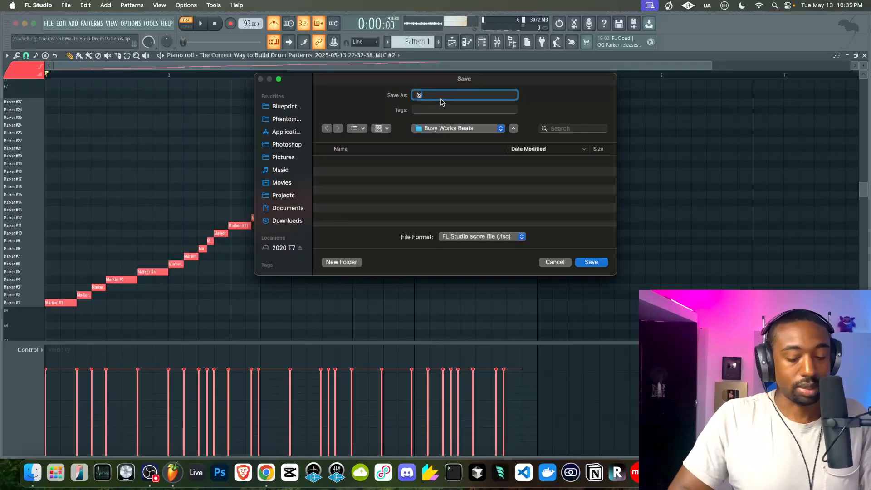
- Name the score West Coast 93BPM and save it in the Busy Works Beats folder
key(BackSpace)
key(BackSpace)
text(West Coast 93BPM)
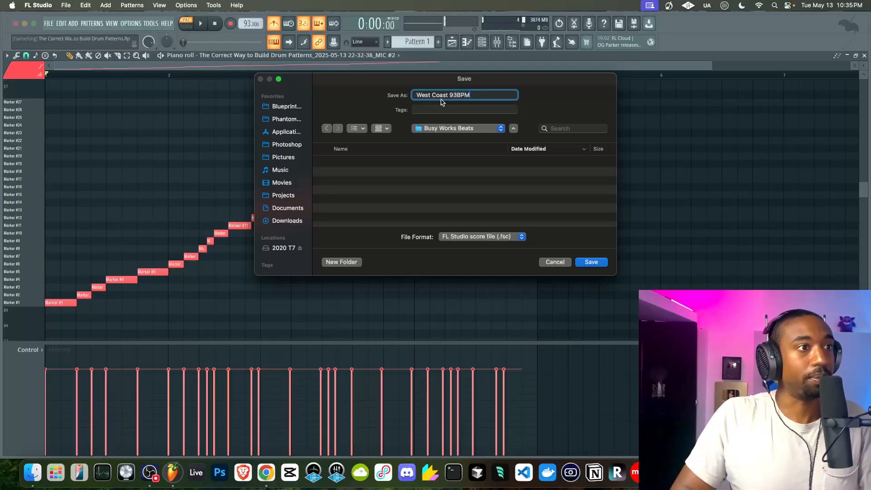
key(Return)
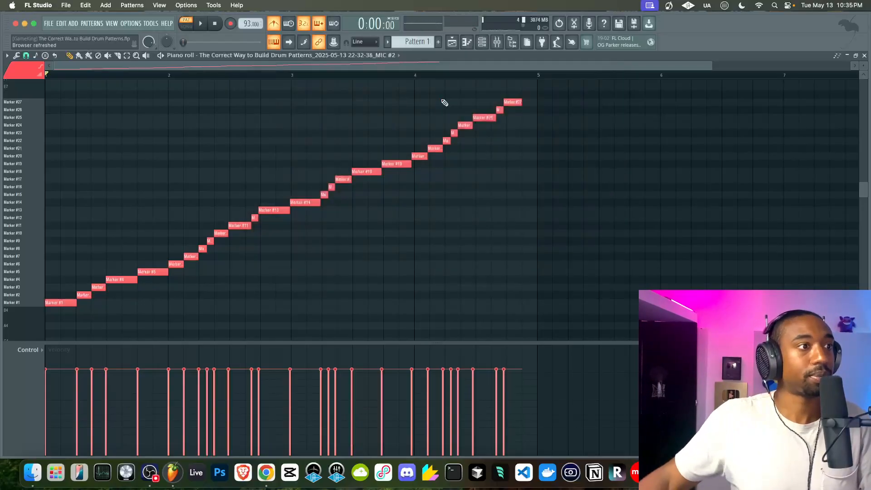
- Show the channel rack and browser, and add a Blast kick, Blast SN 4 and Blast Hat 1 from the Blast Kit as channels
click(491, 44)
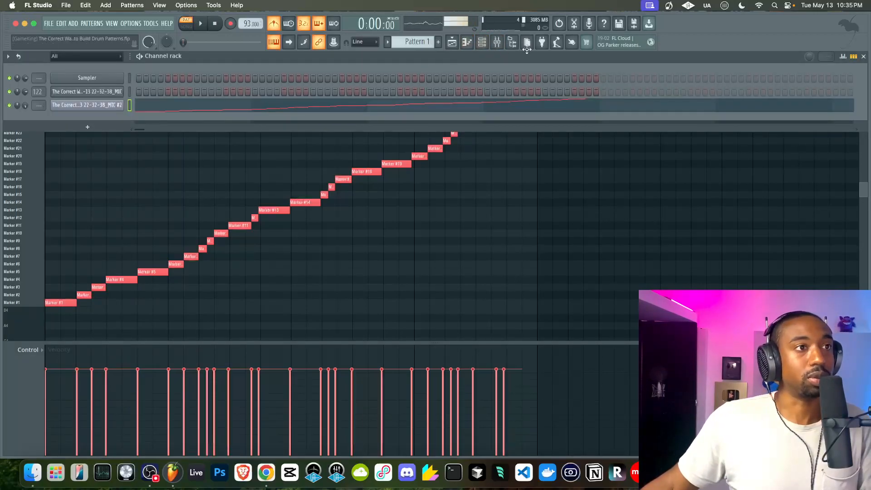
click(512, 42)
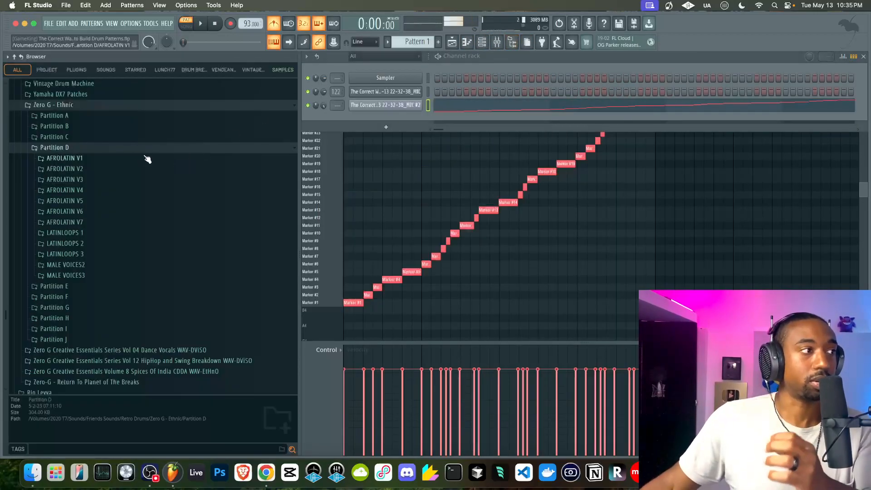
click(15, 56)
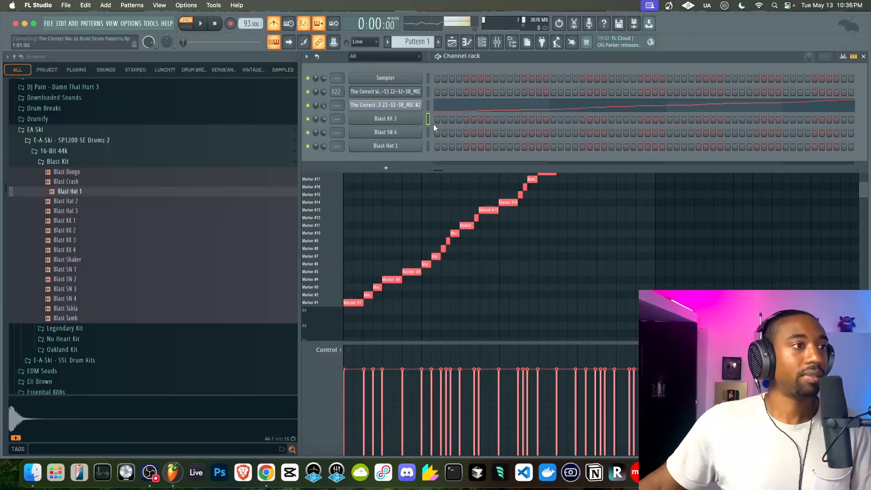
- Audition the Blast hat, snare and kick channels one after another, and switch to Pattern 2
click(426, 147)
key(z)
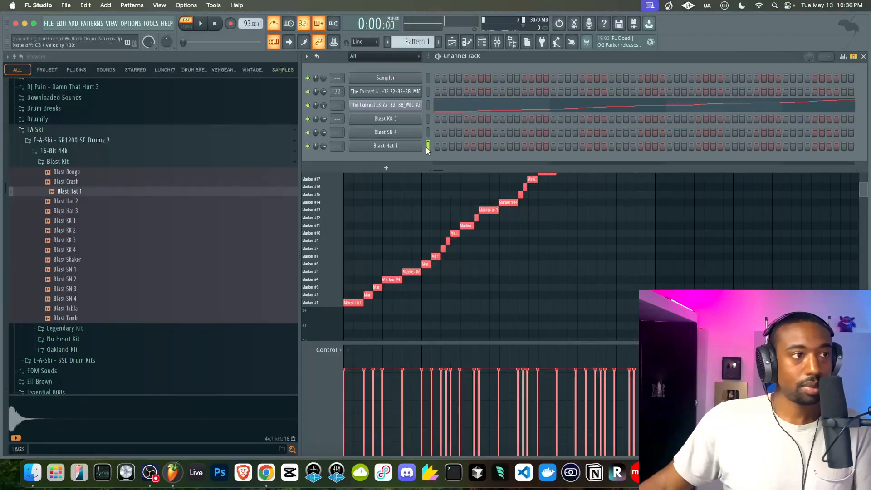
click(426, 132)
key(z)
click(425, 120)
key(z)
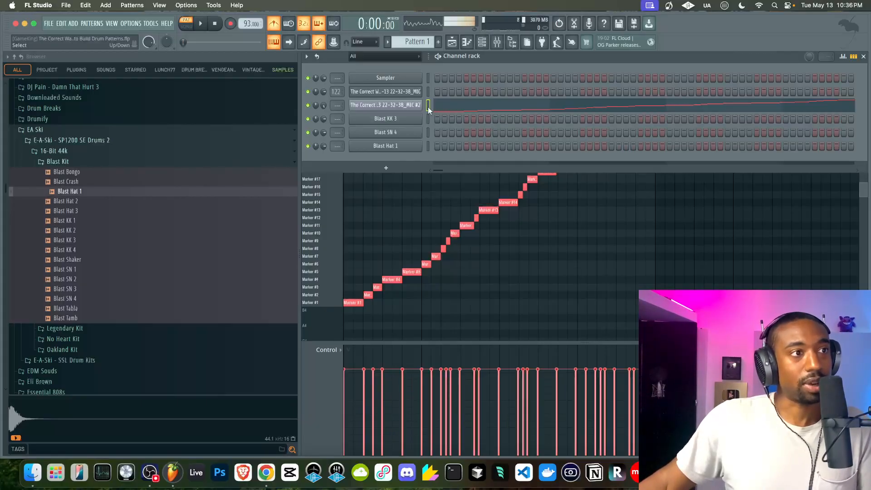
click(438, 41)
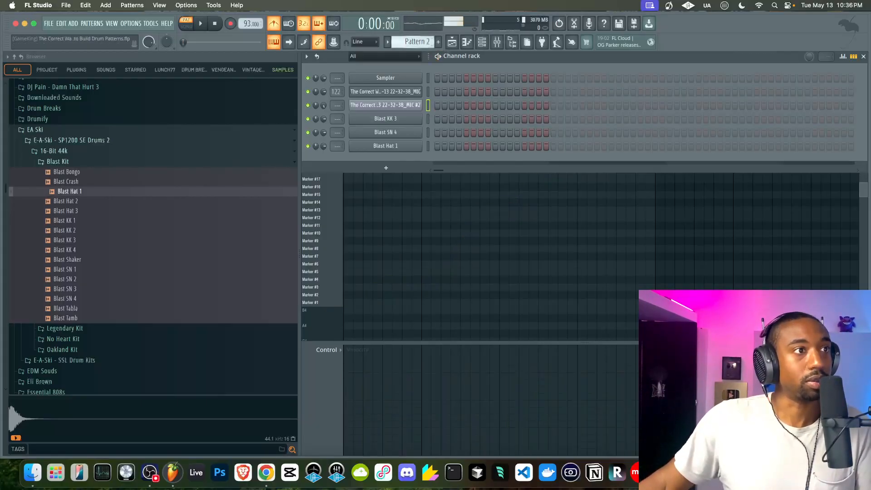
- Paste the copied slice-timing notes into the Blast KK 3 channel of Pattern 2 and open them in the piano roll
click(428, 118)
key(super+v)
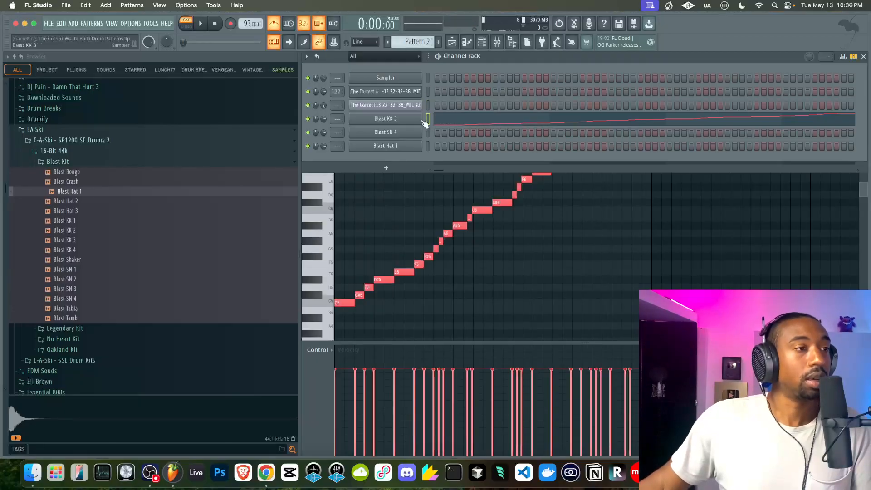
click(444, 124)
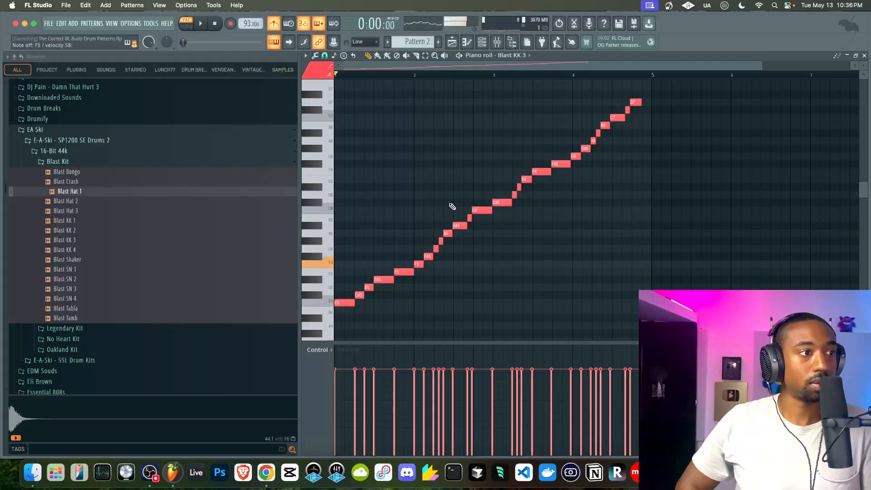
click(490, 46)
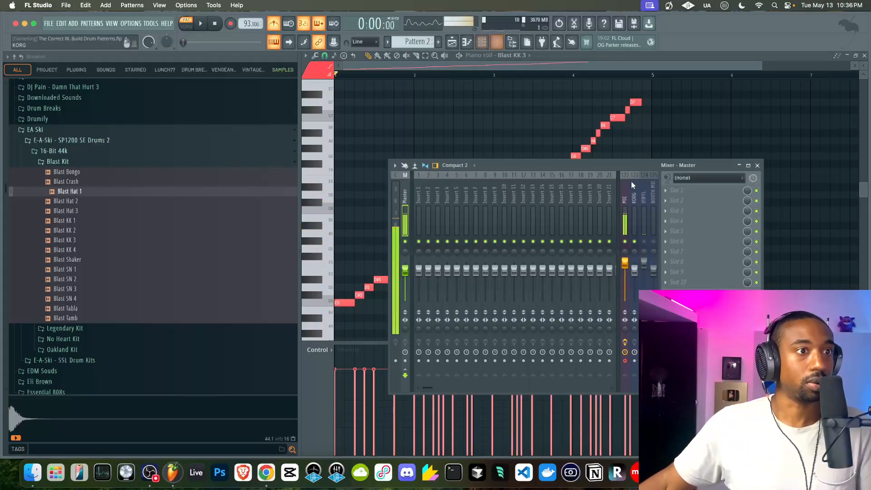
click(681, 118)
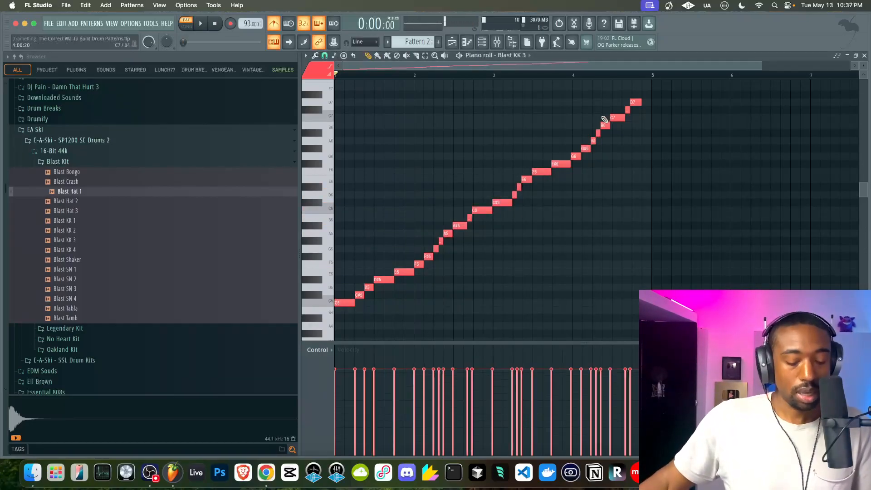
- Collapse all the kick notes onto C5 with the piano roll limiter, using the keyboard range C5 to C5 and no scale restriction
key(alt+l)
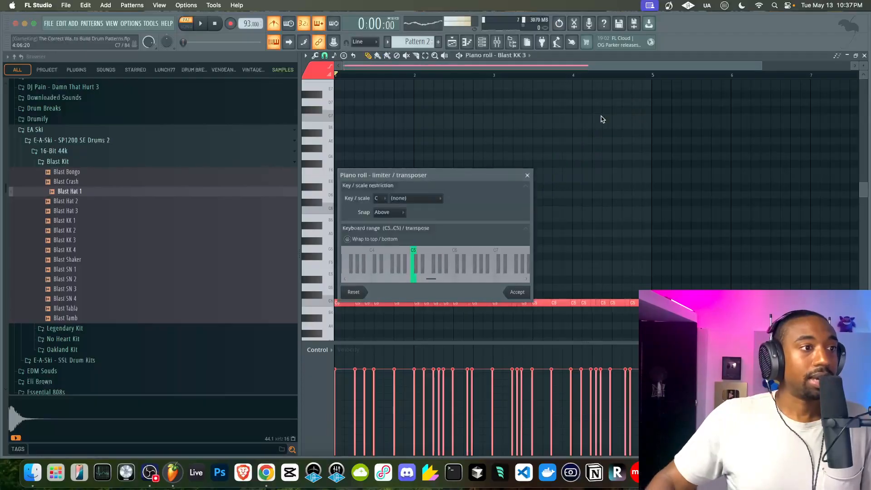
drag(392, 176, 419, 135)
click(405, 159)
click(405, 166)
click(429, 160)
click(387, 157)
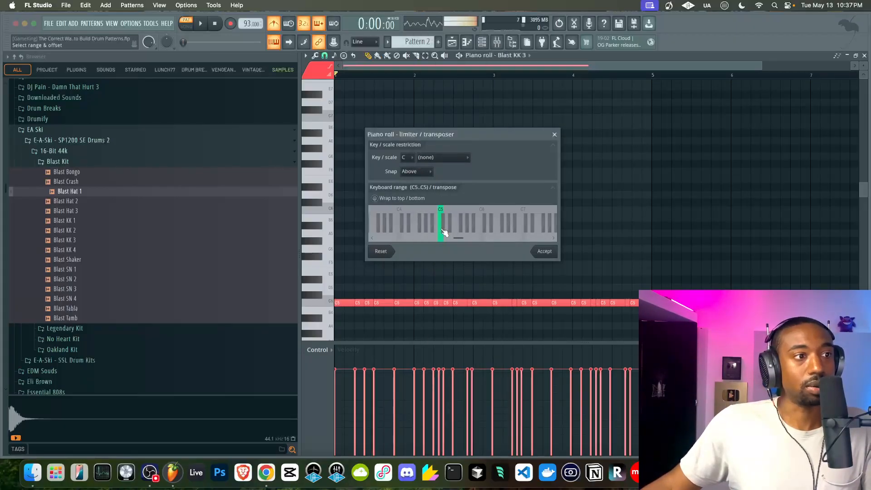
mouse_move(440, 214)
mouse_down()
mouse_move(423, 215)
mouse_move(458, 213)
mouse_move(443, 211)
mouse_up()
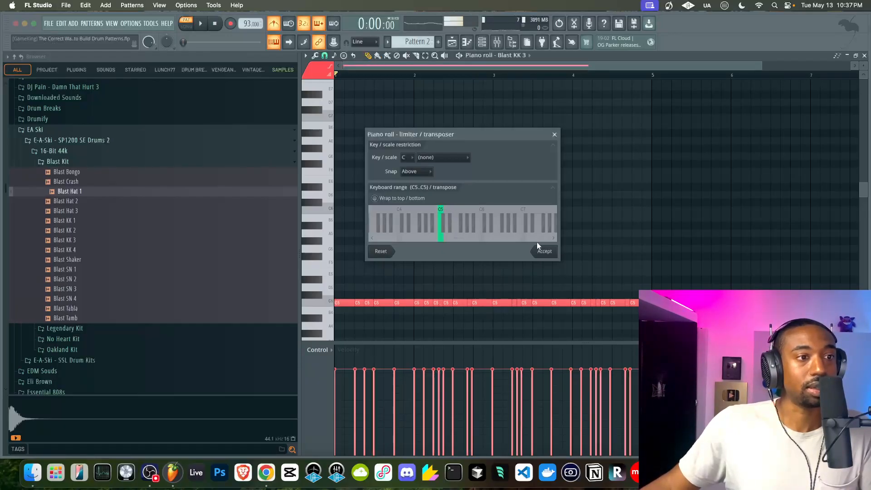
click(543, 252)
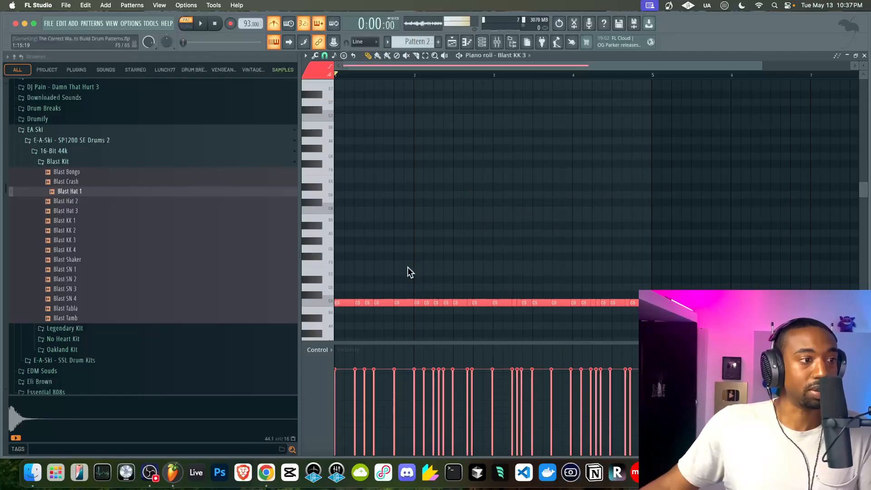
- Play the kick pattern and delete the second and fifth notes in bar 1
ctrl+scroll(386, 277, up, 2)
scroll(381, 277, down, 1)
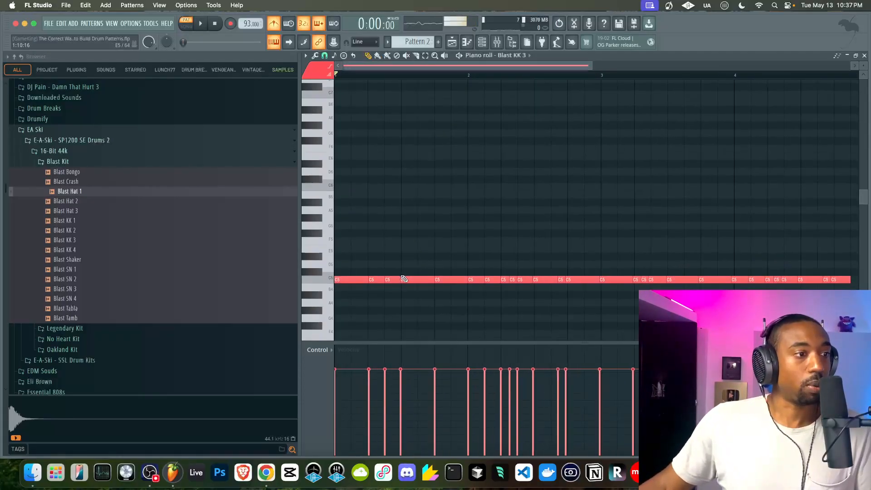
key(space)
key(space)
key(space)
right_click(376, 279)
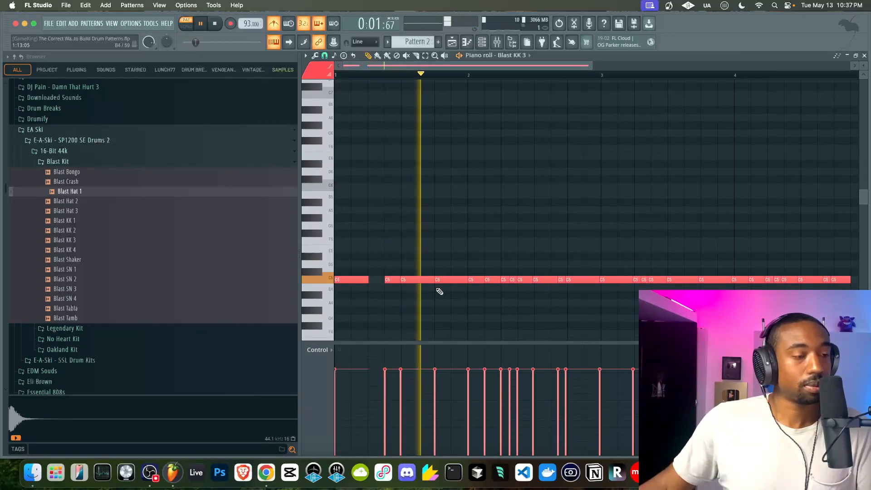
right_click(451, 280)
key(space)
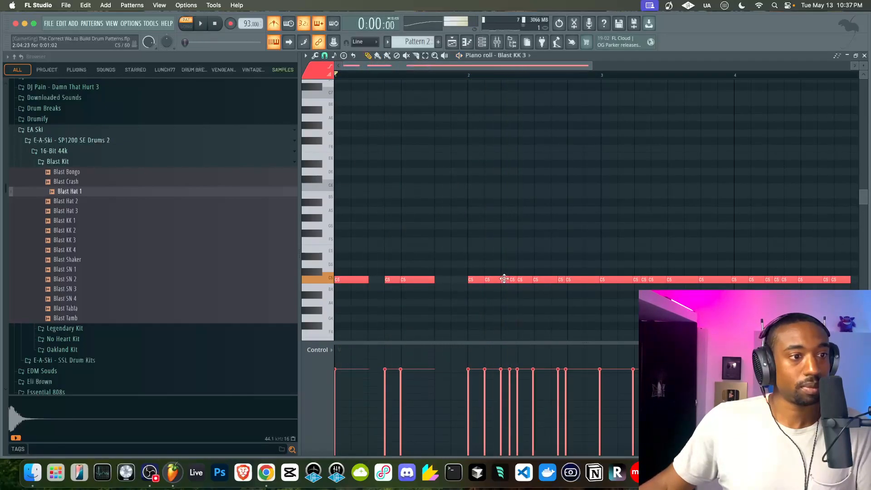
right_click(518, 281)
key(space)
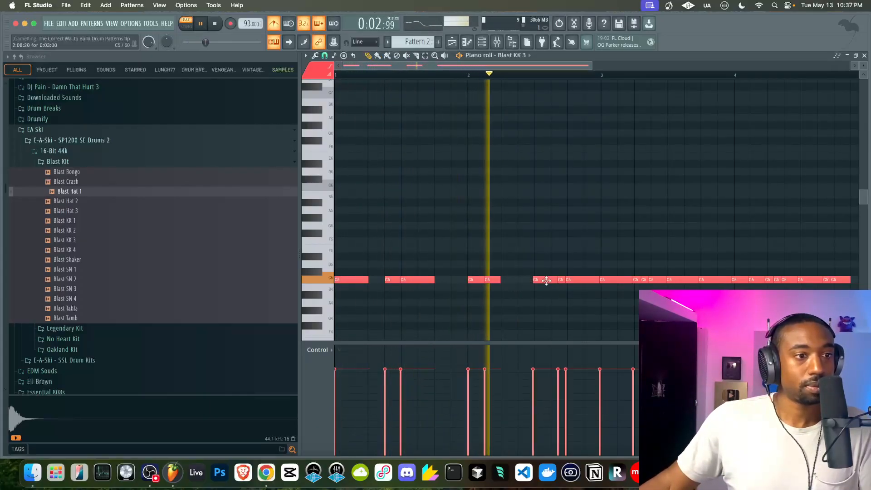
key(super+z)
key(space)
- Delete the third, fourth and last two kick notes in bar 2 and the two short kick notes in bar 3, listening during playback
right_click(512, 280)
right_click(505, 280)
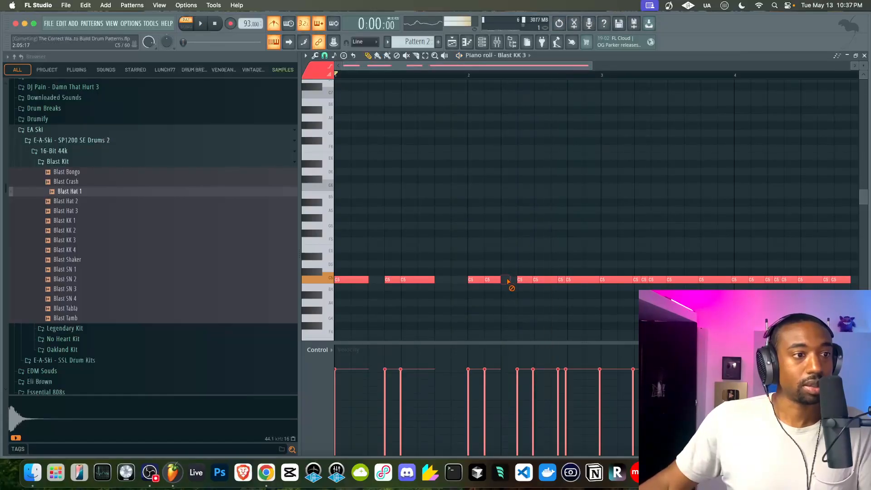
scroll(479, 193, right, 1)
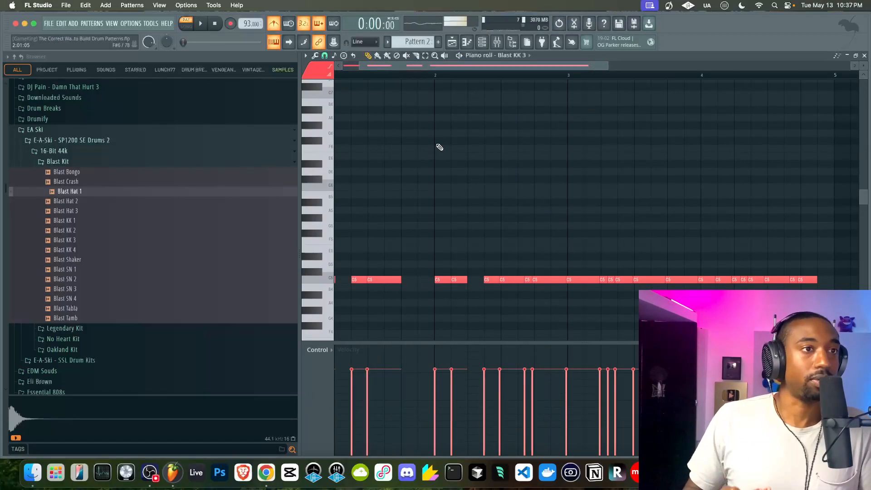
scroll(439, 147, down, 2)
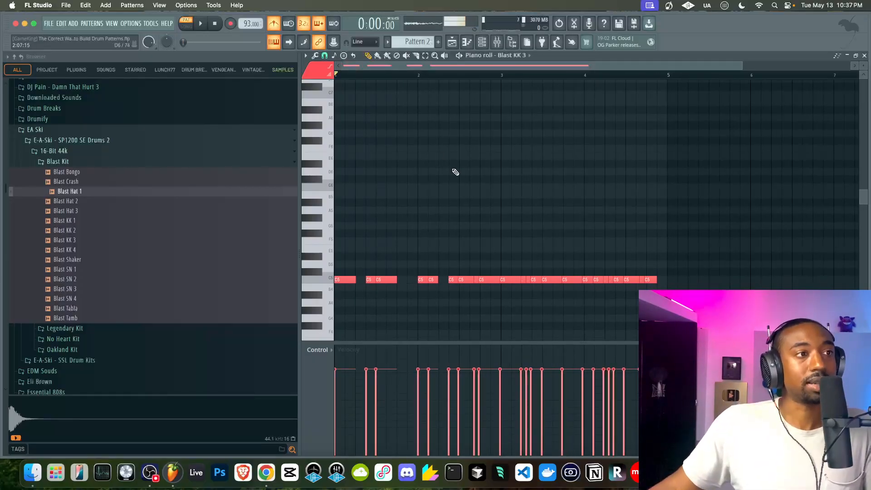
key(space)
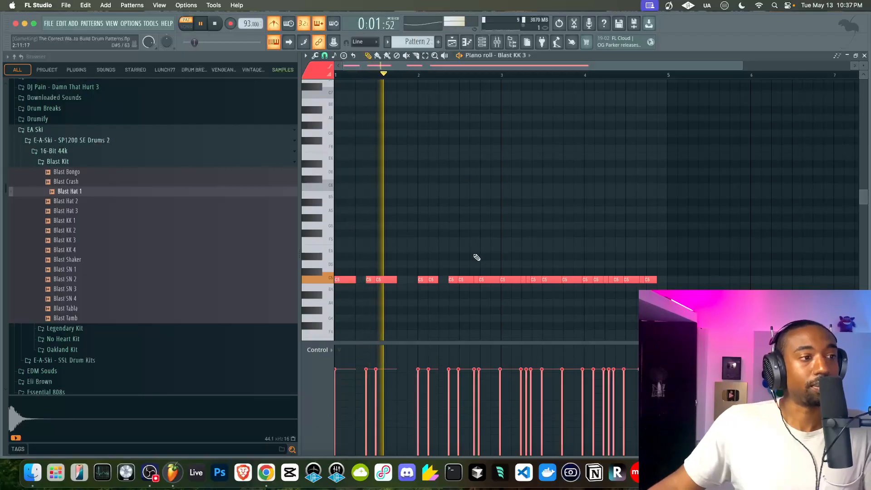
right_click(475, 281)
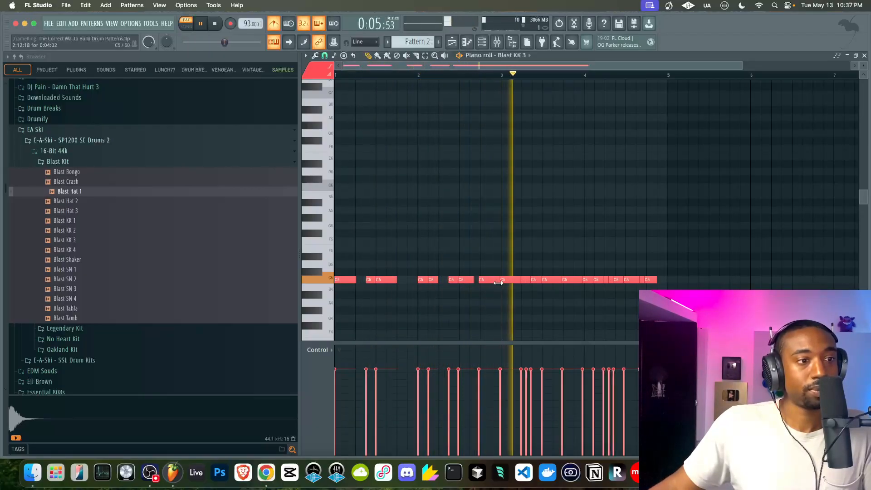
right_click(523, 282)
right_click(527, 282)
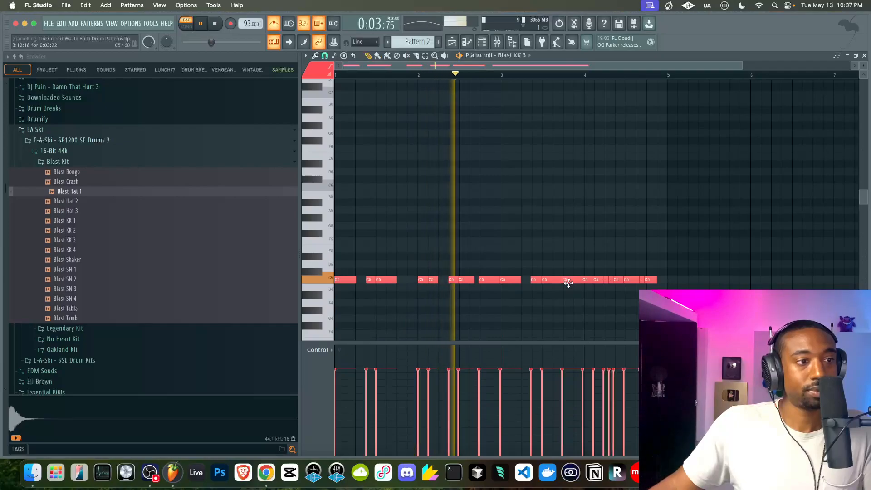
right_click(493, 279)
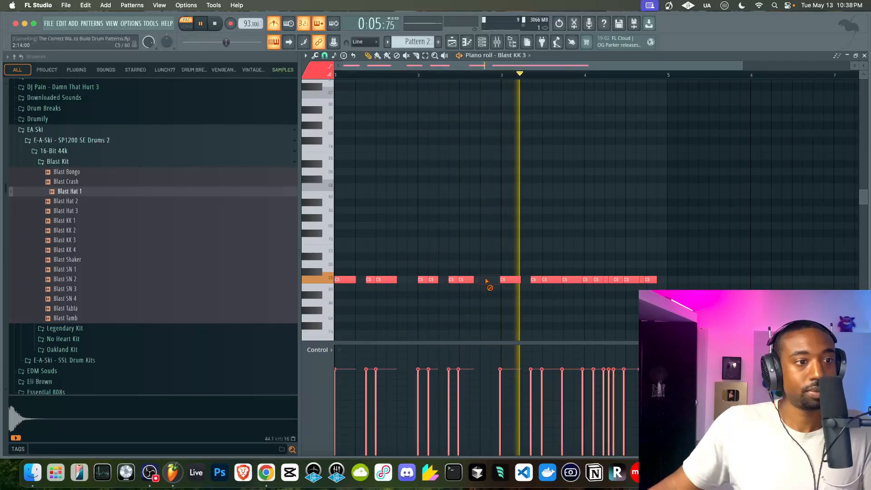
- Delete the last kick note in bar 3, the two short kick notes in bar 4 and the notes ending that bar
right_click(574, 279)
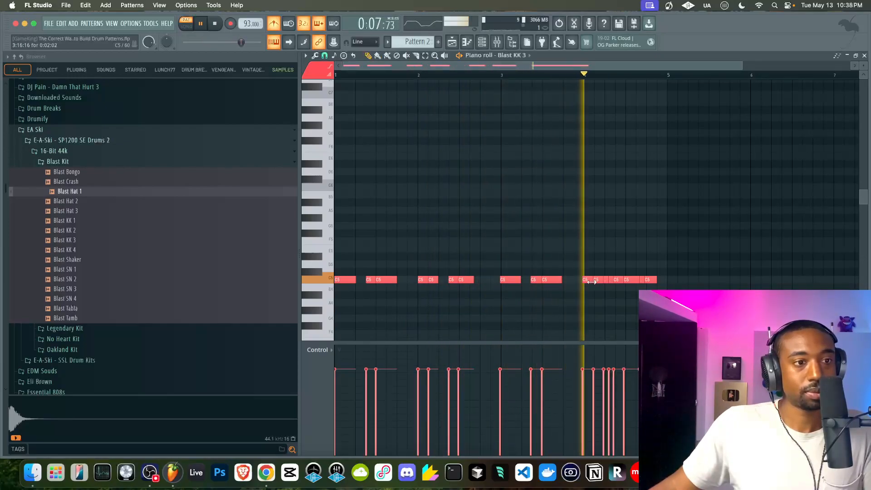
right_click(606, 281)
right_click(611, 281)
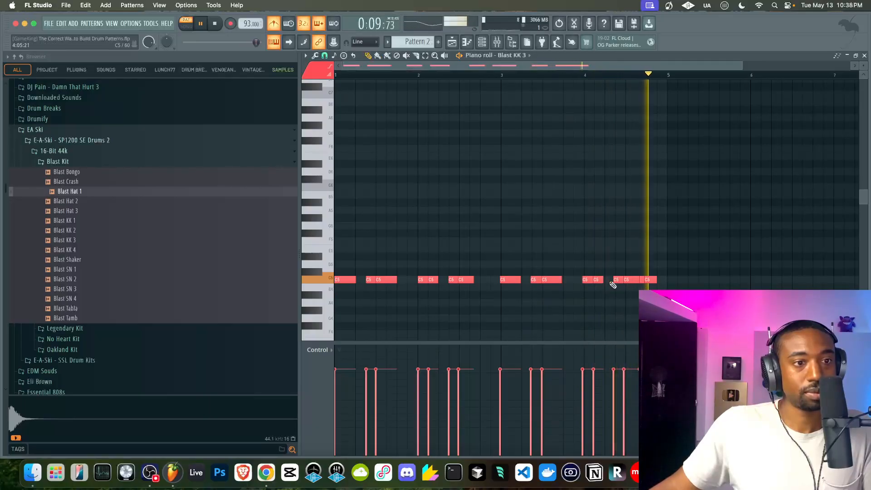
right_click(645, 280)
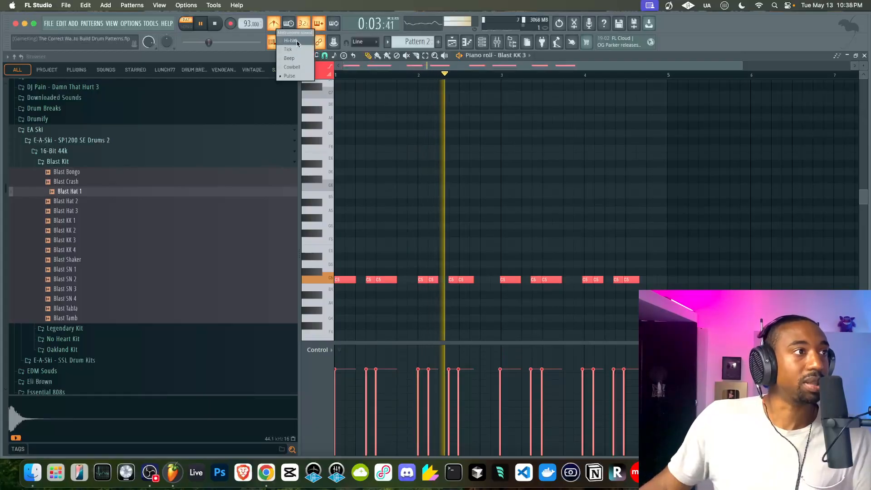
- Set the metronome sound back to Pulse and stop playback
right_click(274, 25)
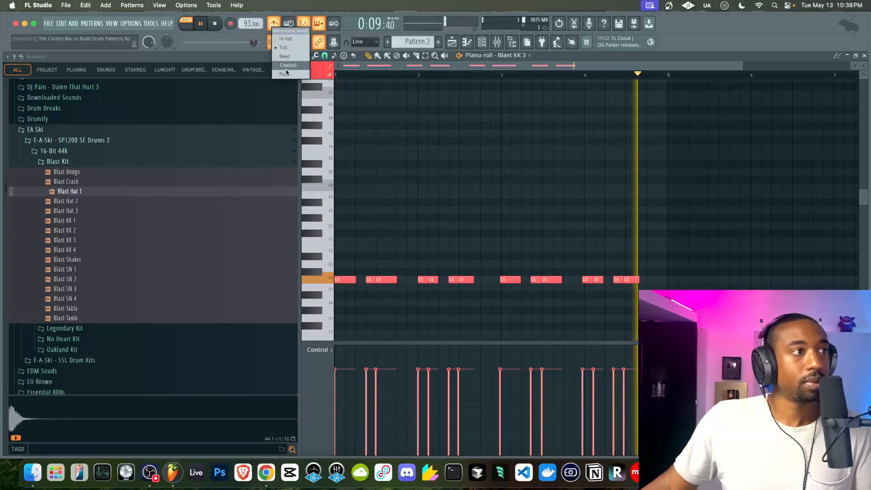
click(285, 73)
key(space)
- Paste the slice-timing notes into the Blast SN 4 channel and collapse them all onto C5 with the piano roll limiter
click(864, 55)
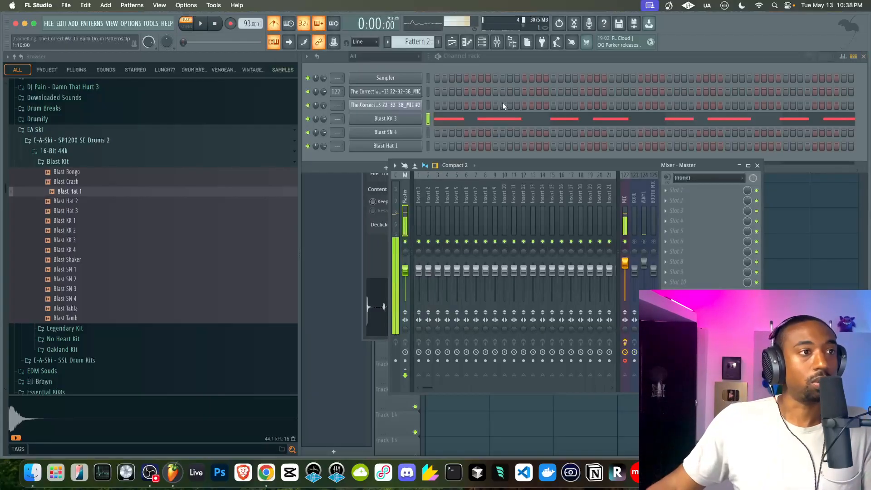
click(428, 133)
key(super+v)
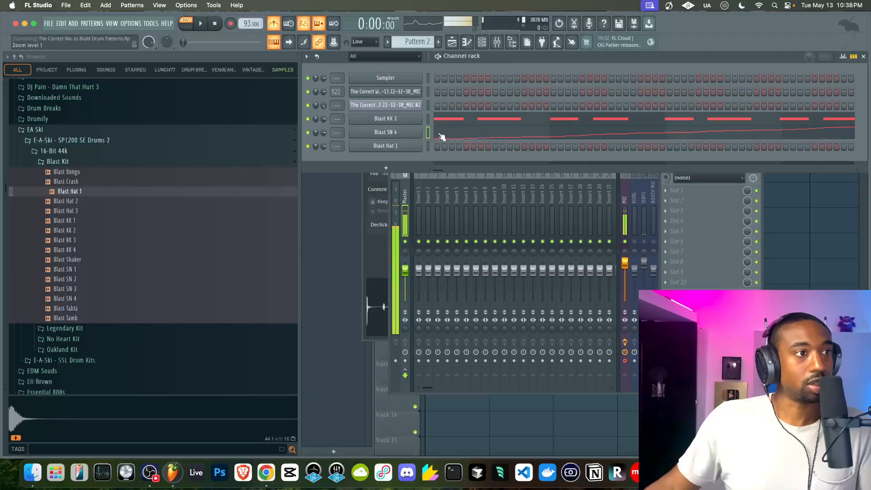
click(438, 133)
key(alt+k)
key(Return)
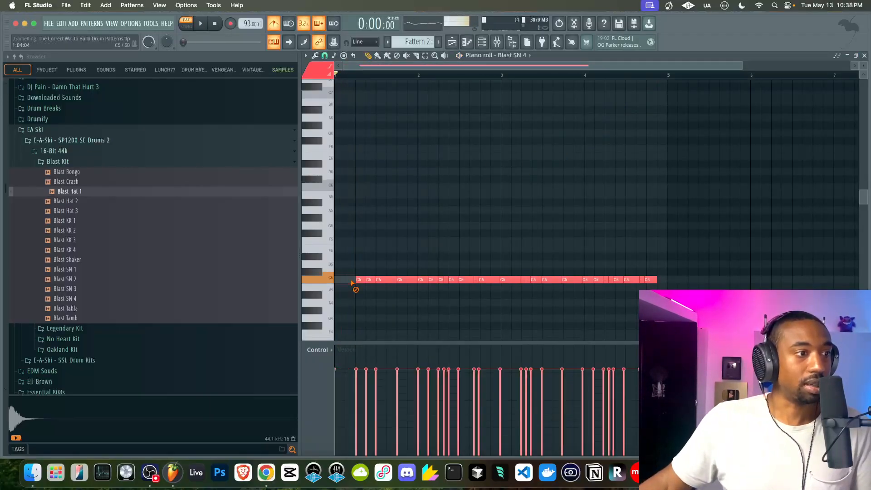
- Play the pattern and delete snare notes in bars 1 and 2, keeping only the hits on beats 2 and 4
key(space)
right_click(379, 282)
right_click(423, 282)
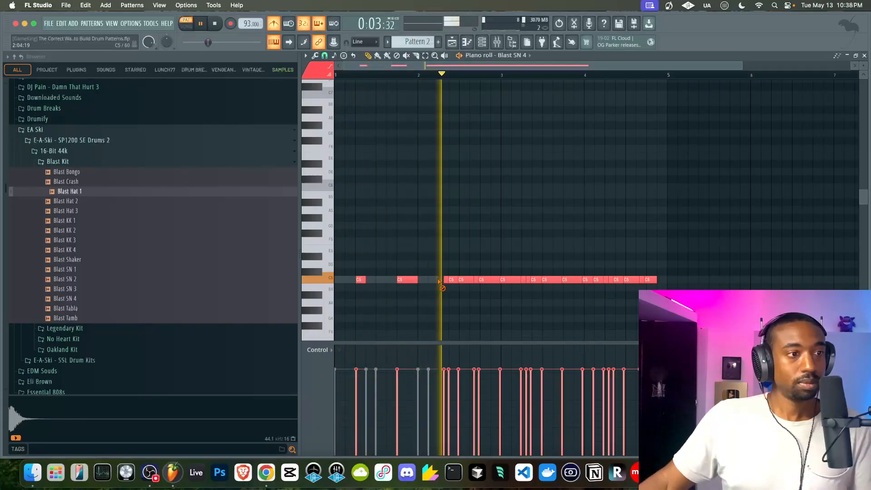
click(443, 280)
right_click(450, 280)
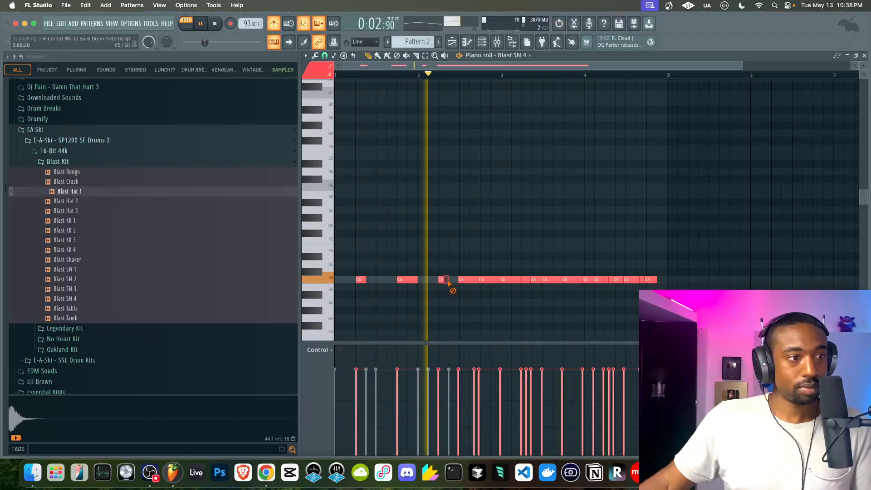
right_click(464, 280)
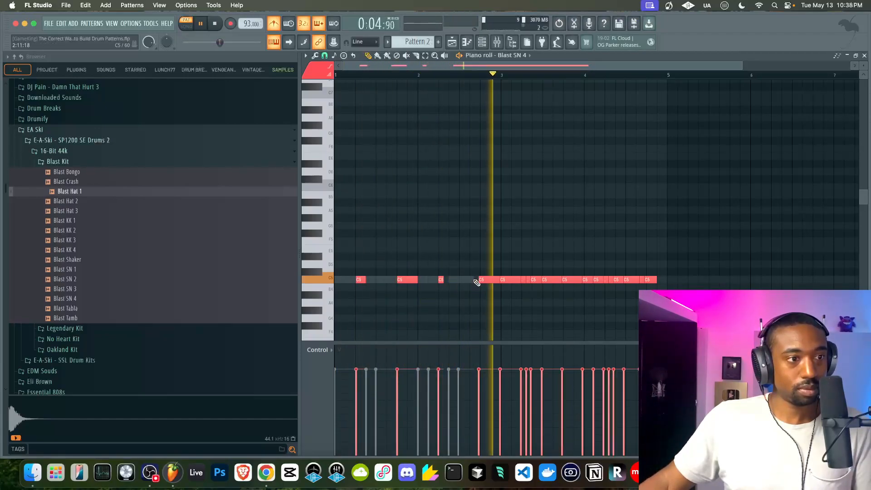
- Delete the snare notes in bar 3 that do not fall on beats 2 and 4
right_click(508, 280)
right_click(528, 281)
right_click(535, 281)
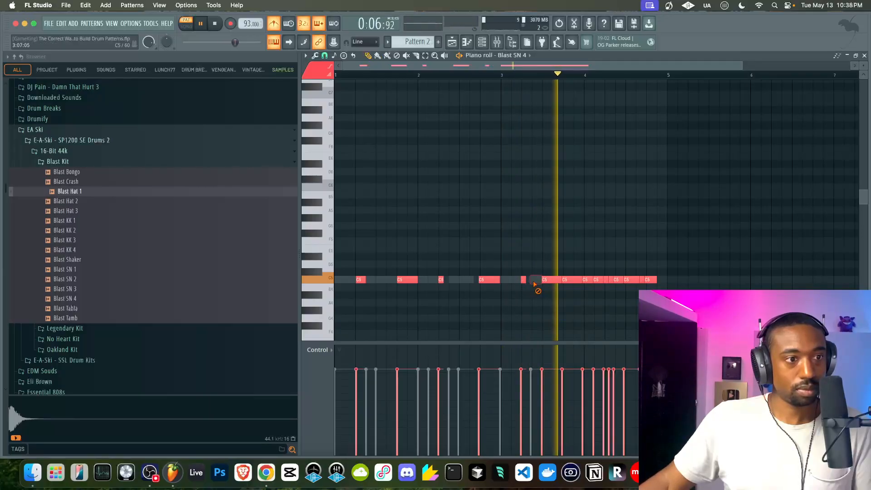
right_click(549, 280)
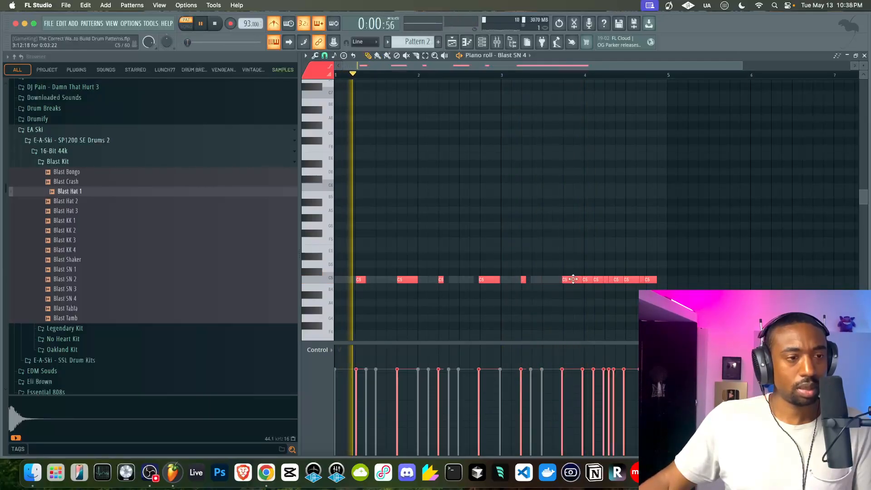
- Thin out the snare notes in bar 4, keeping the short hit on beat 2, and stop playback
right_click(587, 280)
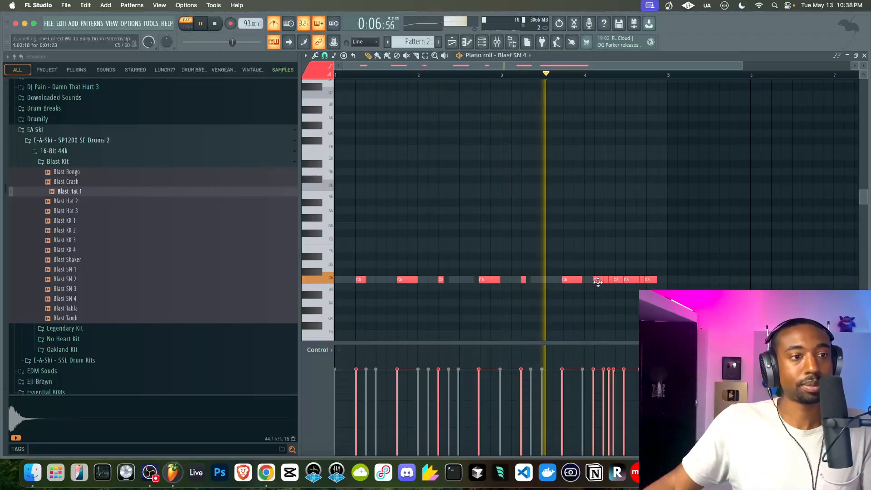
right_click(598, 281)
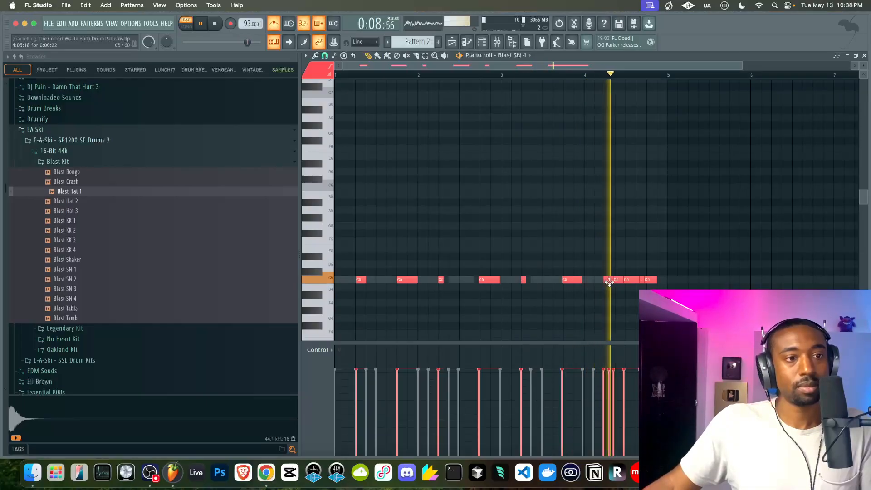
right_click(617, 281)
right_click(630, 281)
right_click(651, 281)
key(space)
- Return to the channel rack and paste the slice-timing notes into the Blast Hat 1 channel
click(864, 55)
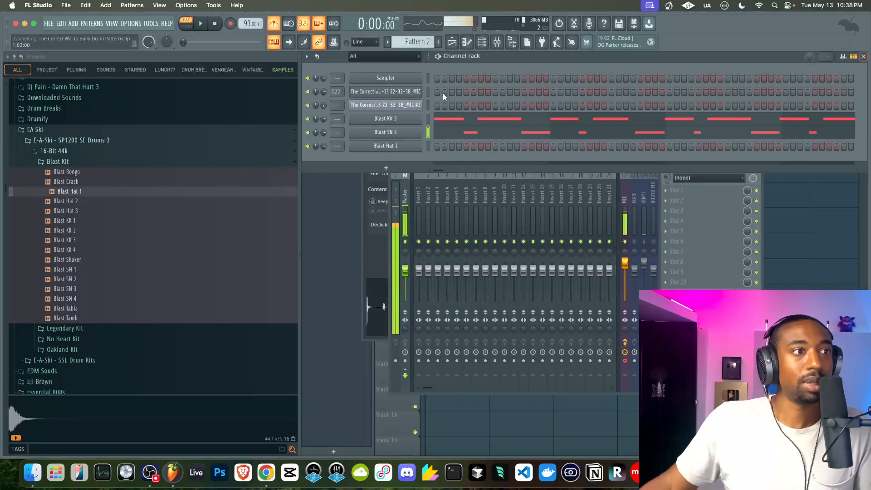
click(428, 146)
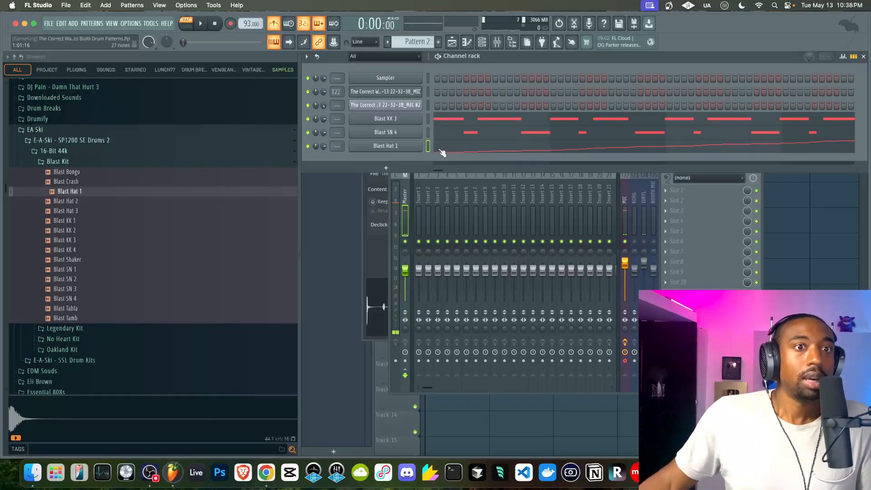
- Limit all pasted Blast Hat 1 notes to the single pitch C5
click(442, 153)
key(alt+k)
key(Return)
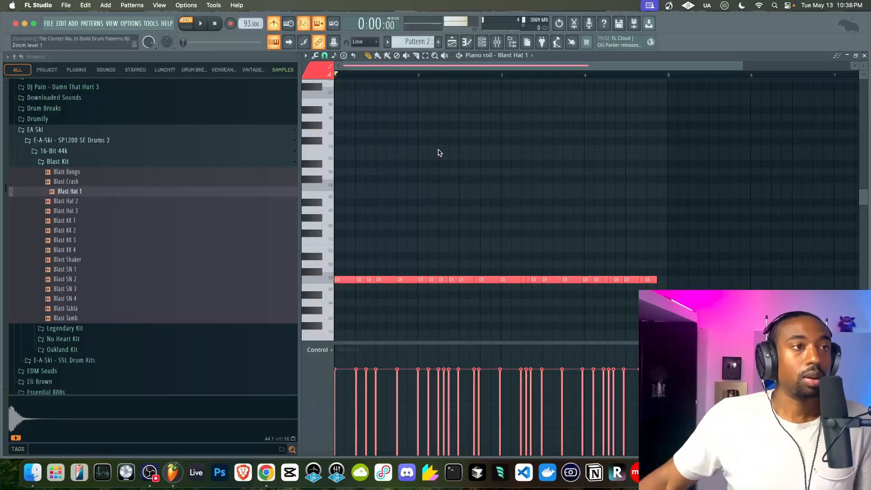
- Copy the Blast KK 3 notes into the Blast Hat 1 piano roll and raise them four semitones to E5
click(483, 42)
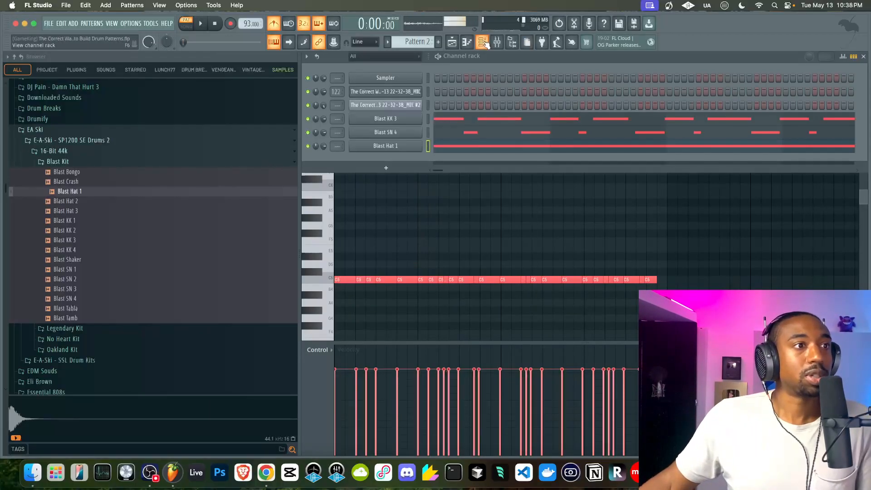
click(443, 119)
key(ctrl+a)
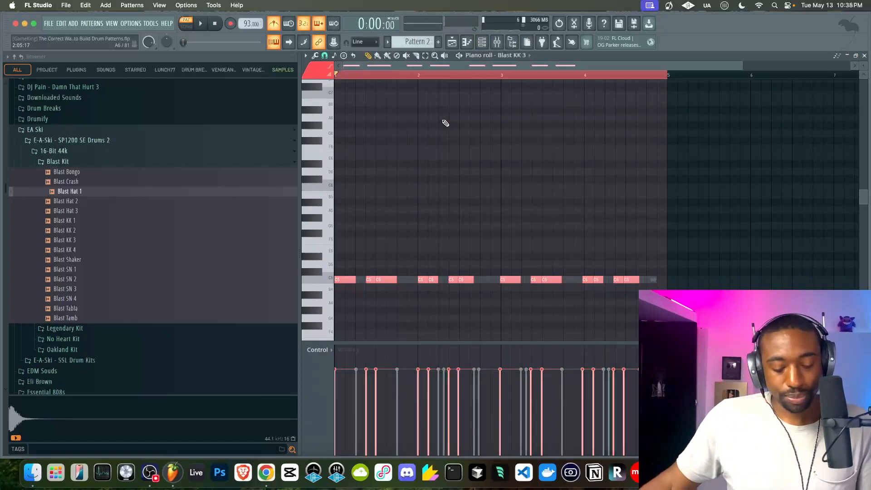
click(865, 57)
click(459, 141)
key(super+v)
key(shift+Up)
key(shift+Up)
key(shift+Up)
key(shift+Up)
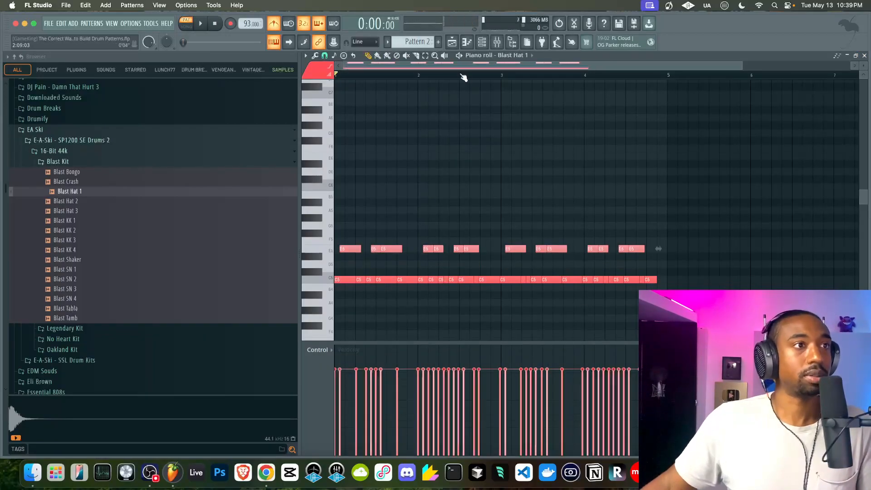
- Check the kick timing, then shift the E5 notes in Blast Hat 1 earlier so they start at bar 1
click(482, 42)
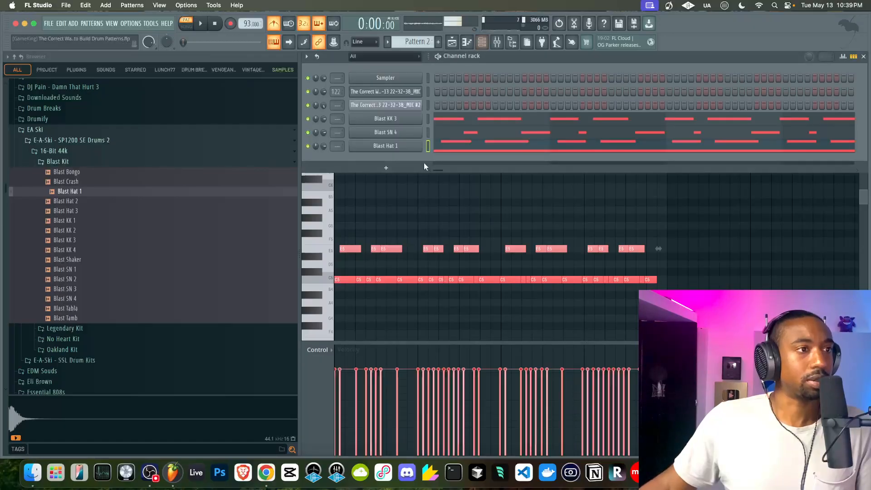
click(446, 124)
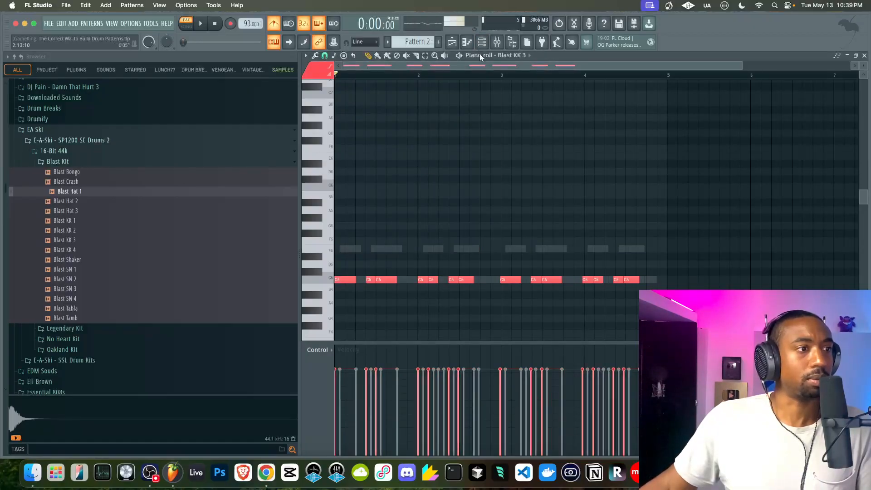
click(490, 42)
click(442, 145)
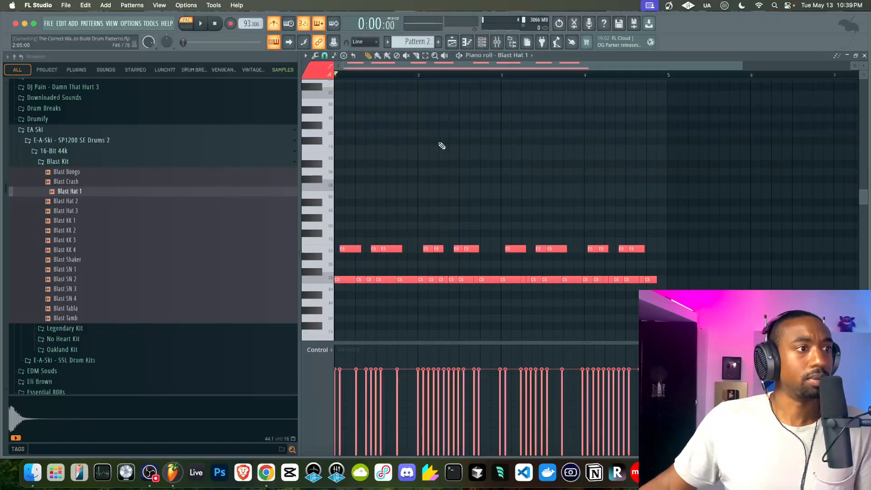
super+click(331, 254)
drag(343, 249, 297, 249)
right_click(410, 194)
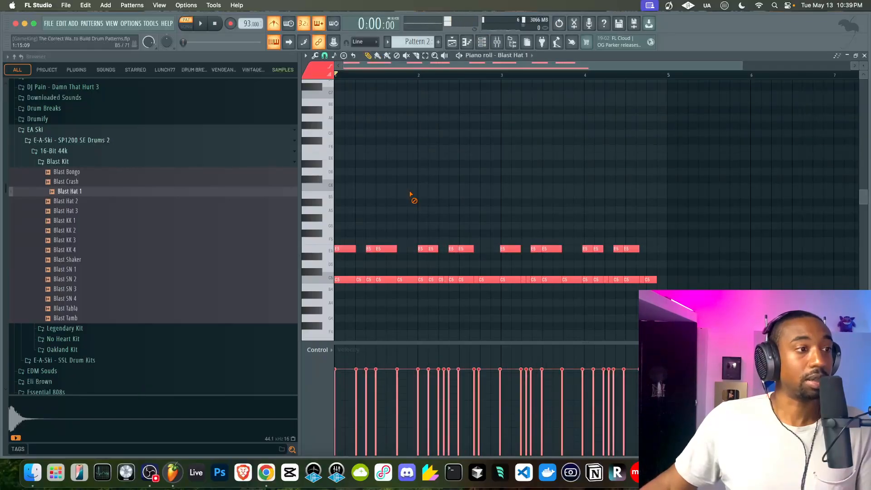
- Try to copy the Blast SN 4 notes into Blast Hat 1 two semitones above the C5 row, then remove them
click(481, 43)
click(449, 137)
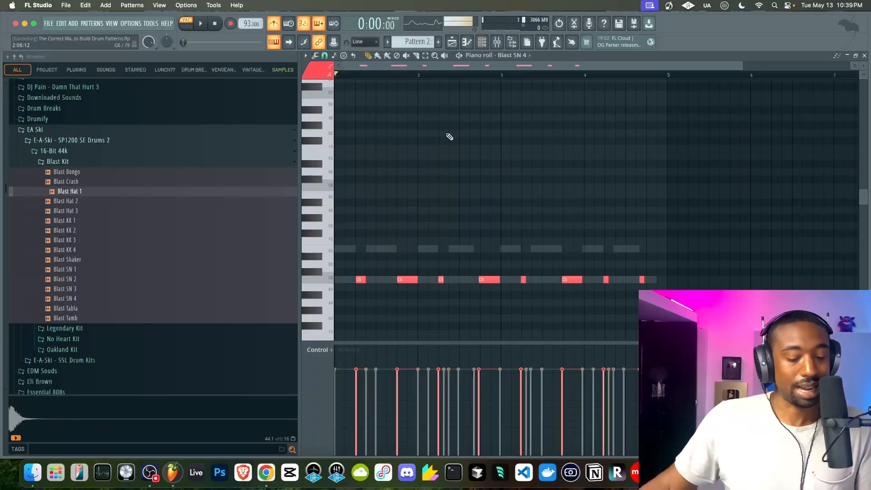
key(super+a)
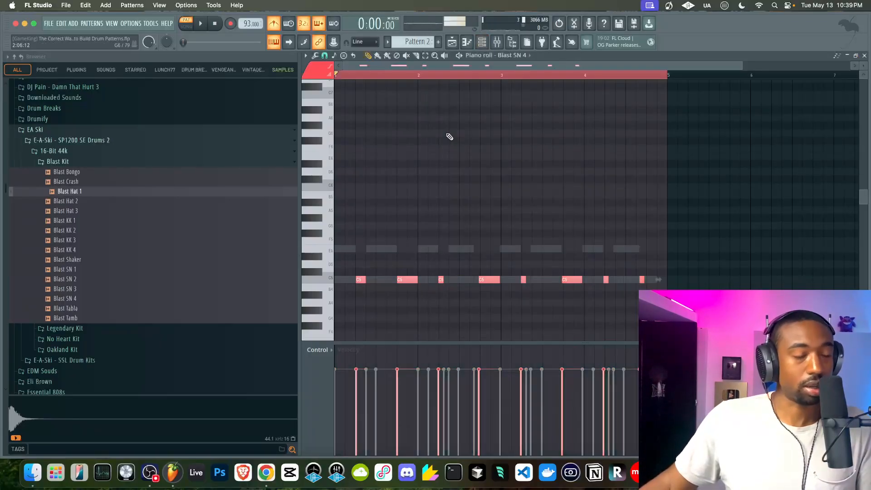
click(864, 56)
click(560, 132)
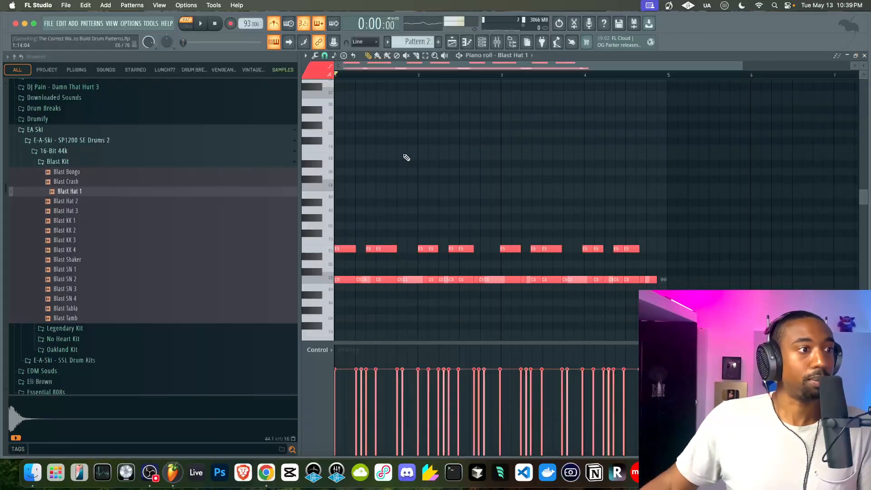
key(Up)
key(Up)
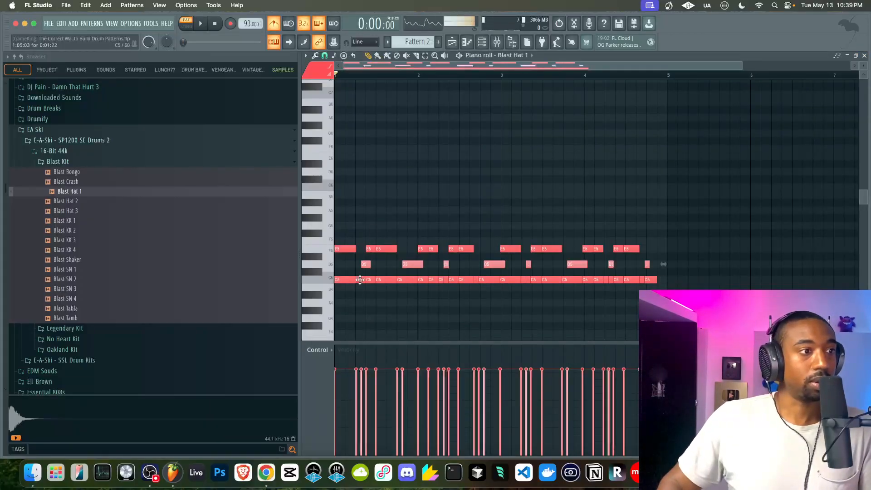
key(Left)
key(Left)
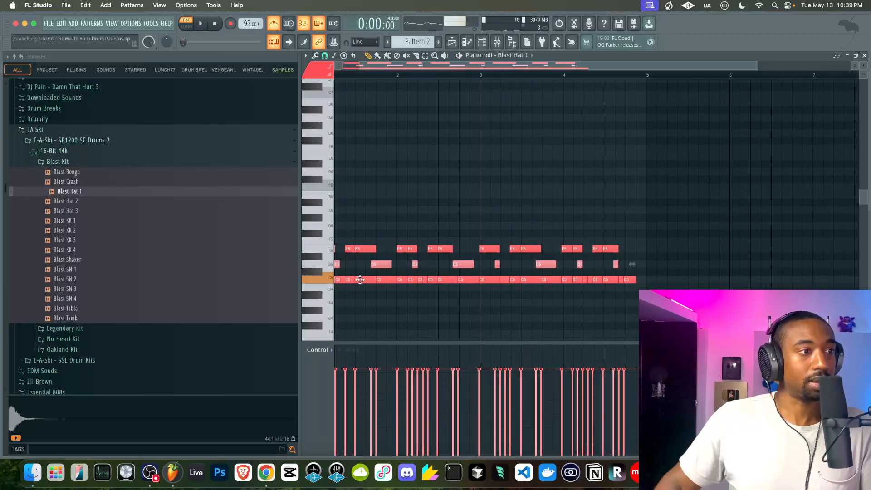
scroll(360, 279, up, 2)
key(Delete)
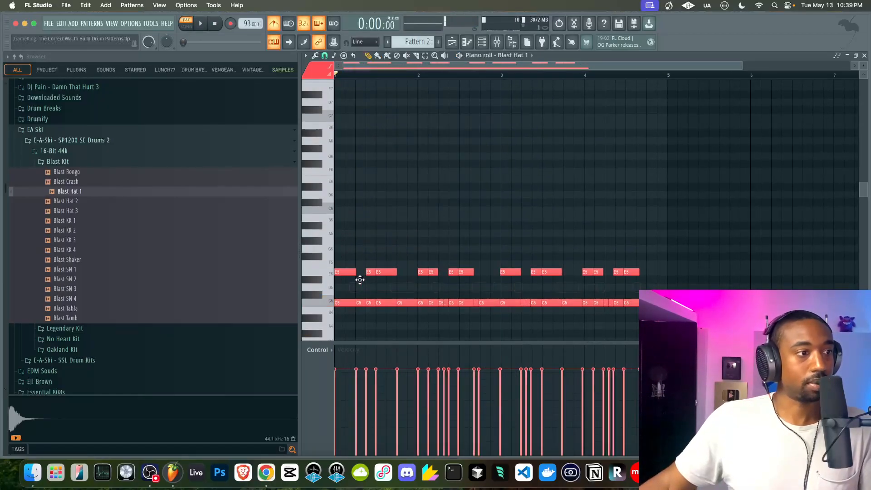
- Copy the Blast SN 4 notes into Blast Hat 1 again and raise them to F#5 above the kick reference notes
click(507, 55)
click(466, 132)
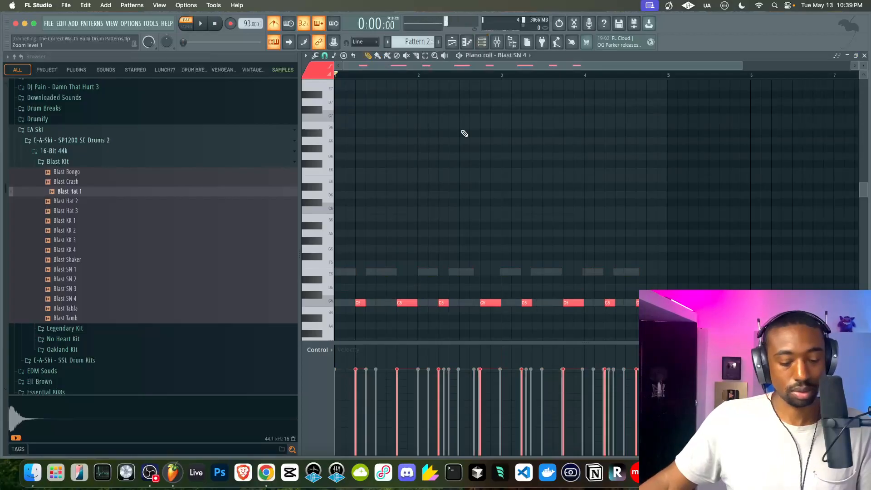
key(super+a)
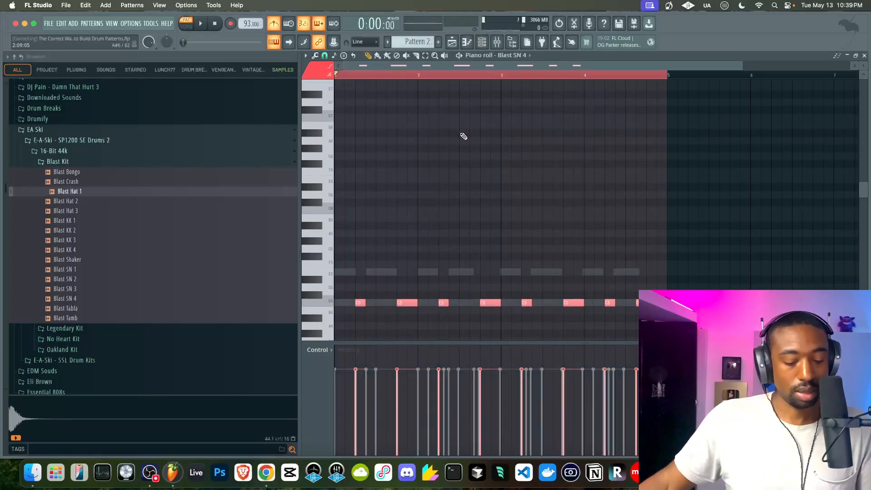
click(863, 56)
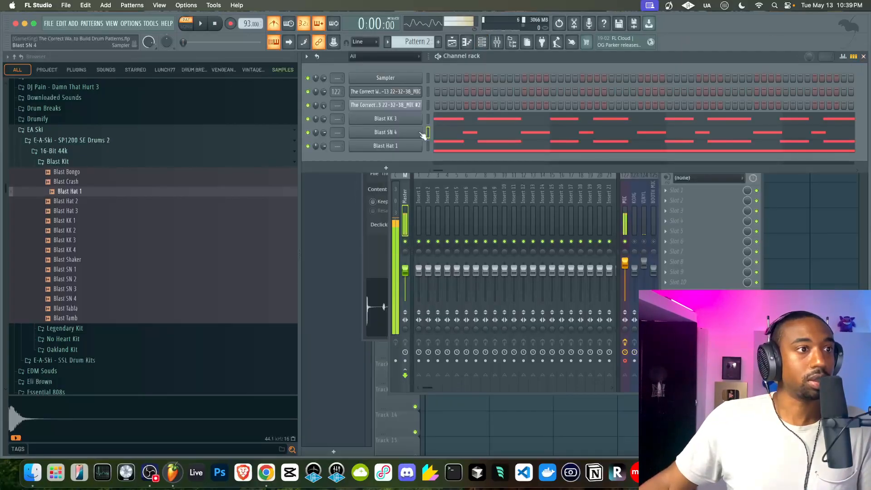
click(449, 149)
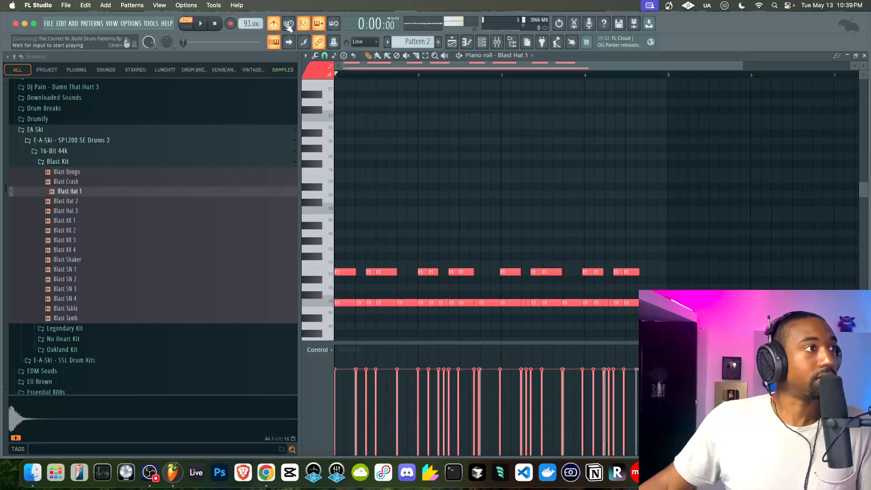
key(super+z)
drag(362, 296, 358, 278)
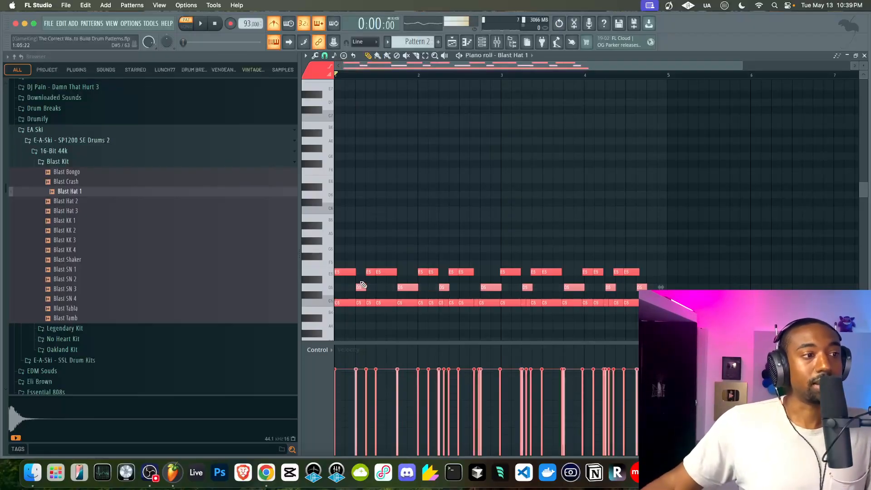
key(shift+Up)
key(shift+Up)
key(shift+Up)
key(shift+Up)
key(super+d)
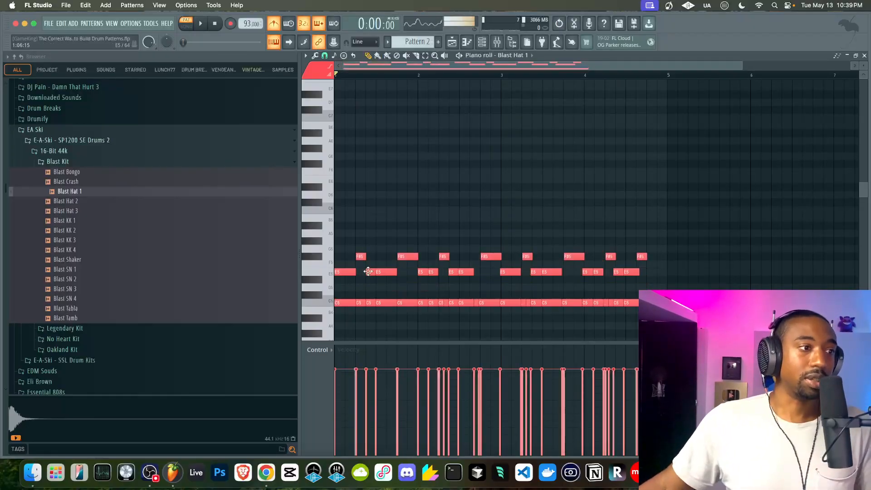
- Delete the C5 hat notes that coincide with the E5 kick and F#5 snare reference notes across all four bars
drag(672, 283, 345, 222)
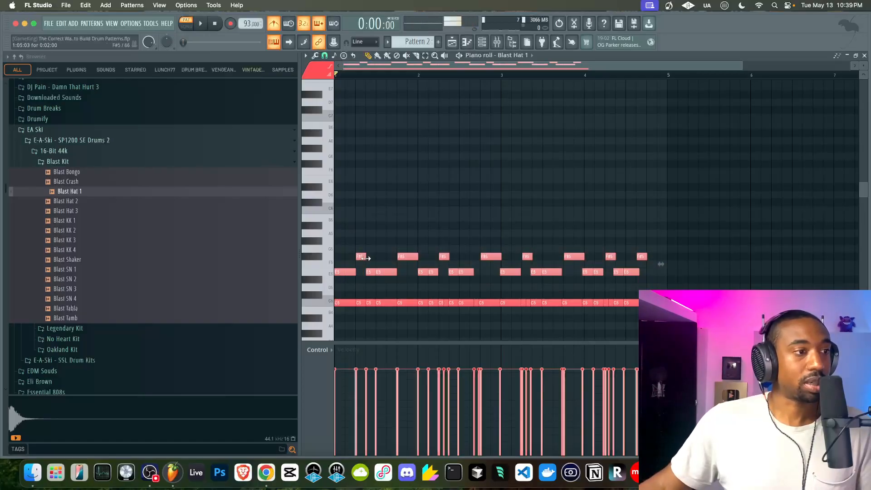
scroll(361, 269, up, 1)
scroll(361, 269, up, 1)
scroll(360, 271, up, 1)
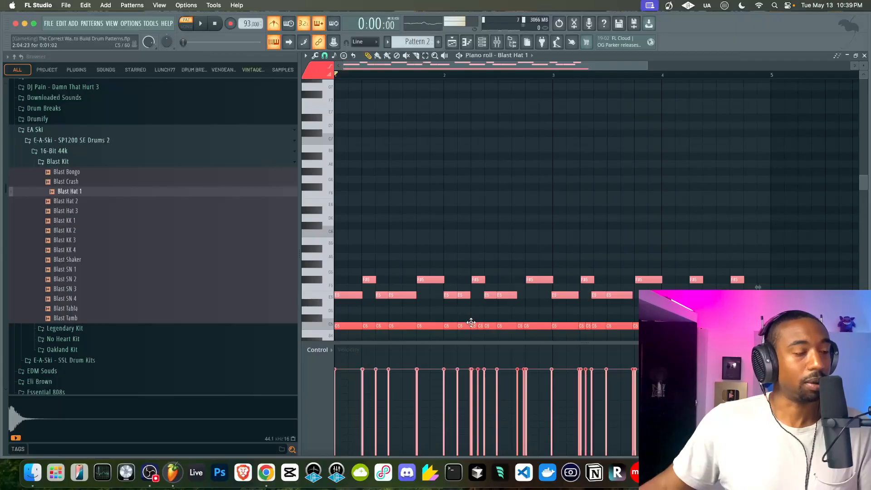
scroll(474, 317, down, 3)
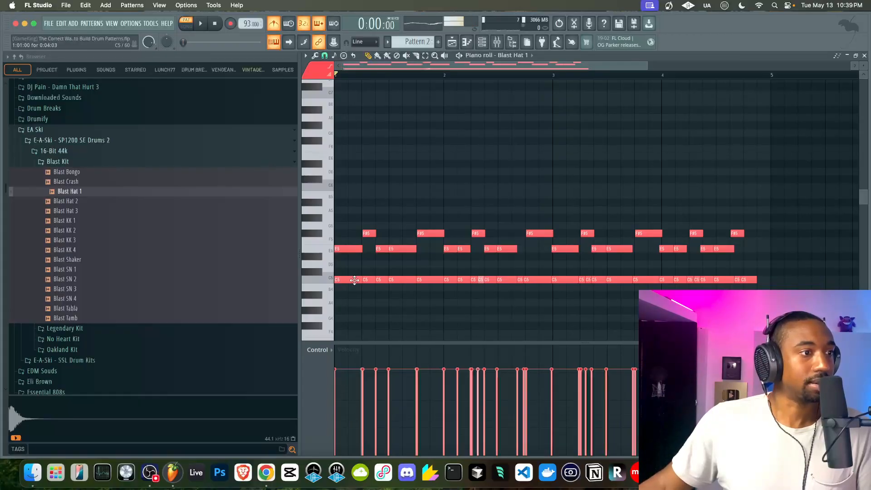
right_click(421, 279)
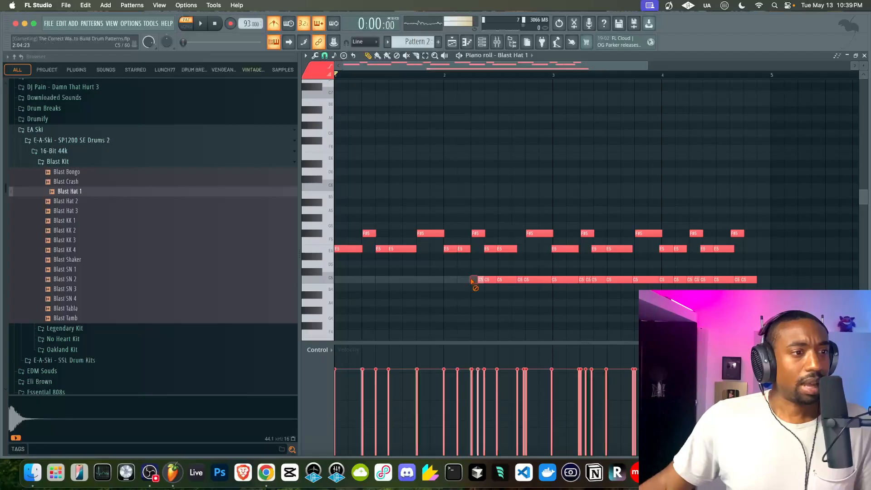
right_click(535, 279)
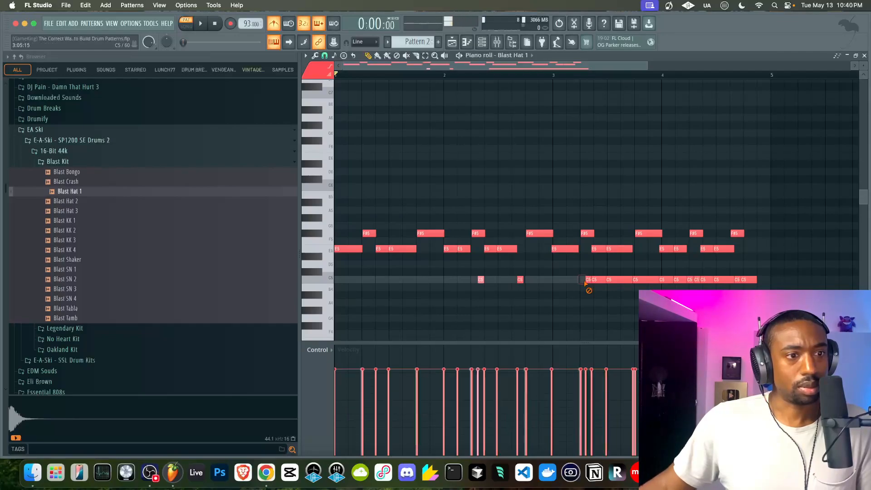
right_click(655, 281)
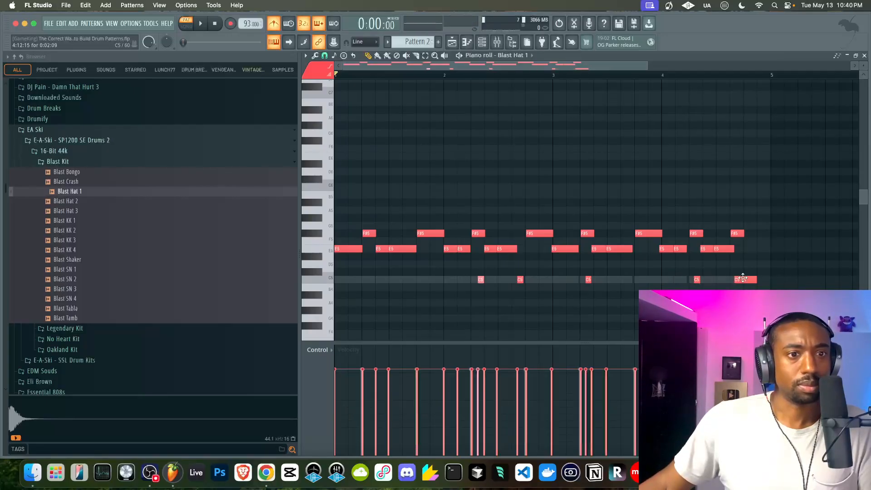
- Play the pattern and delete the E5 and F#5 reference notes from Blast Hat 1, then stop playback
key(space)
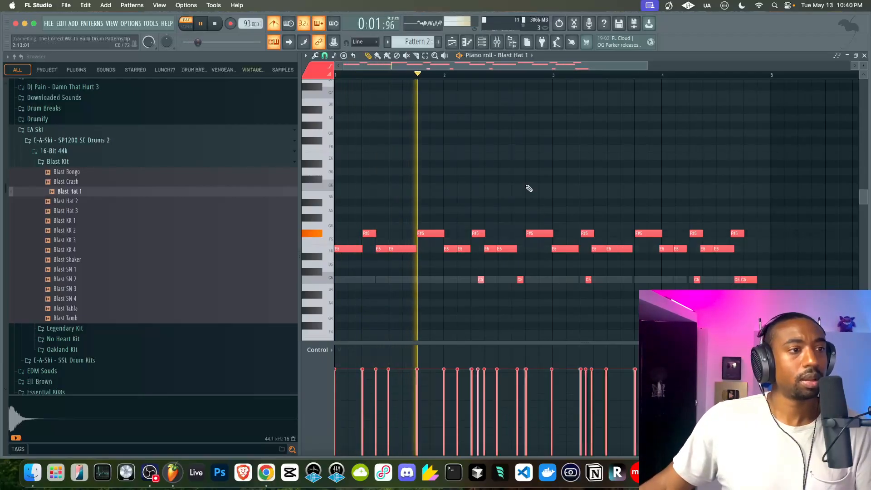
key(Delete)
click(486, 44)
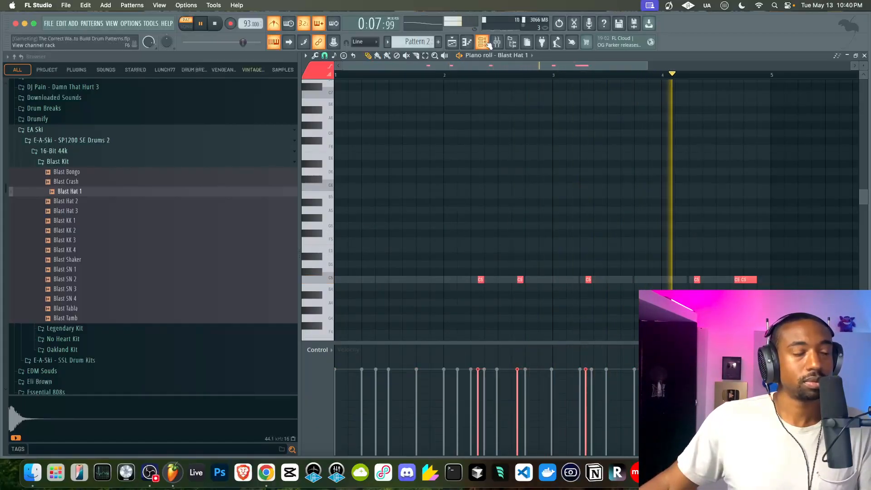
key(space)
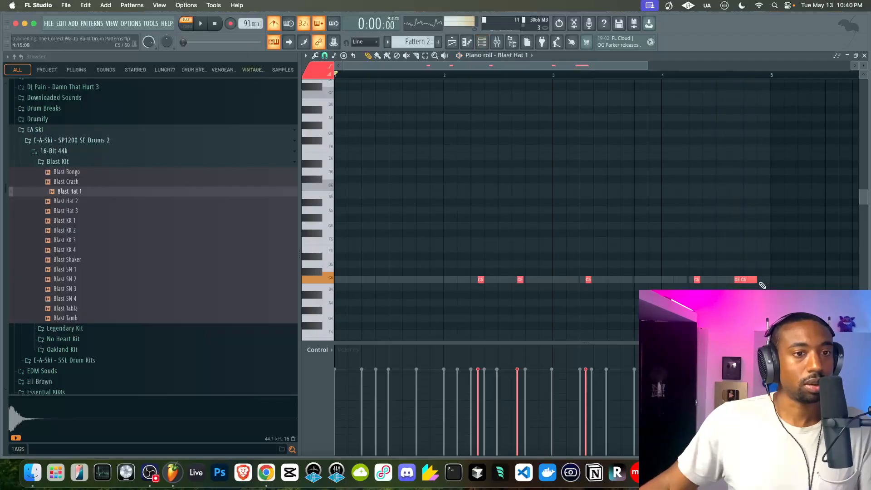
- Cut the remaining notes from Blast Hat 1 and select the Blast KK 3, Blast SN 4 and Blast Hat 1 channels
key(space)
click(481, 43)
key(space)
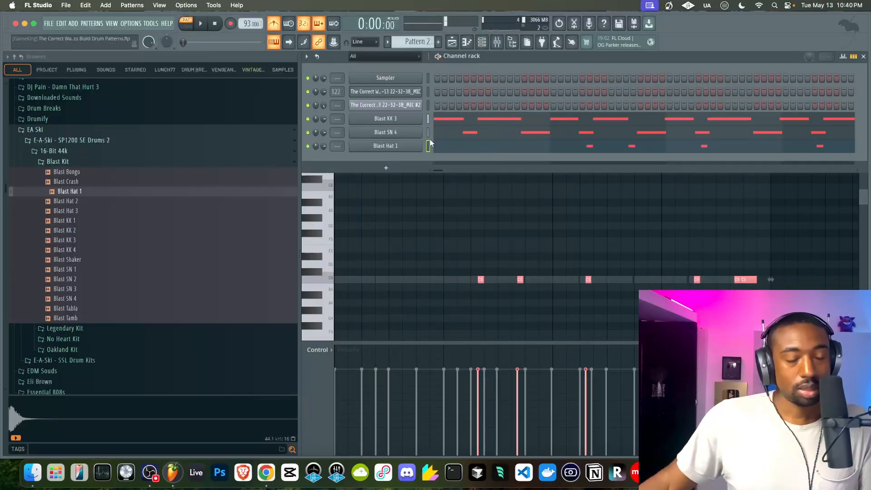
key(super+x)
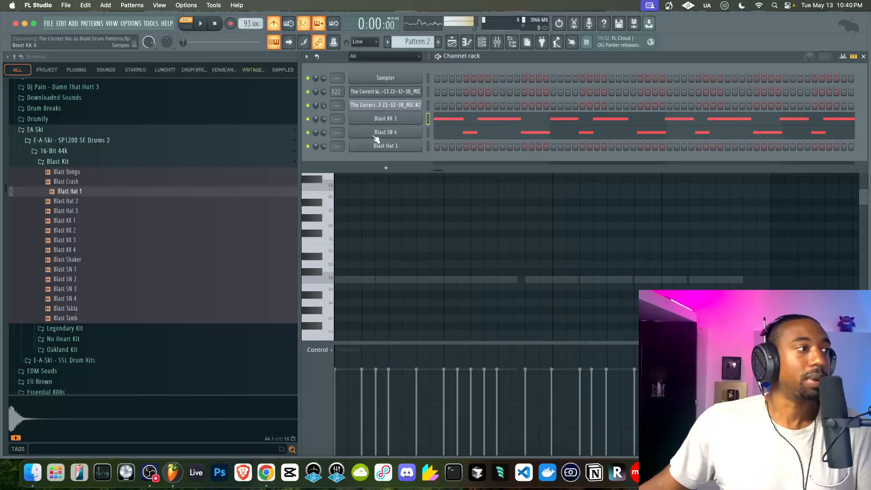
click(427, 119)
drag(428, 147, 428, 149)
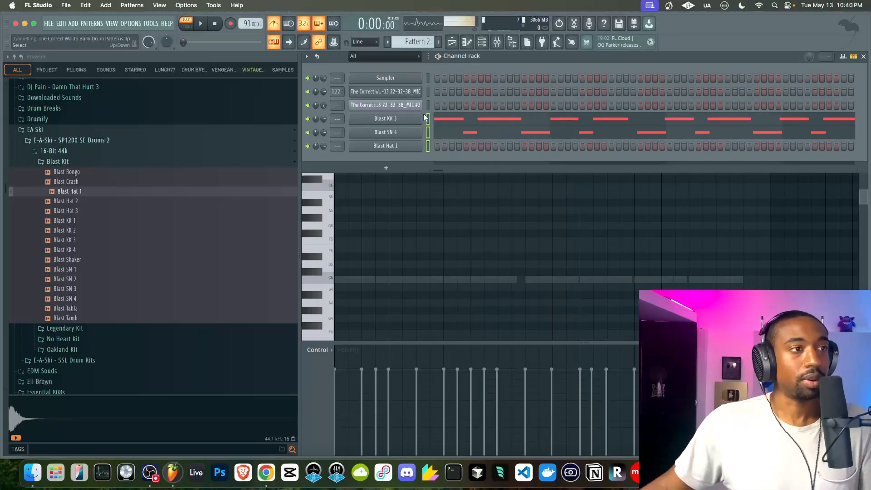
- Switch to Pattern 3, preview the Blast Kit kick samples and record a live kick rhythm on Blast KK 3
scroll(413, 42, down, 1)
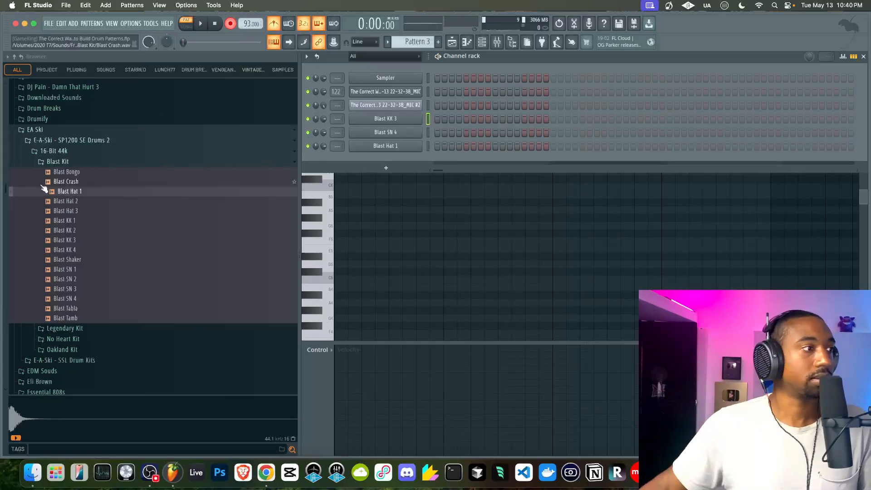
click(79, 241)
click(80, 234)
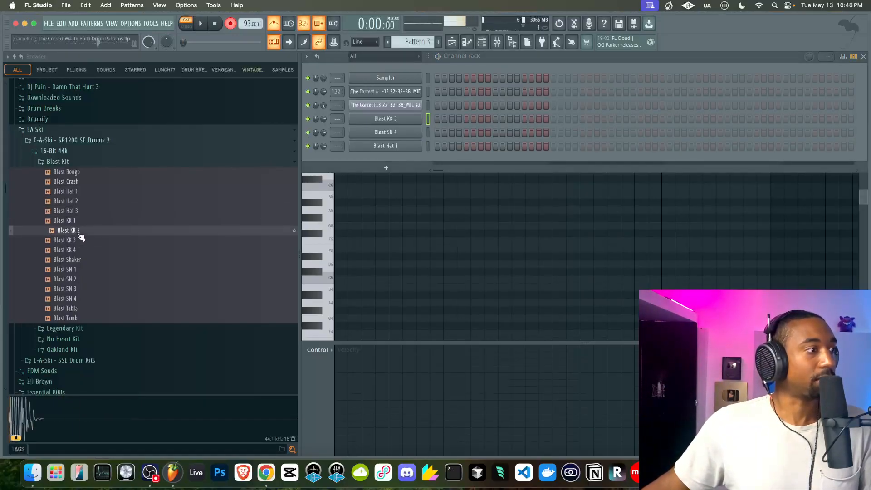
key(space)
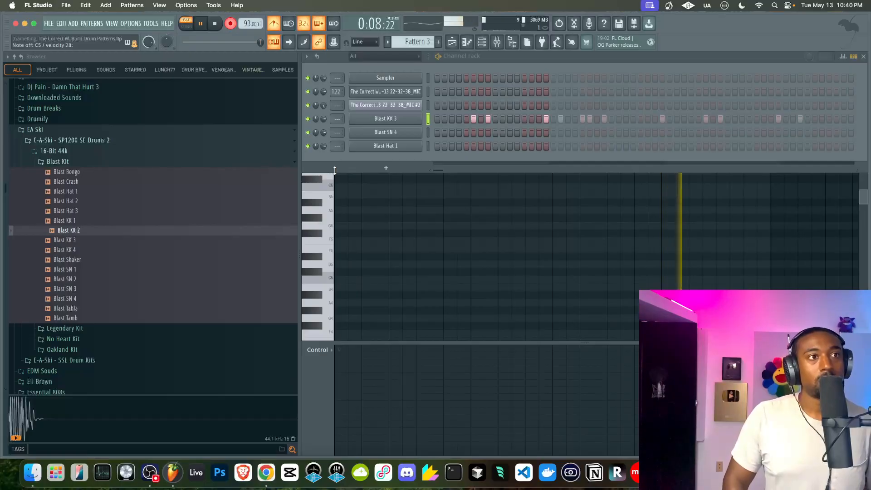
key(space)
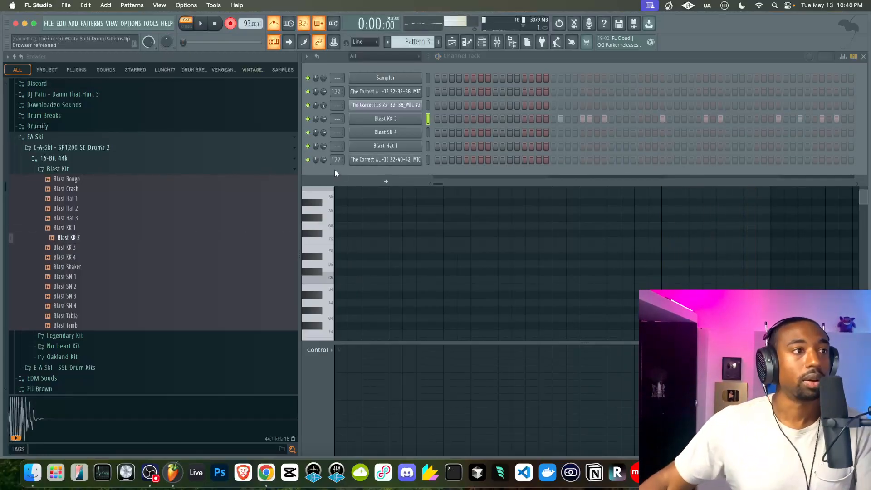
- Open the recorded Blast KK 3 notes in the piano roll
click(415, 118)
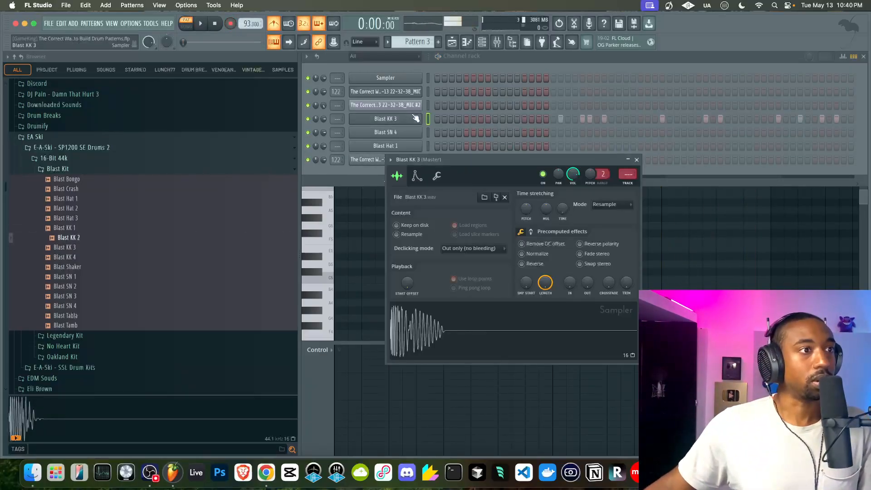
right_click(413, 119)
click(426, 135)
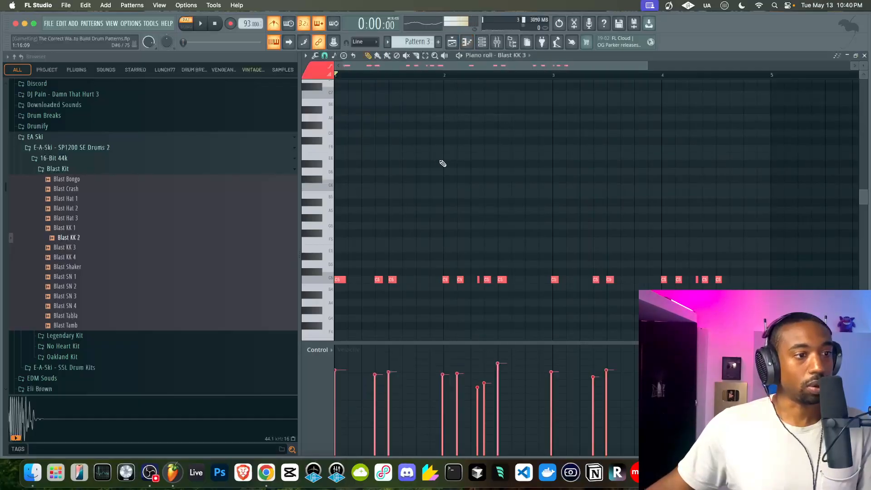
scroll(442, 163, up, 3)
- Try to load a quantizer template for Blast KK 3 from the Busy Works Beats folder in Scores
key(alt+q)
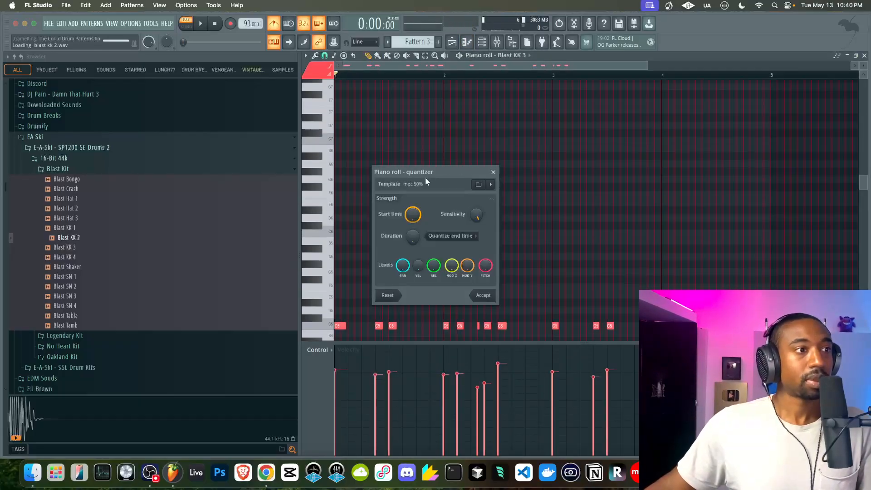
click(478, 185)
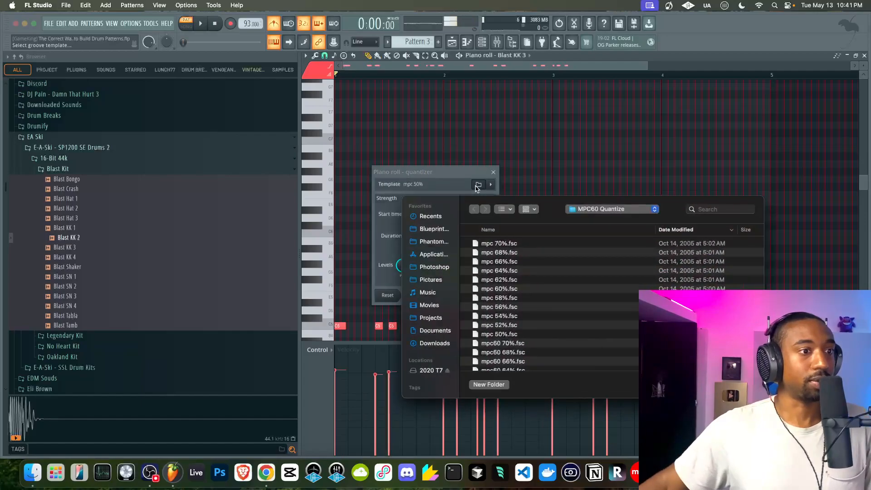
click(592, 209)
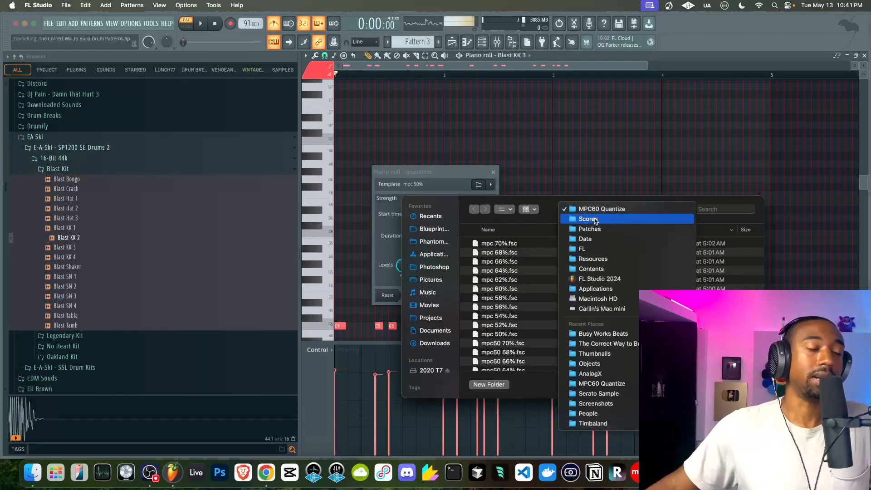
click(595, 220)
click(587, 209)
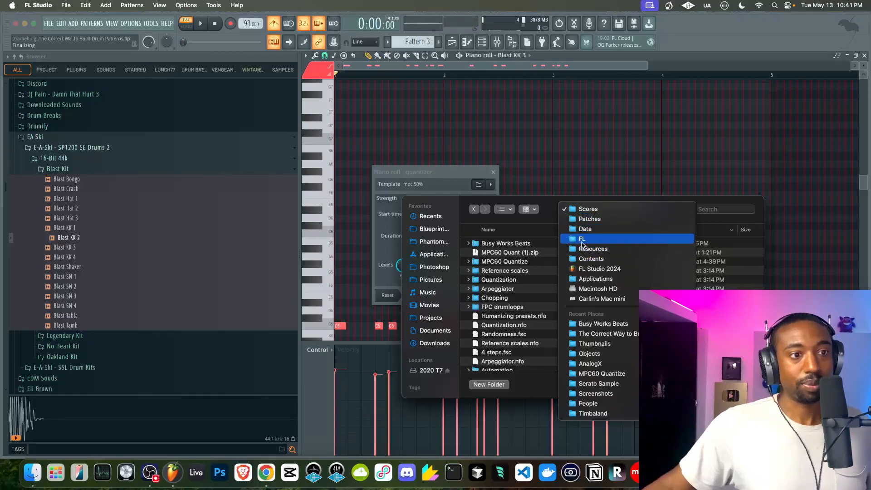
click(553, 217)
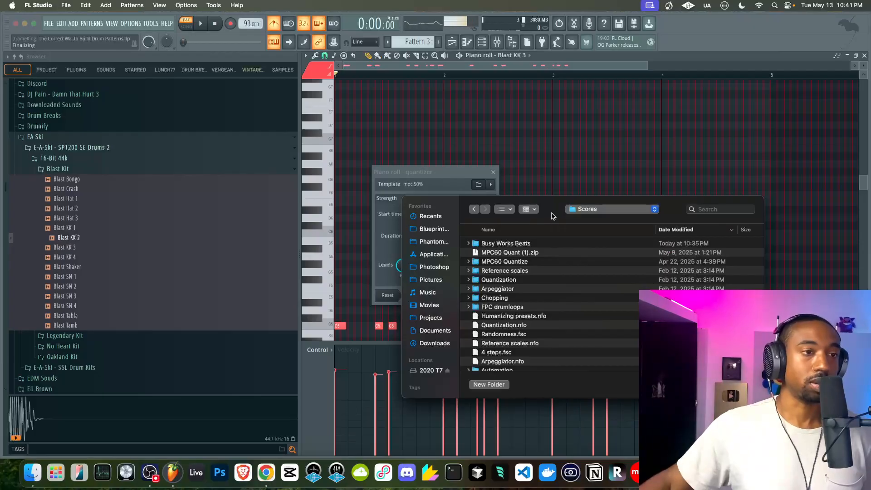
double_click(512, 245)
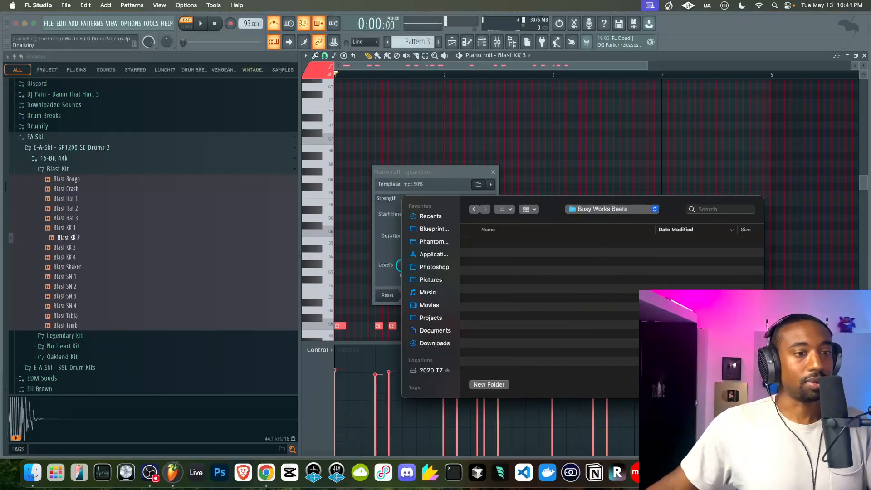
key(Escape)
click(493, 172)
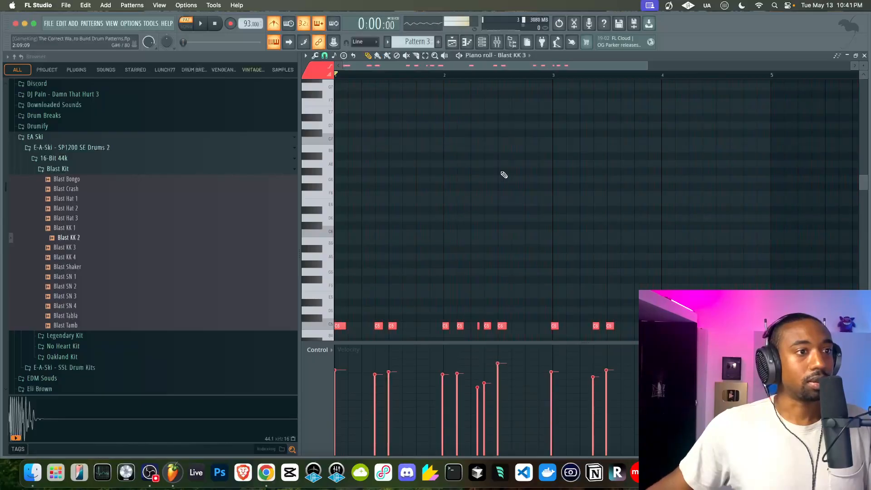
- Switch to Pattern 1, open the sliced MIC #2 recording's notes in the piano roll and bring up its score save dialog
click(864, 55)
scroll(426, 42, down, 3)
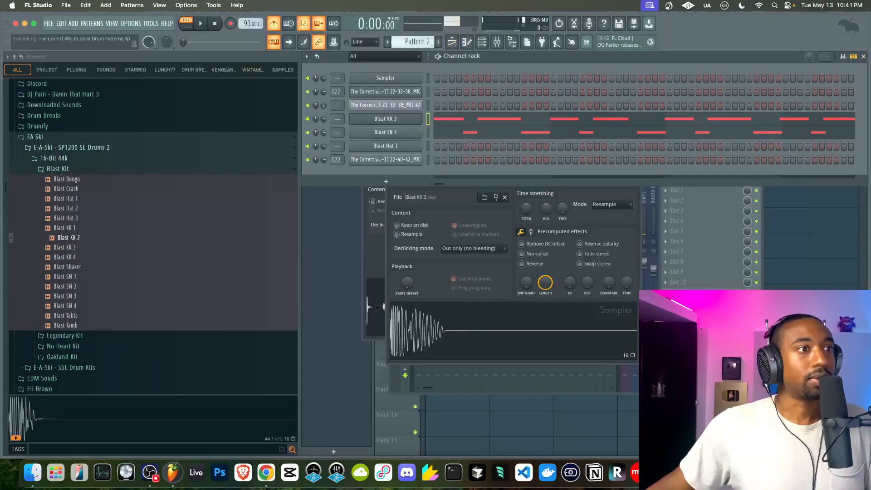
click(445, 113)
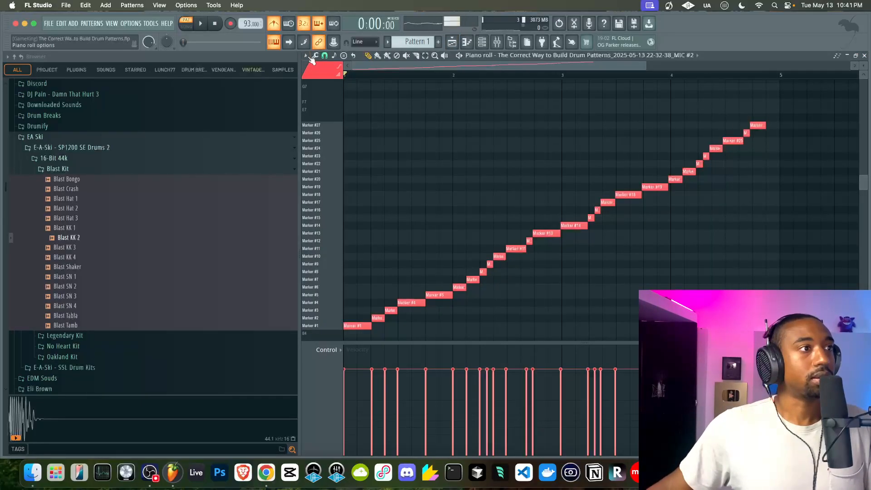
click(305, 55)
mouse_move(318, 66)
click(399, 83)
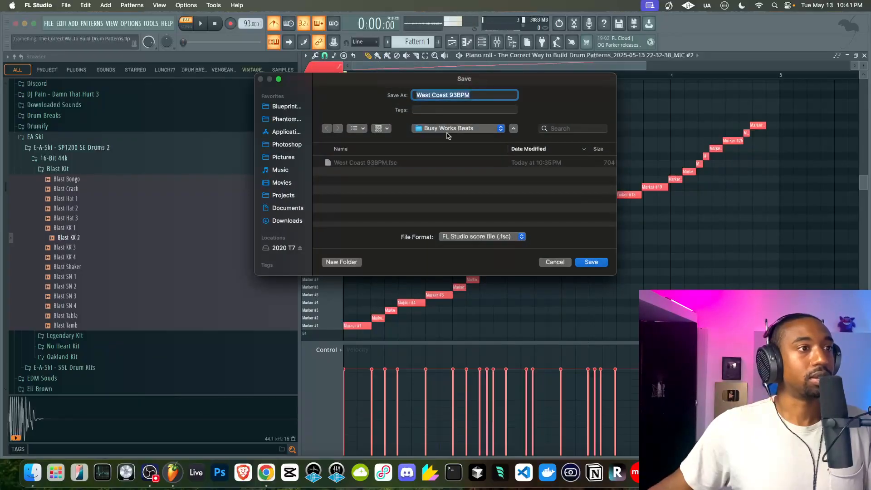
- Reveal West Coast 93BPM.fsc in Finder from the save dialog and copy the file
click(456, 129)
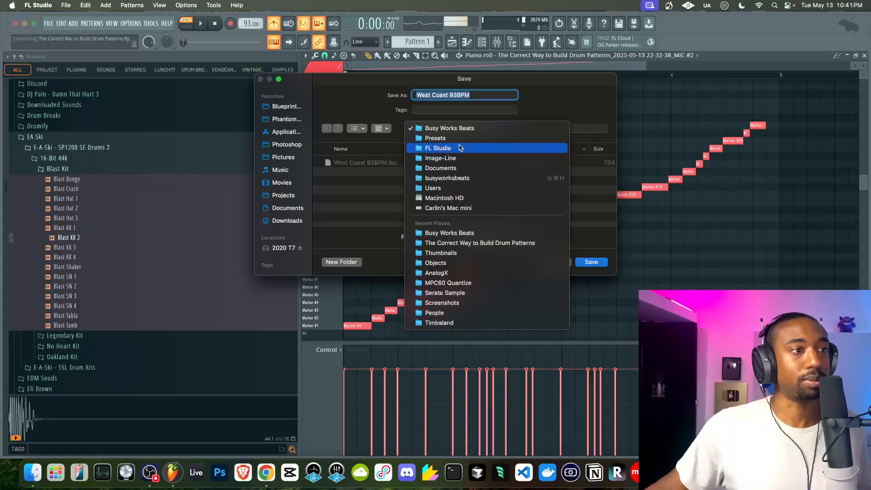
click(334, 195)
right_click(351, 164)
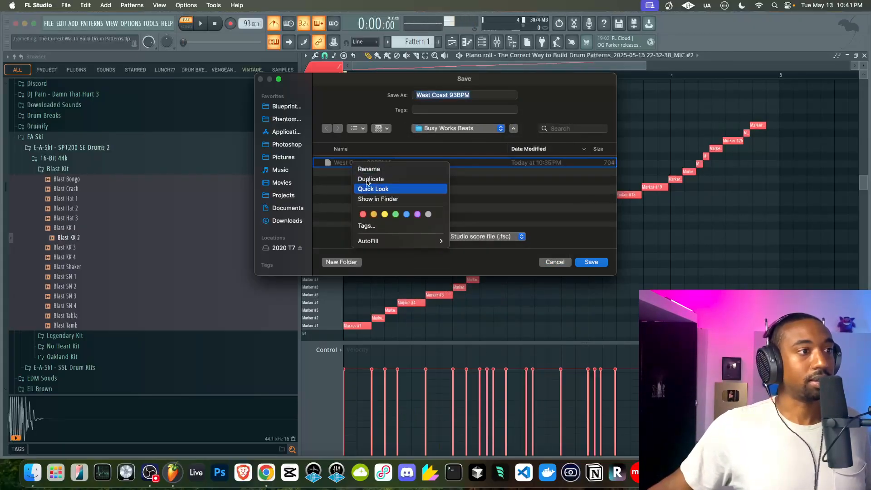
click(390, 199)
right_click(419, 119)
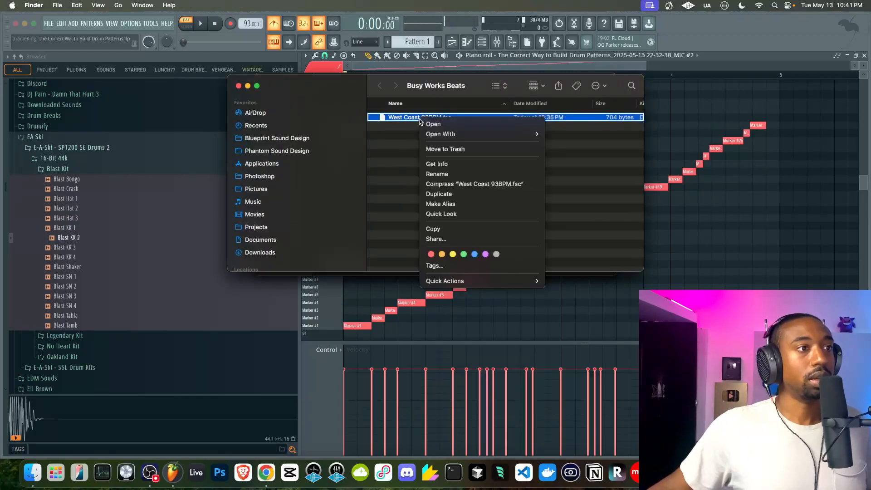
click(445, 230)
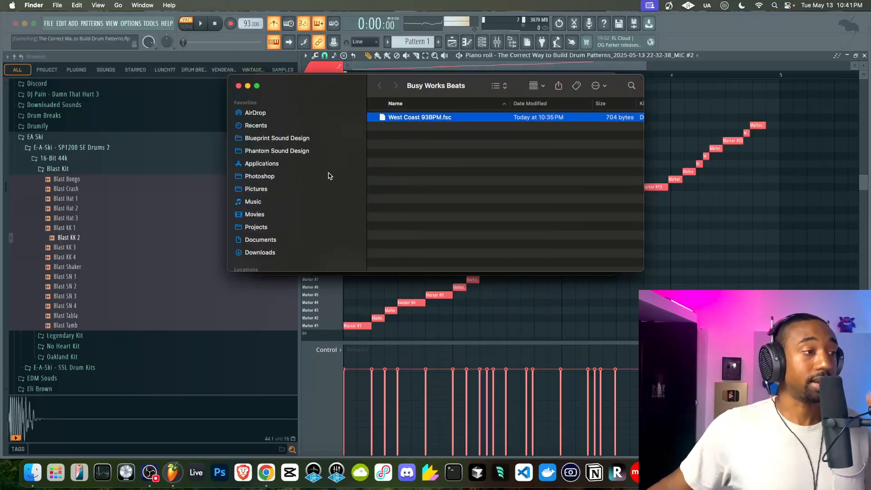
right_click(436, 86)
click(402, 211)
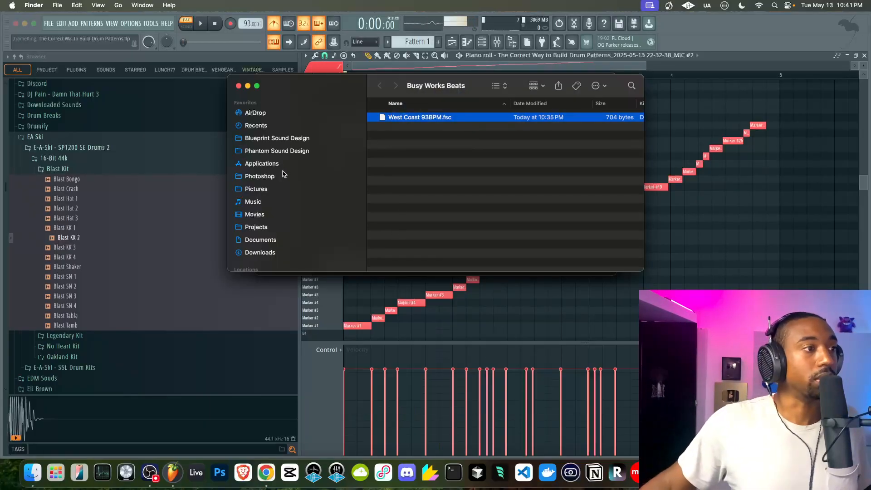
- Show the package contents of FL Studio 2024 in Applications and open Contents/Resources/FL
click(261, 164)
scroll(422, 159, down, 5)
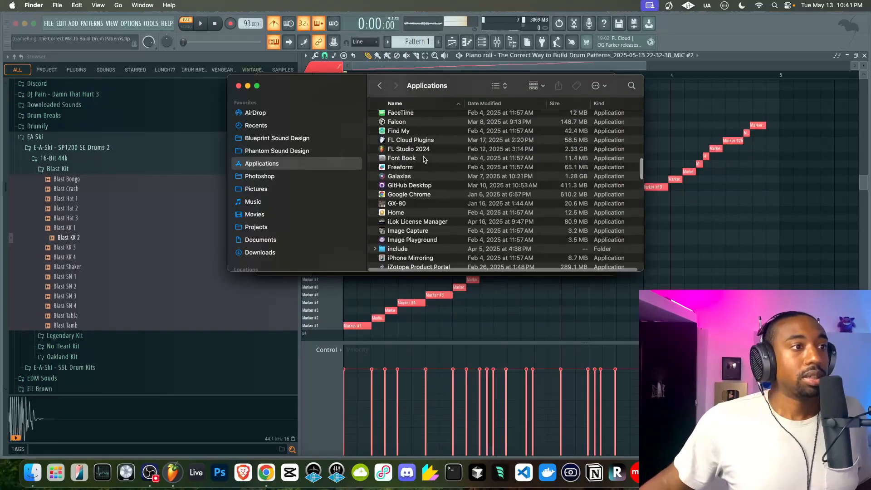
right_click(413, 150)
click(436, 164)
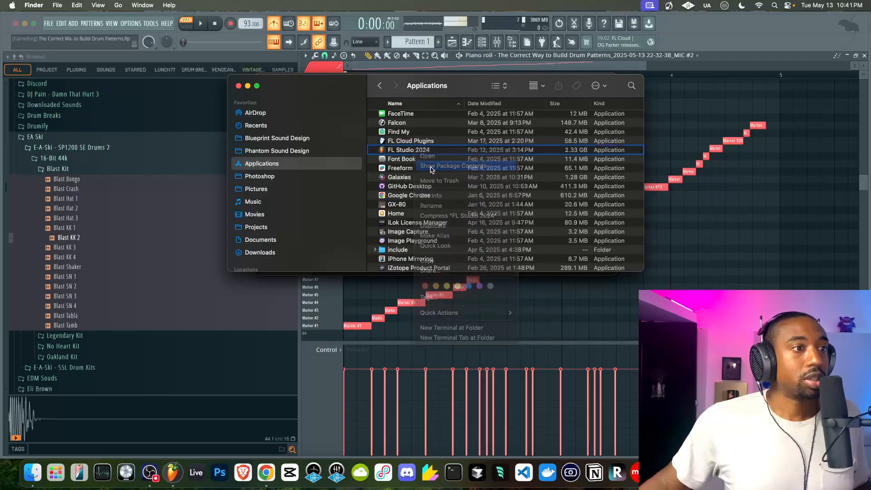
double_click(401, 119)
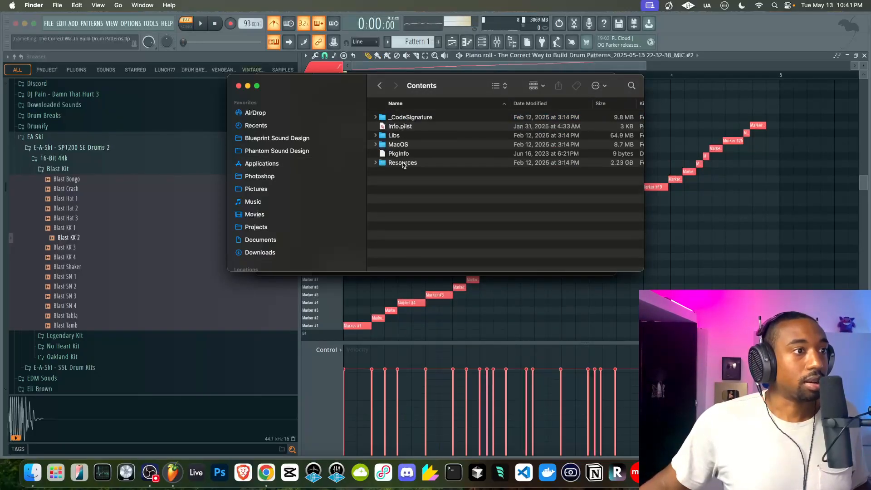
double_click(403, 164)
double_click(397, 119)
- Paste West Coast 93BPM.fsc into Data/Patches/Scores/Busy Works Beats, close the Finder window and cancel the save dialog
click(401, 136)
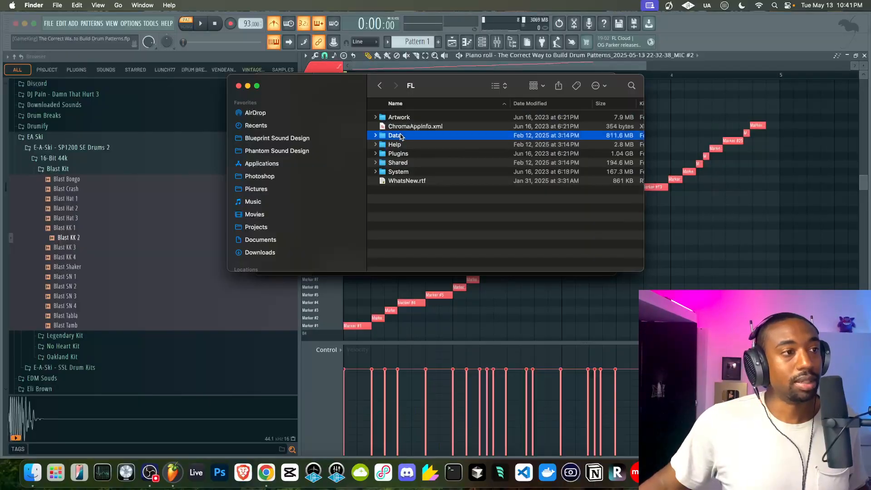
double_click(401, 136)
double_click(401, 136)
double_click(402, 208)
double_click(404, 127)
right_click(406, 146)
click(376, 111)
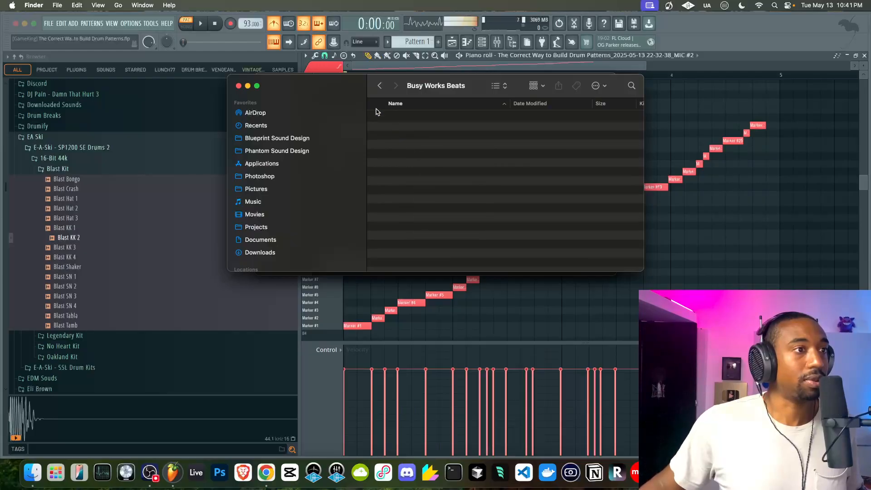
click(239, 86)
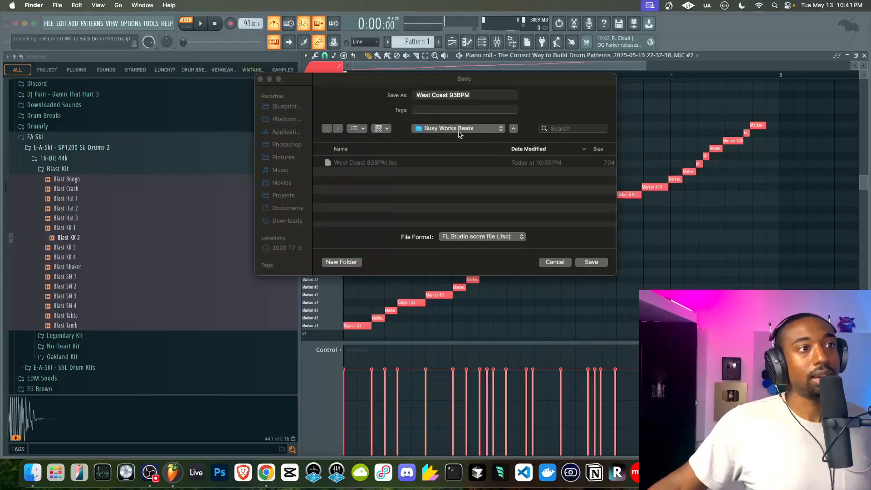
click(547, 264)
- Return to Pattern 3 and open the Blast KK 3 notes in the piano roll
click(481, 42)
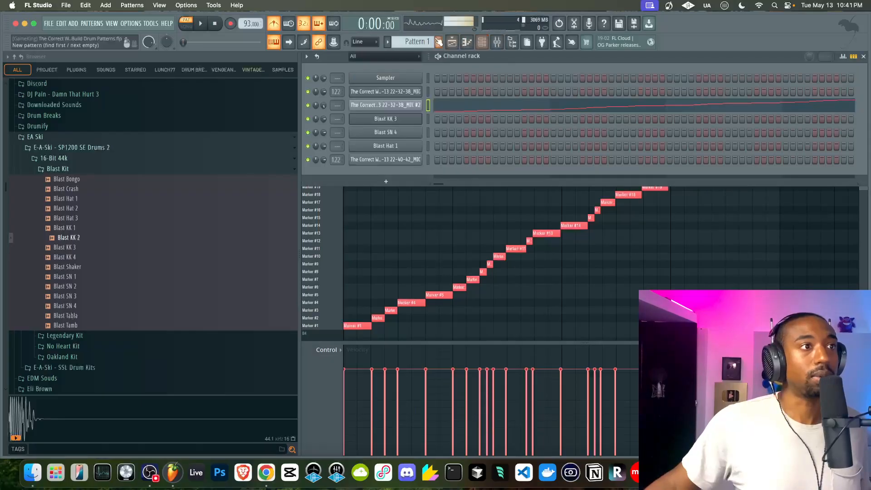
click(438, 41)
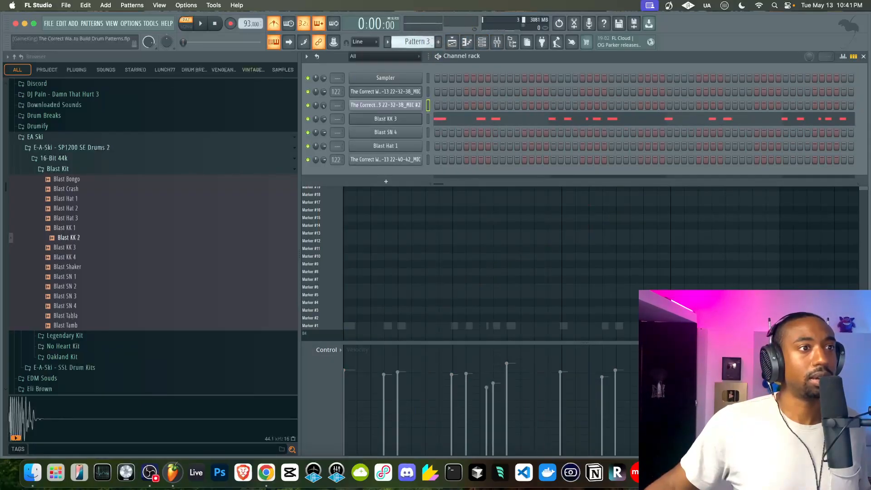
click(454, 116)
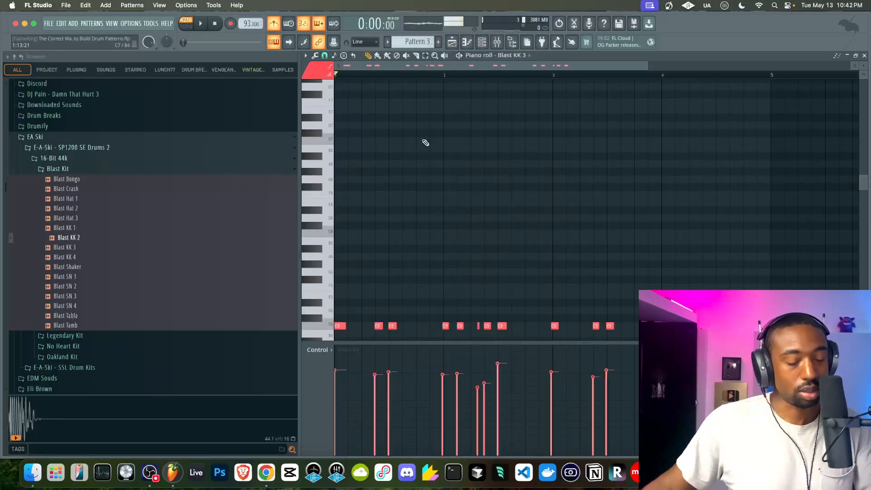
- Load West Coast 93BPM.fsc from the Busy Works Beats folder in Scores as the quantizer's groove template
key(alt+q)
click(478, 185)
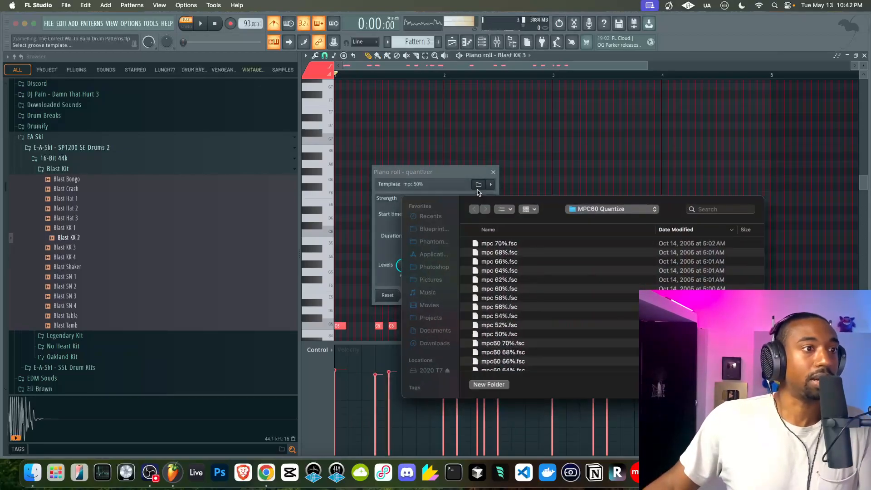
click(572, 209)
click(589, 220)
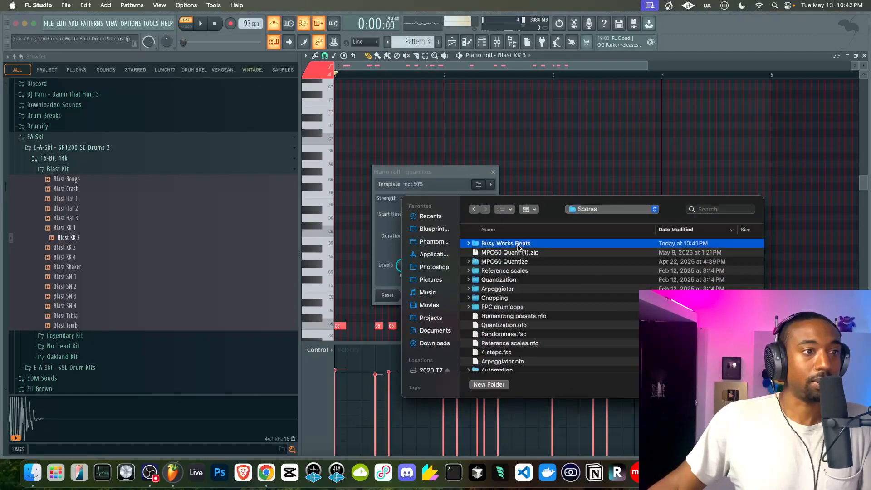
double_click(518, 243)
click(517, 243)
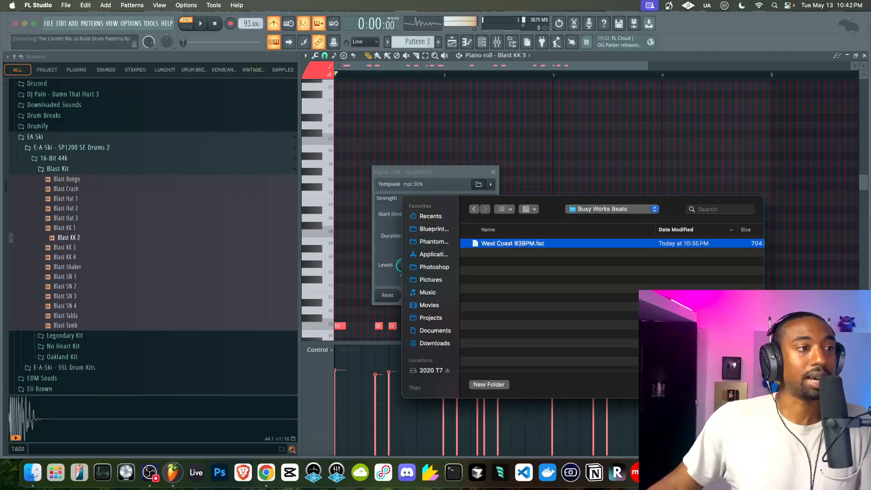
click(742, 385)
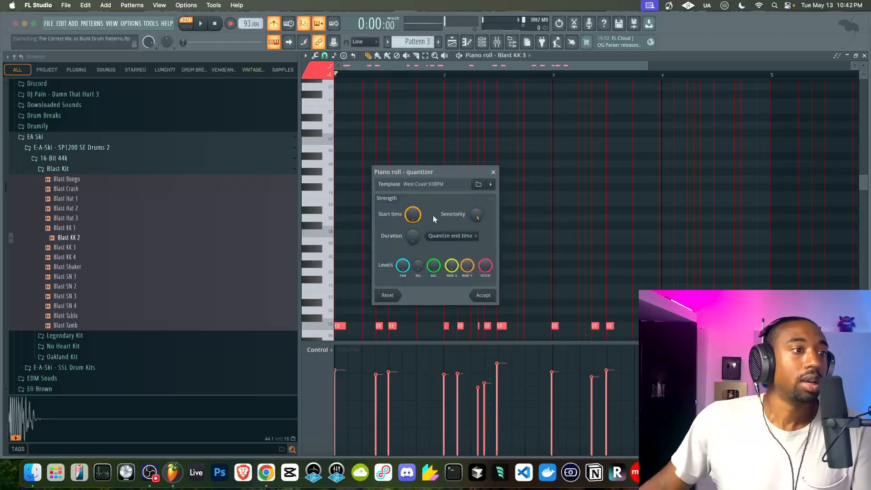
- Lower the quantizer's Start time strength, return it to 100% and play the quantized kick pattern
drag(412, 221, 412, 248)
drag(412, 247, 413, 221)
key(space)
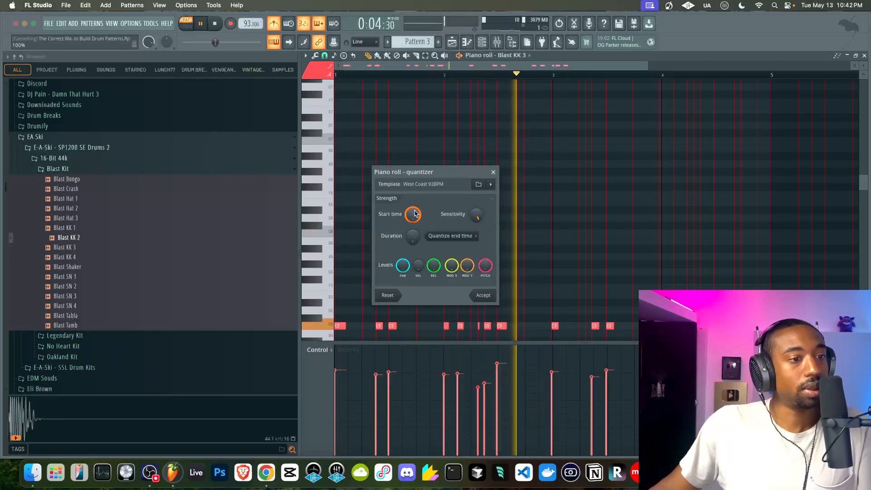
- Apply the West Coast 93BPM quantization to the kick notes, then close the piano roll and stop playback
click(484, 295)
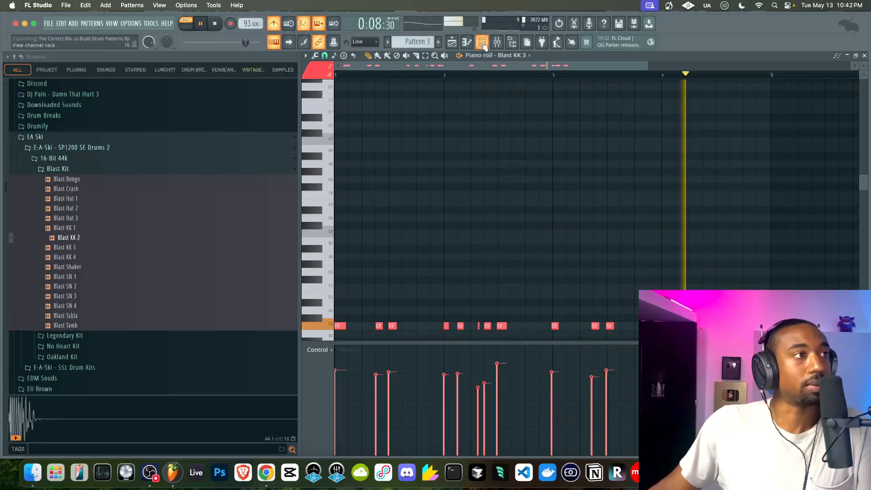
click(865, 55)
key(space)
- Record a live snare rhythm on Blast SN 4 over the kick in Pattern 3
click(231, 25)
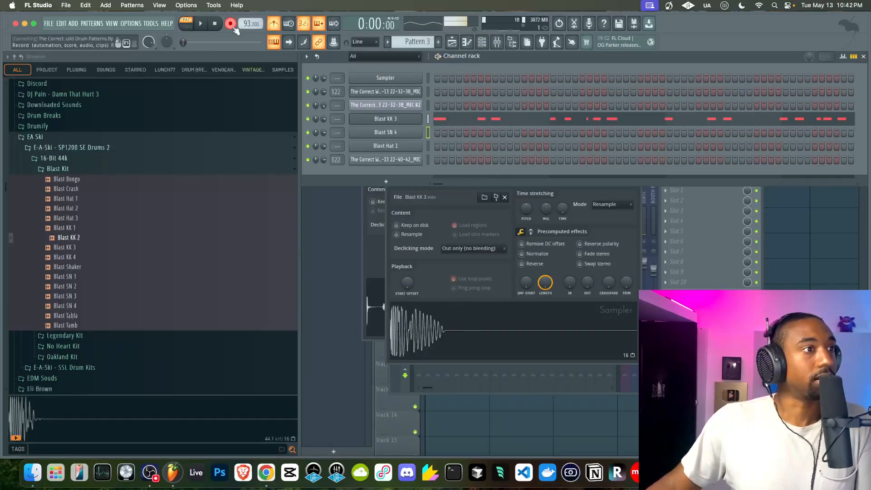
key(space)
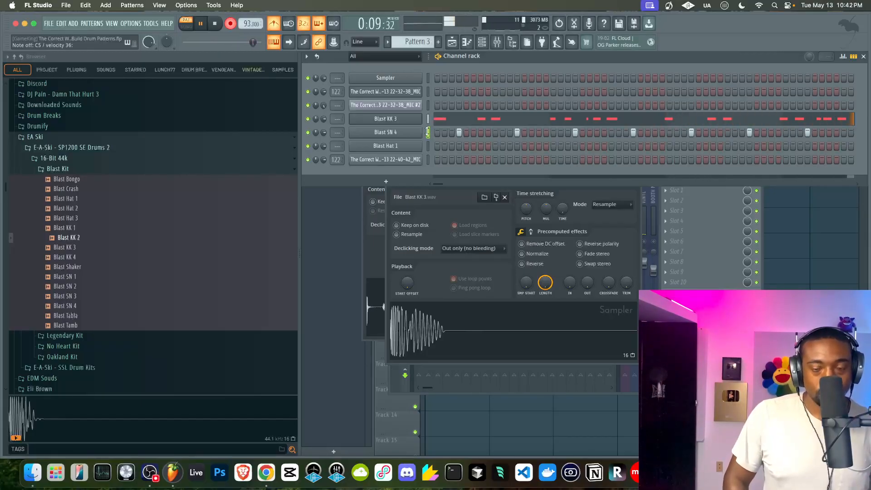
key(space)
- Quantize the Blast SN 4 notes in the piano roll with the West Coast 93BPM template at 100% Start time and play the result
right_click(408, 132)
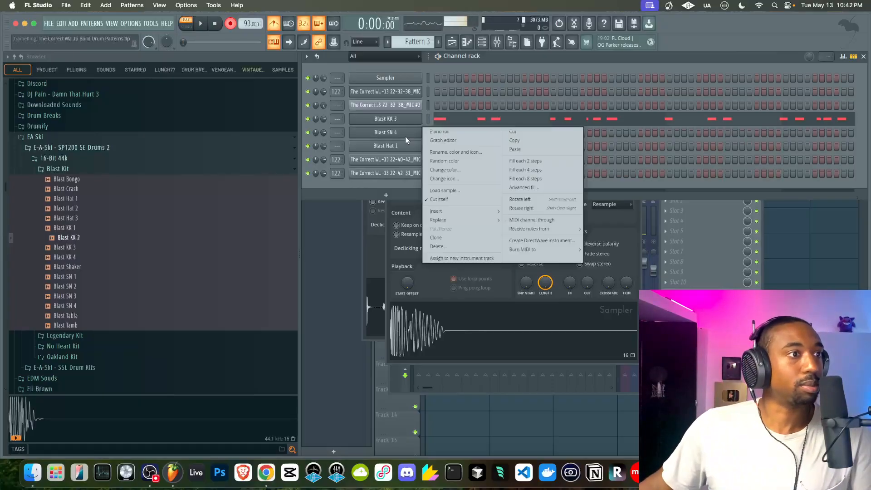
click(440, 133)
scroll(396, 151, down, 5)
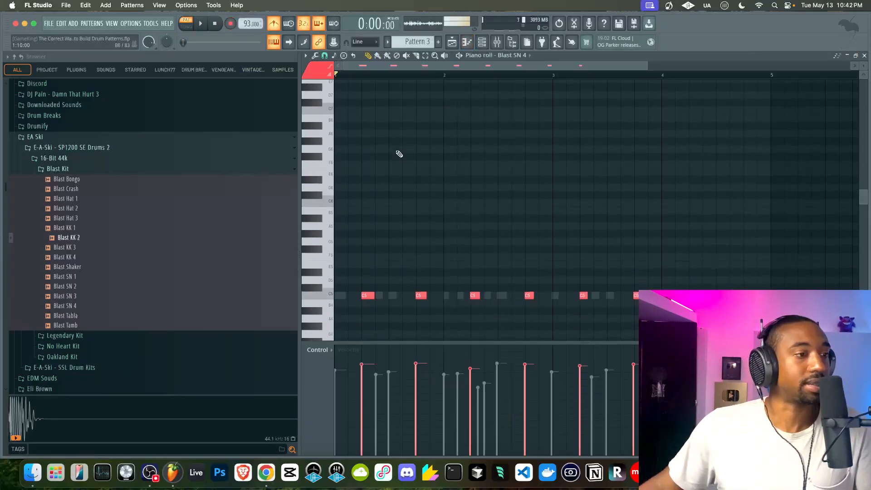
key(alt+q)
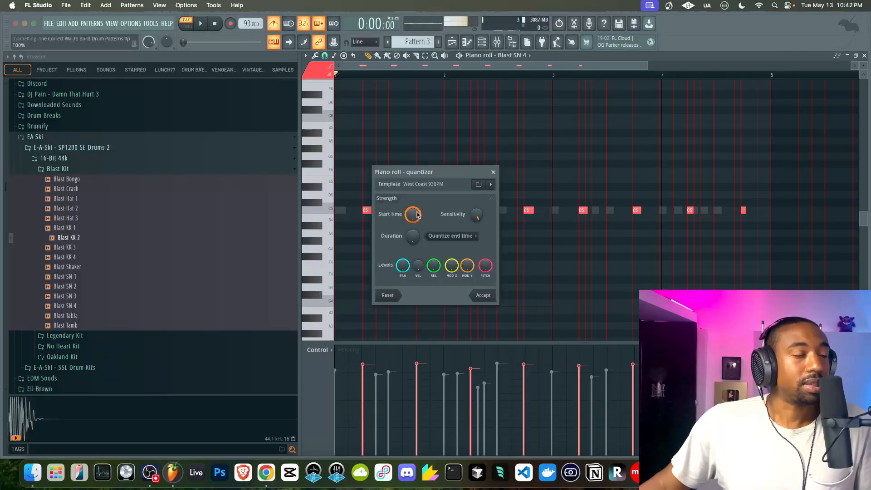
click(483, 295)
key(space)
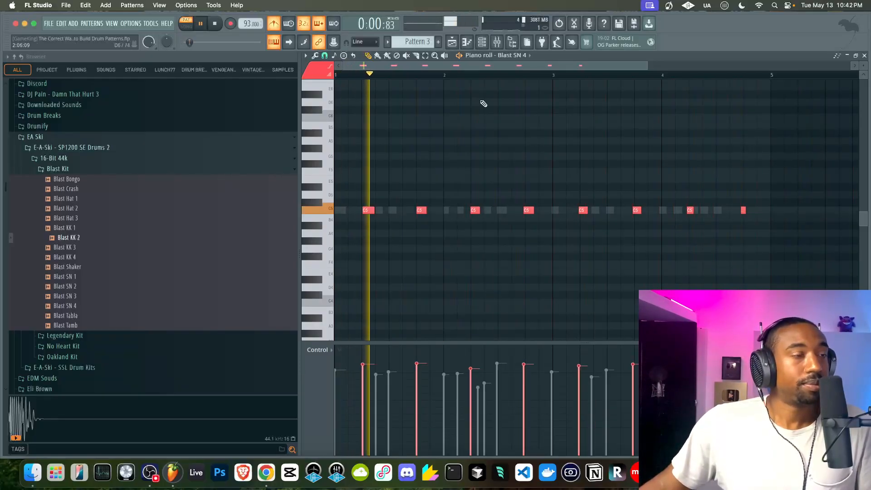
- Return to the channel rack and record a live hi-hat rhythm on Blast Hat 1 in Pattern 3
click(488, 42)
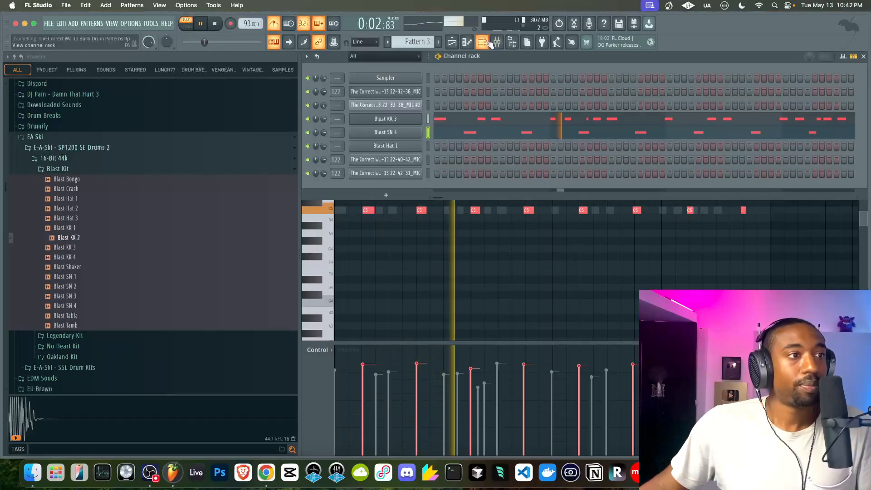
key(space)
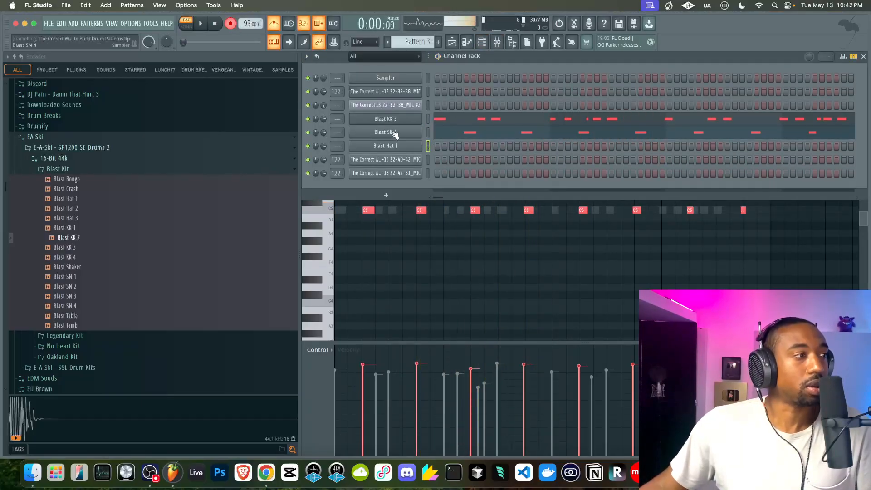
key(space)
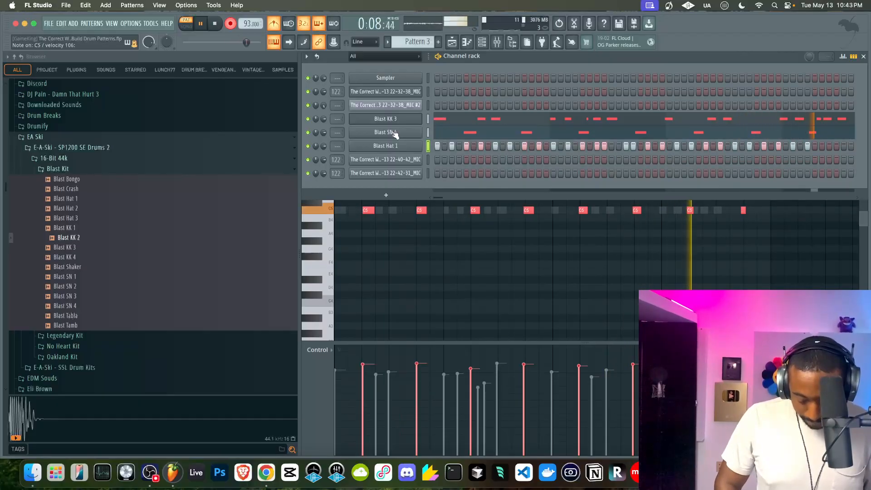
key(space)
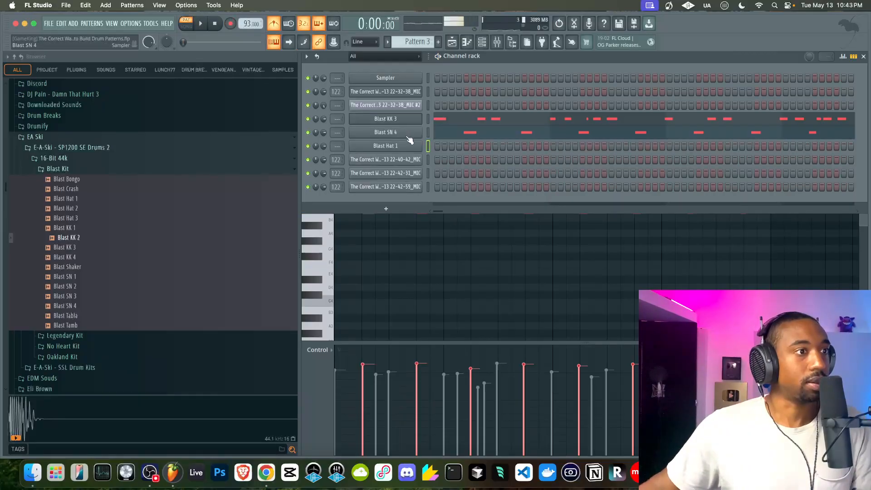
- Open the Blast Hat 1 notes in the piano roll and set the quantizer's Start time strength to 0%
click(403, 144)
click(566, 89)
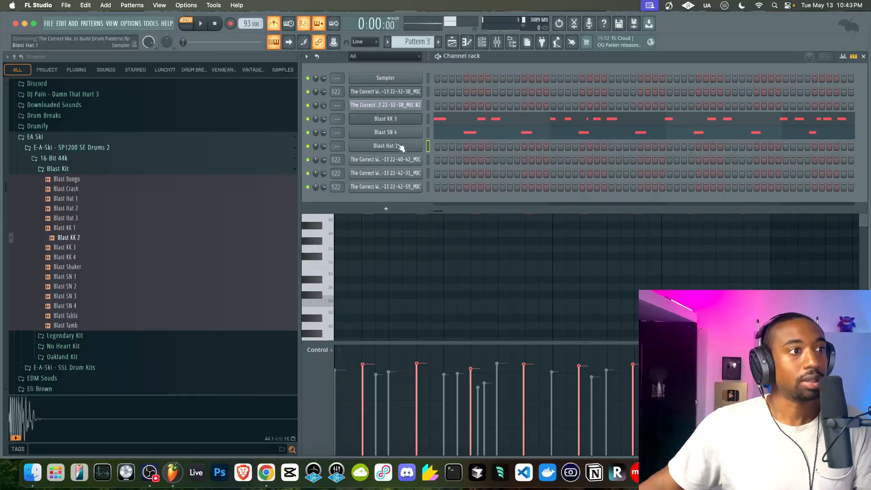
right_click(422, 146)
click(441, 145)
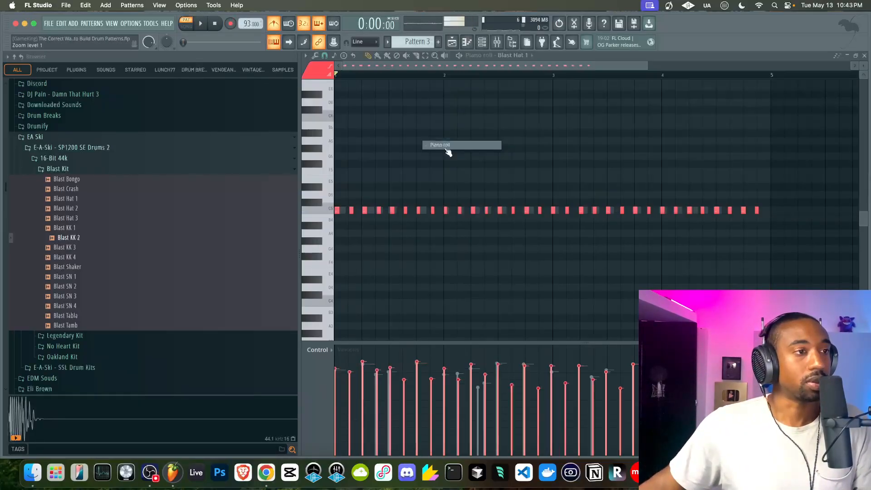
scroll(404, 153, down, 2)
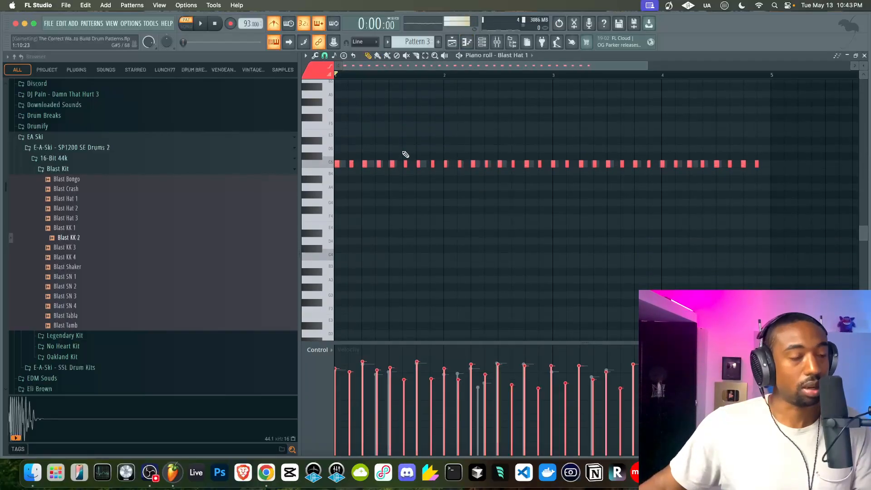
key(alt+q)
drag(411, 204, 411, 225)
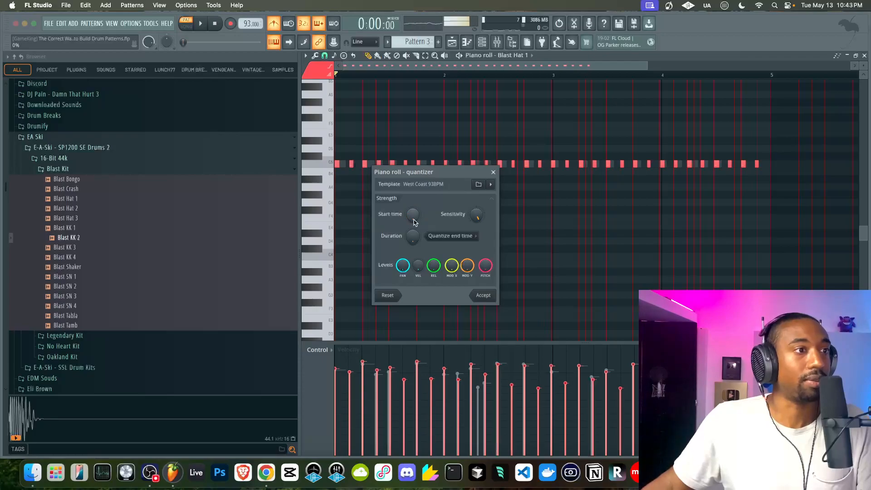
- Raise the quantizer's Start time strength slightly while the pattern plays and apply it to the Blast Hat 1 notes
key(space)
mouse_move(414, 222)
mouse_down()
mouse_move(414, 199)
mouse_move(413, 222)
mouse_move(413, 212)
mouse_up()
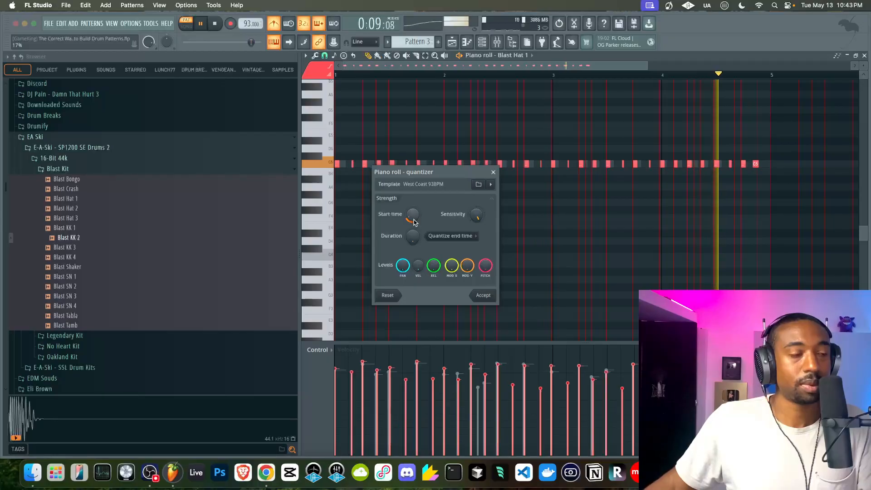
key(space)
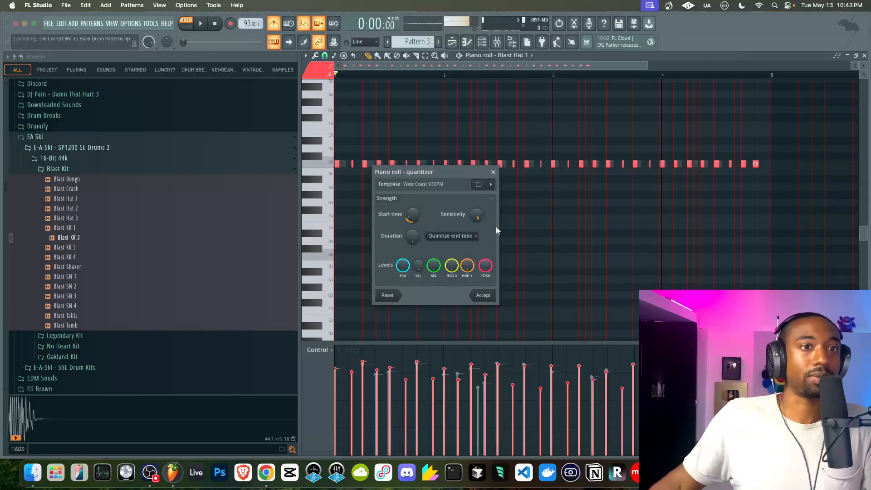
key(space)
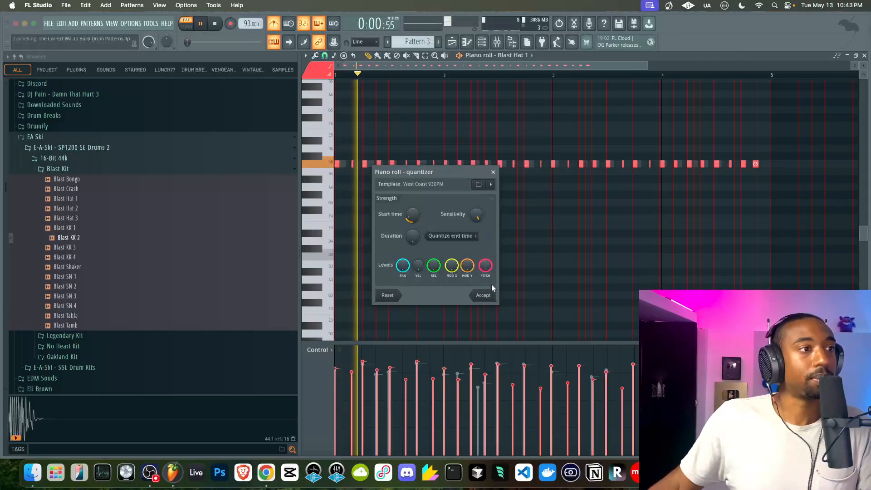
click(489, 296)
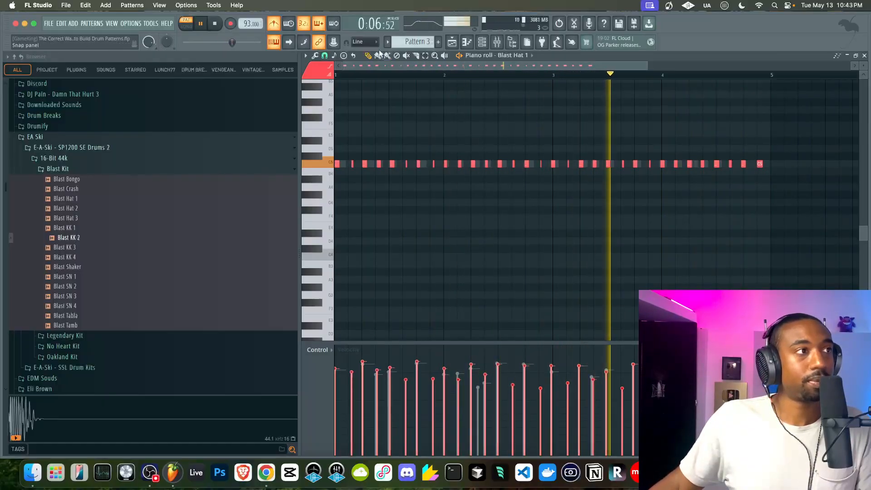
- Stop playback, dismiss the quantizer without applying it again and delete all Blast Hat 1 notes from Pattern 3
click(482, 41)
click(444, 147)
click(444, 148)
key(space)
key(alt+q)
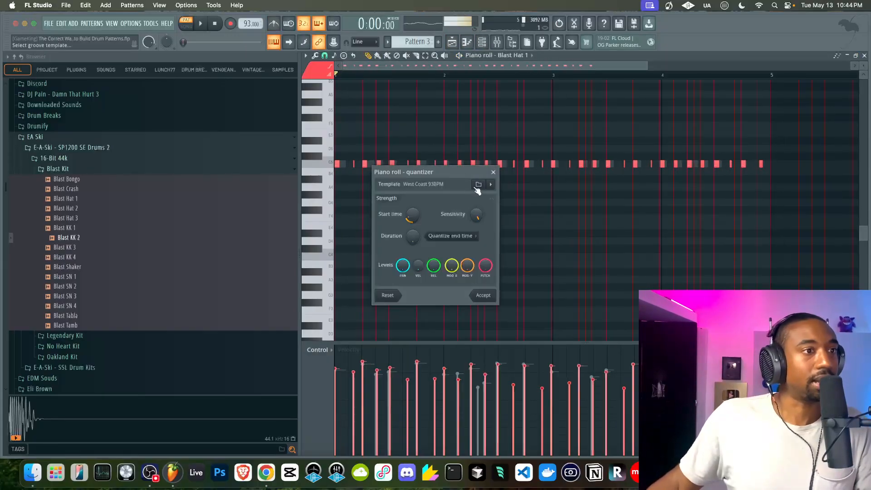
click(493, 172)
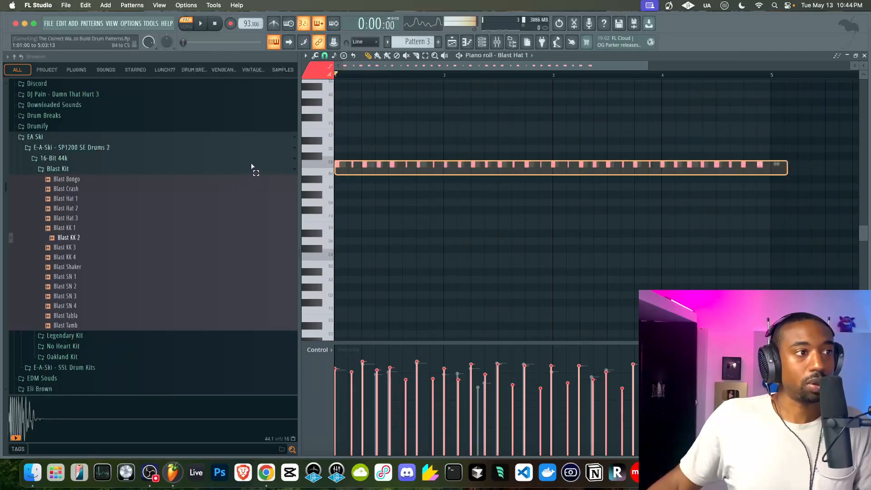
key(Delete)
- Play the arrangement in the playlist and select the time range covering bars 1 to 4
click(452, 41)
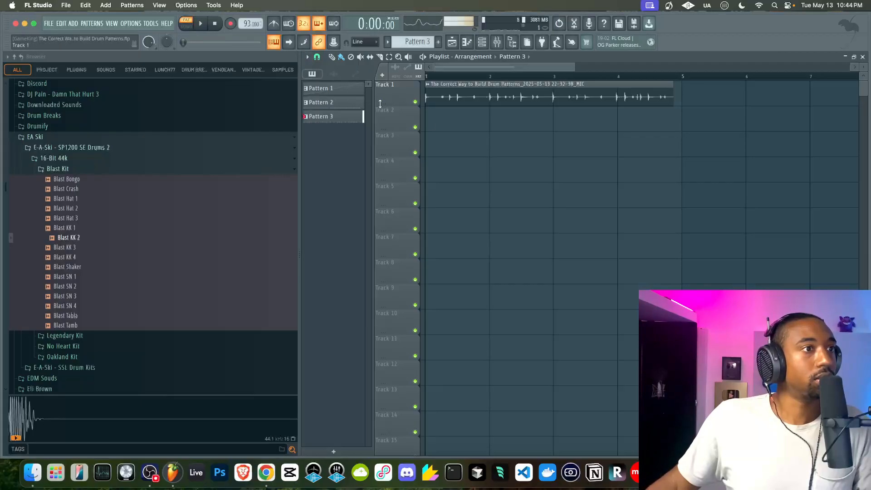
key(space)
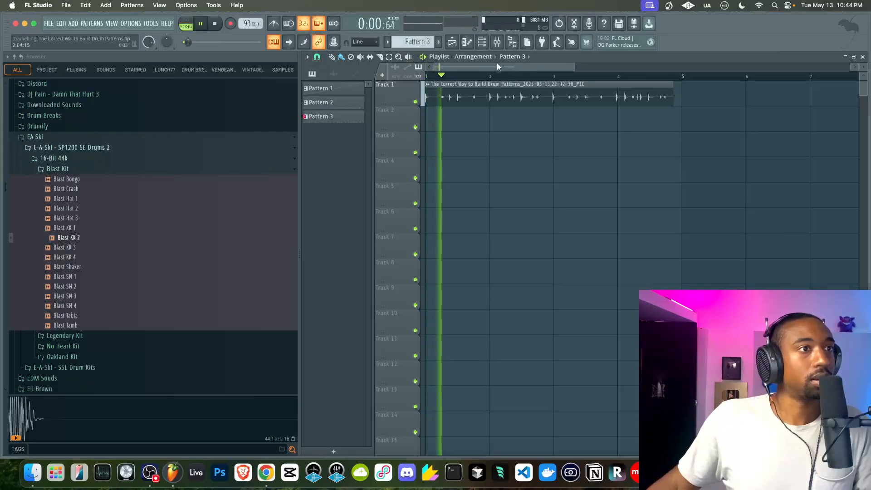
drag(732, 77, 397, 82)
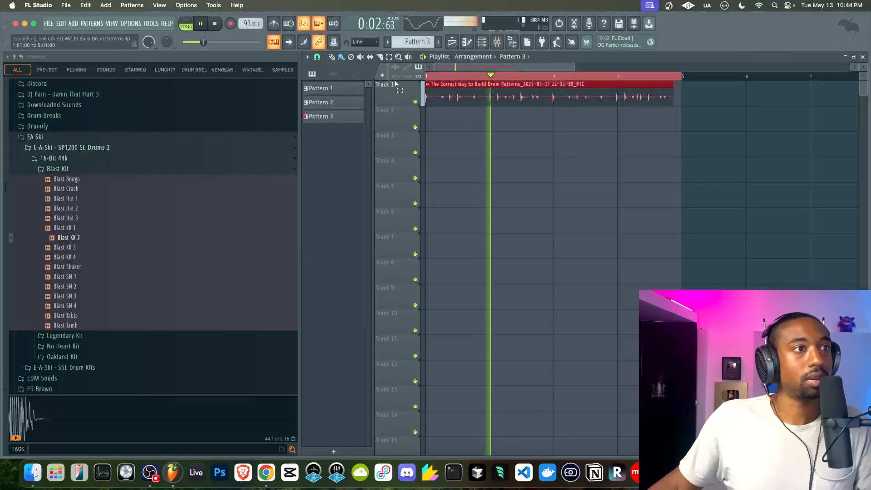
key(space)
- Record a new microphone rhythm take over the selected four bars with the metronome on
click(497, 42)
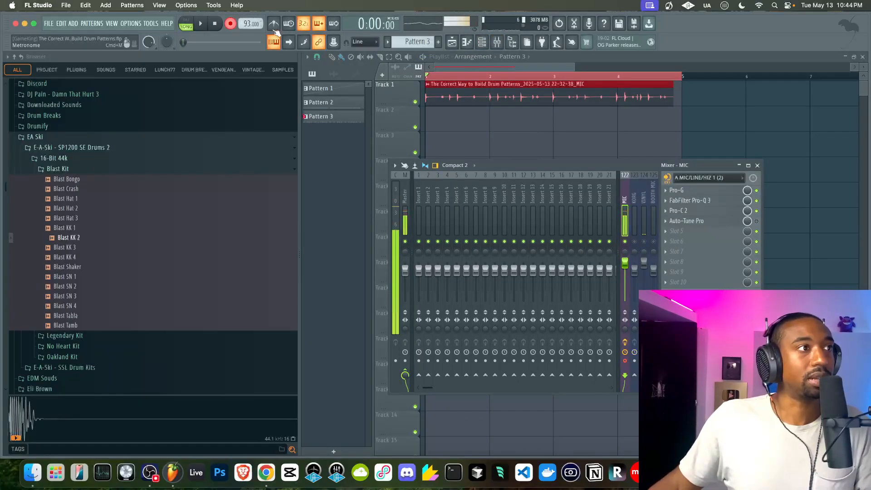
click(459, 119)
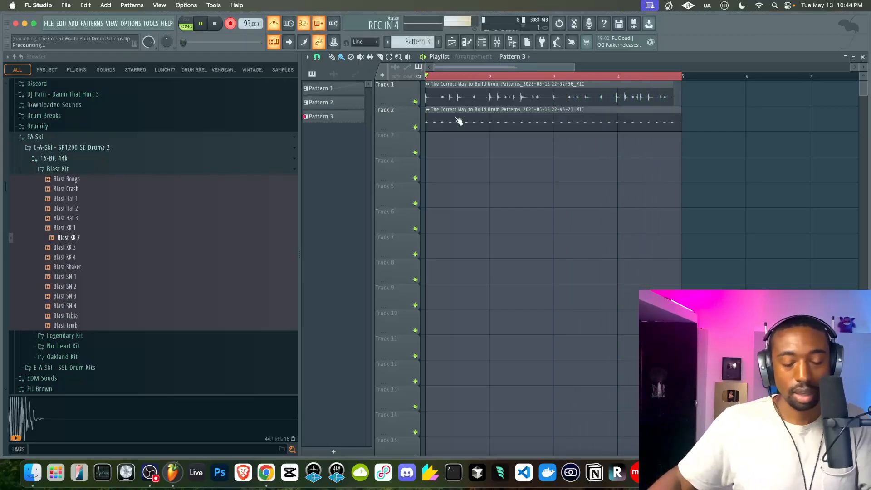
key(space)
- Open the new microphone clip on Track 2 and send its sample to Slicex for slicing
double_click(436, 119)
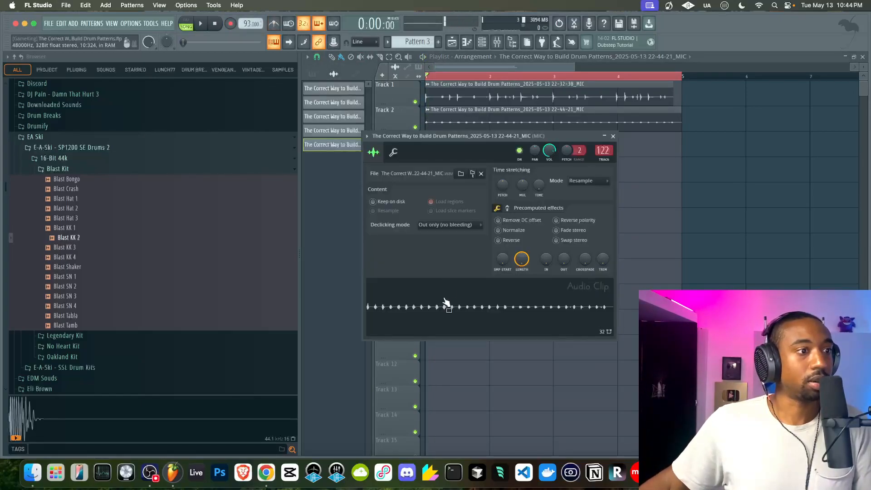
right_click(444, 299)
click(476, 406)
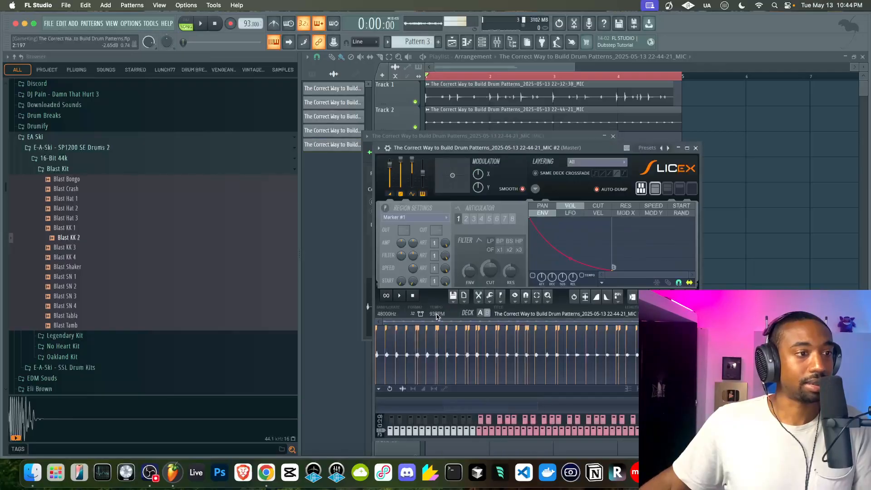
- Delete the duplicate slice markers at Marker #6 and Marker #8 in the Slicex waveform
scroll(417, 354, up, 5)
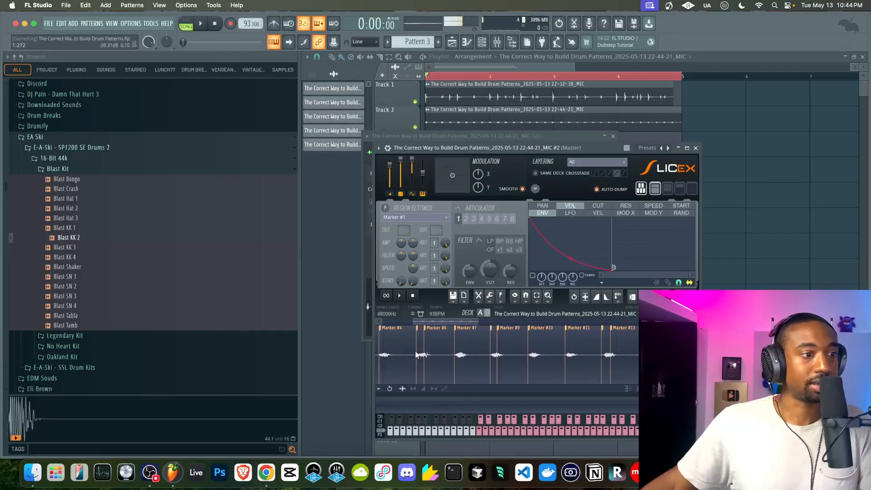
right_click(433, 334)
click(439, 340)
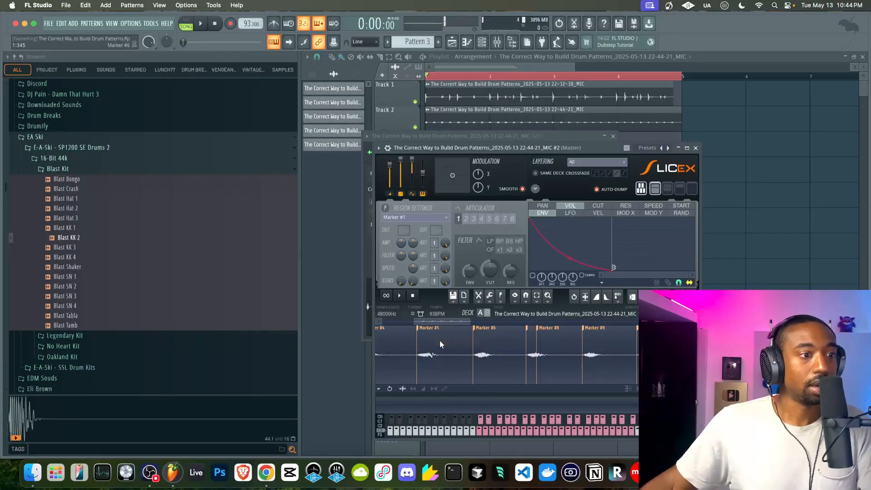
scroll(439, 340, down, 5)
scroll(430, 337, up, 5)
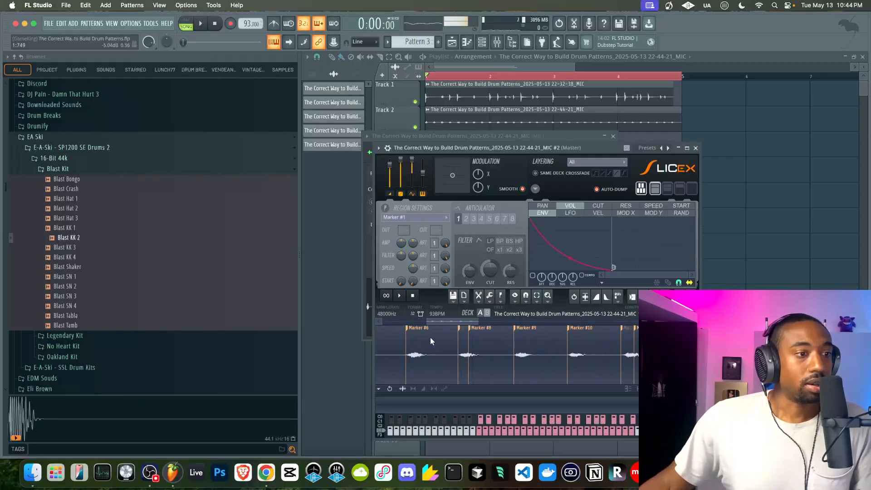
right_click(473, 336)
click(479, 342)
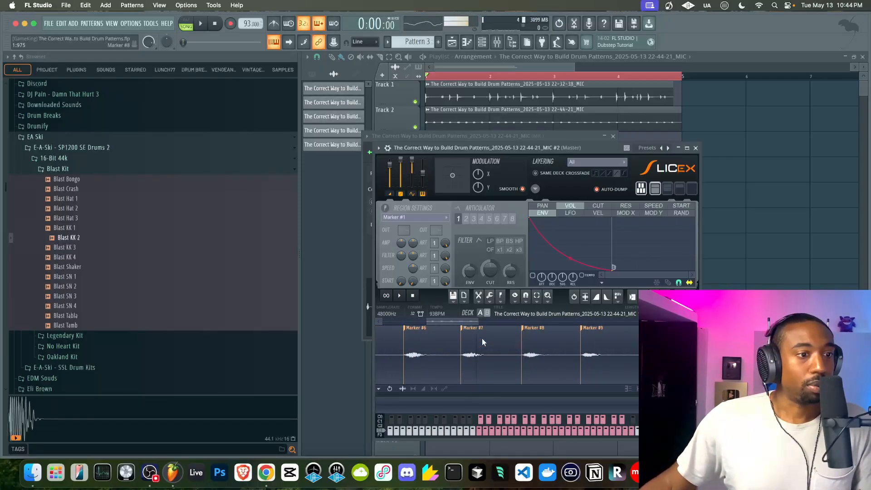
- Delete the duplicate slice markers around Markers #10 to #12 and the next one further along the Slicex waveform
scroll(482, 338, down, 3)
right_click(584, 336)
click(579, 341)
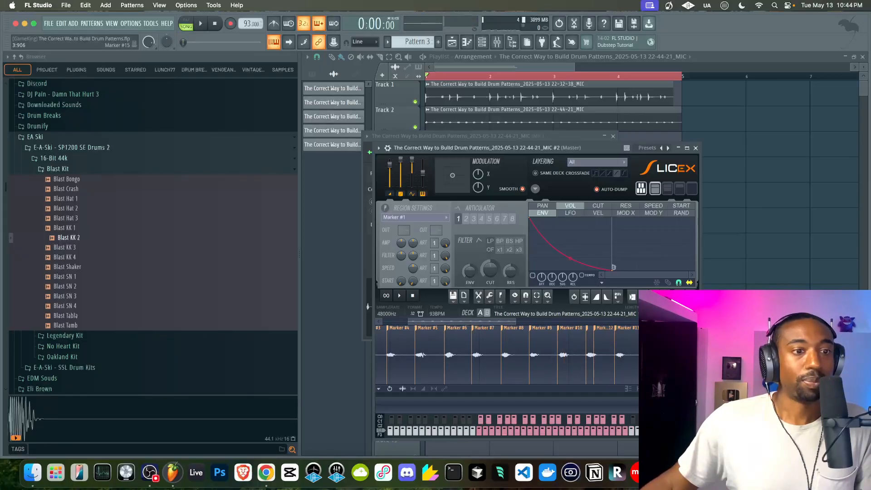
right_click(597, 334)
click(601, 340)
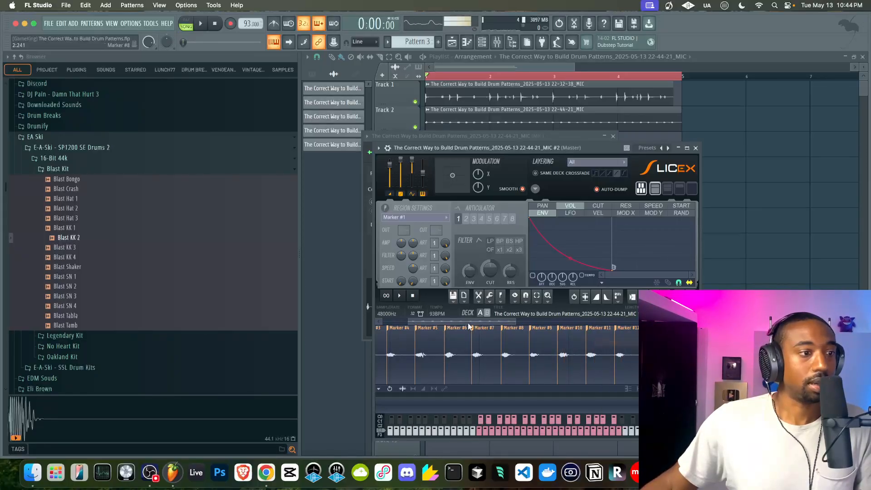
drag(417, 322, 492, 319)
right_click(459, 334)
click(464, 340)
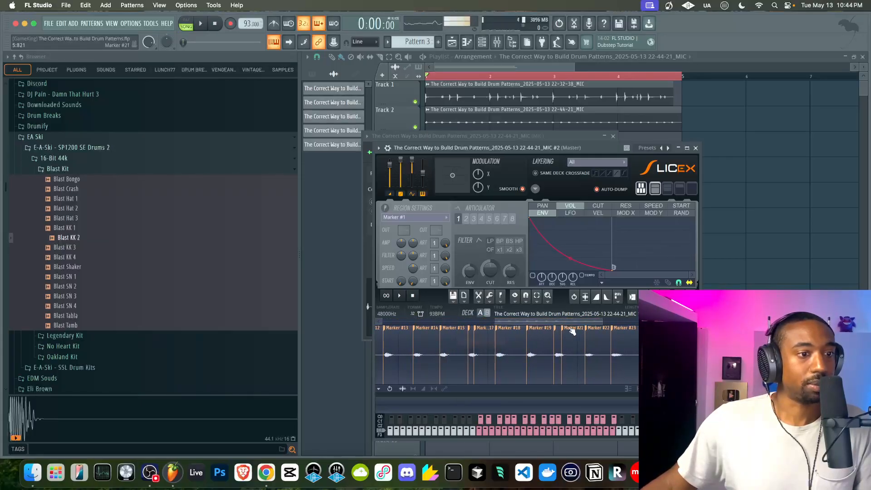
- Delete the duplicate slice markers at Marker #21 and Marker #17, plus another one further along the waveform
right_click(572, 330)
click(577, 340)
right_click(483, 333)
click(485, 339)
drag(514, 318, 609, 321)
right_click(523, 327)
click(536, 339)
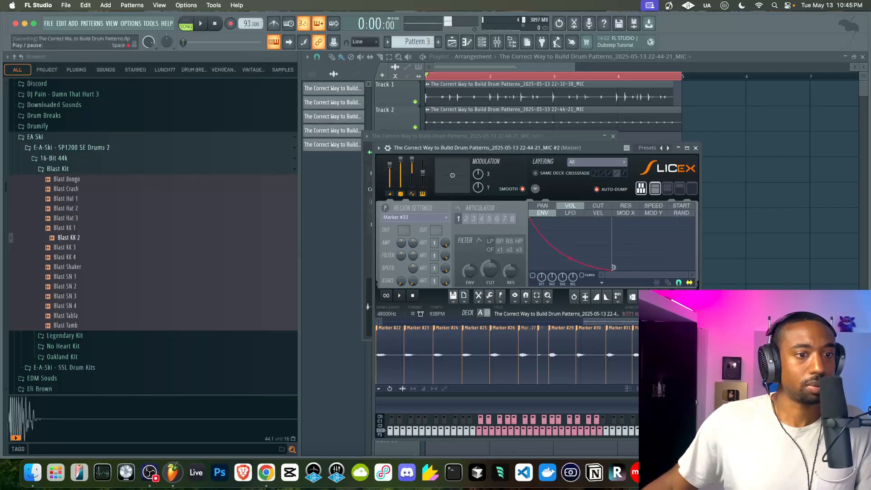
click(561, 327)
scroll(598, 344, down, 5)
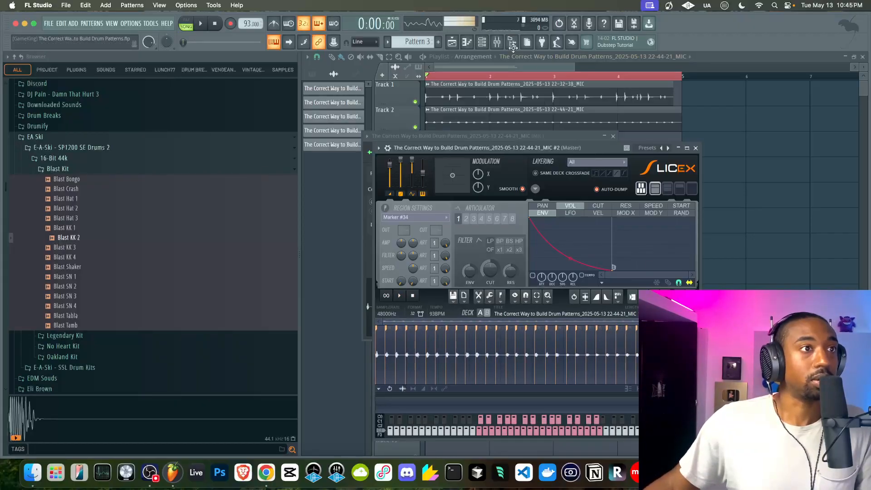
- Cut the slice notes of the new Slicex channel out of Pattern 3 and switch to a new empty pattern
click(482, 42)
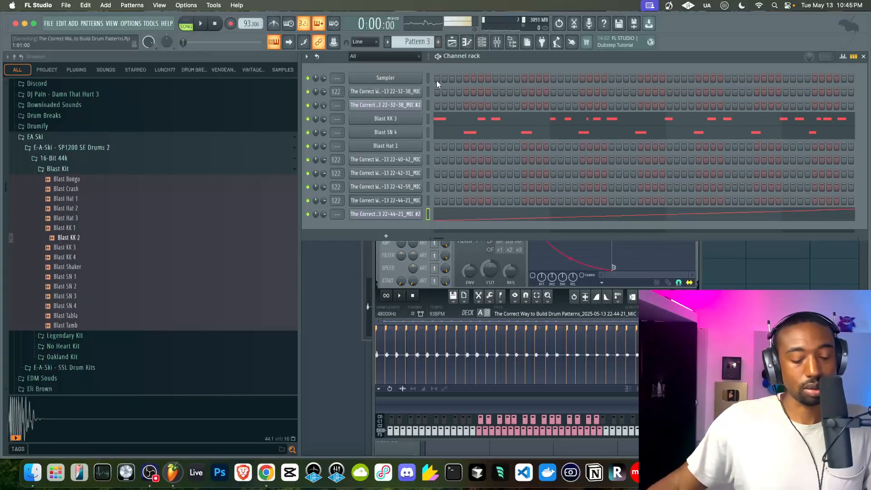
key(ctrl+x)
click(438, 43)
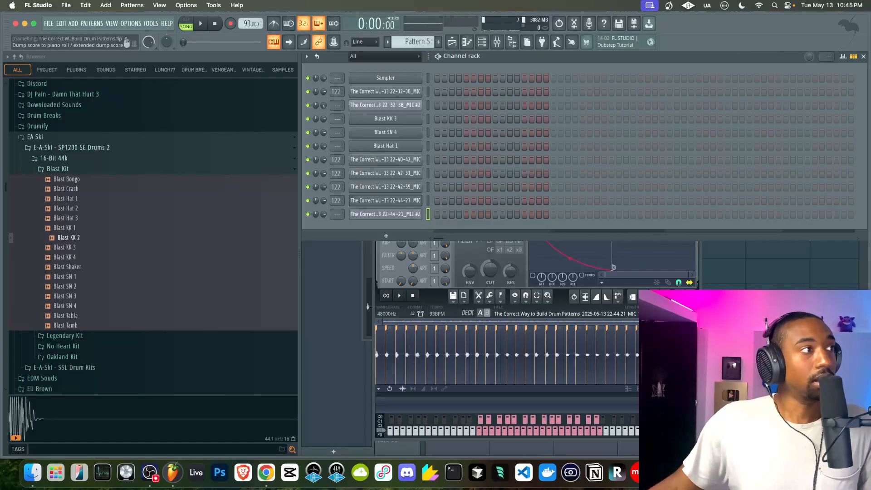
- Dump the Slicex slices into the empty pattern's piano roll and play them back in pattern mode
click(643, 297)
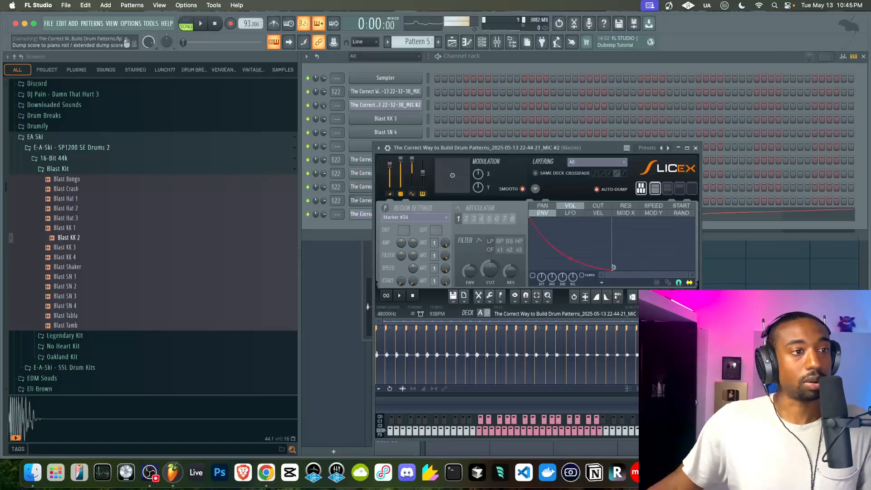
click(695, 148)
click(562, 208)
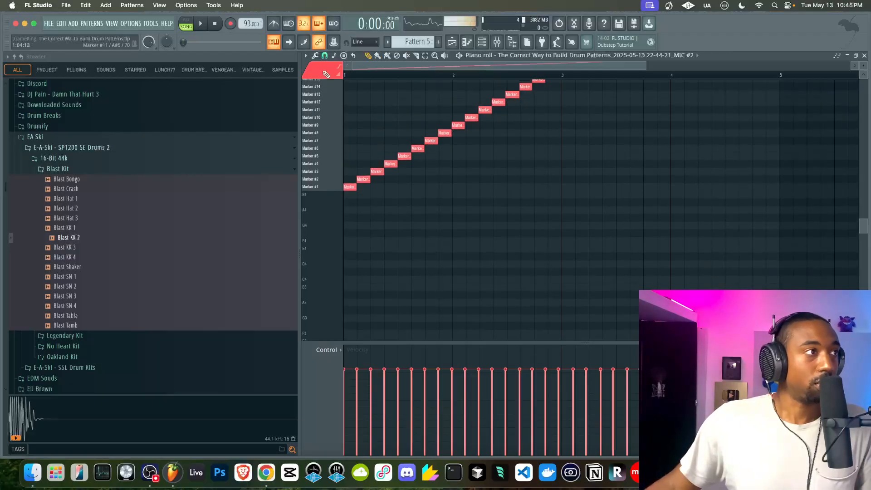
click(186, 25)
key(space)
scroll(379, 158, up, 6)
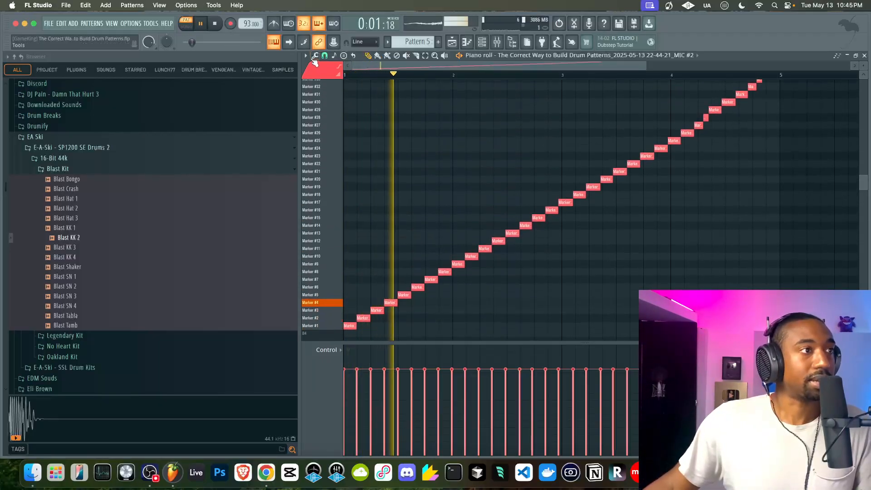
key(space)
- Save the slice score as "West Coast Hi Hat 93BPM" in the Busy Works Beats folder
click(315, 56)
mouse_move(334, 74)
click(404, 84)
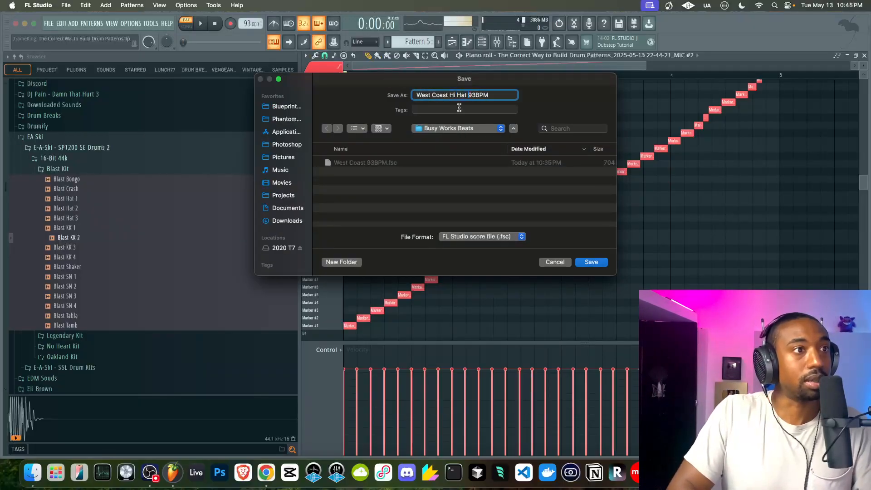
key(Return)
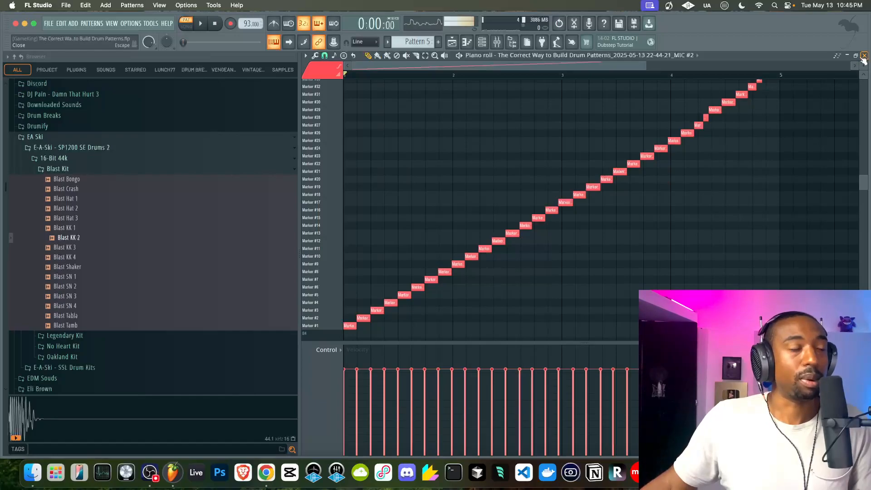
- Show the saved West Coast Hi Hat 93BPM.fsc in Finder and copy the file
click(311, 57)
mouse_move(336, 79)
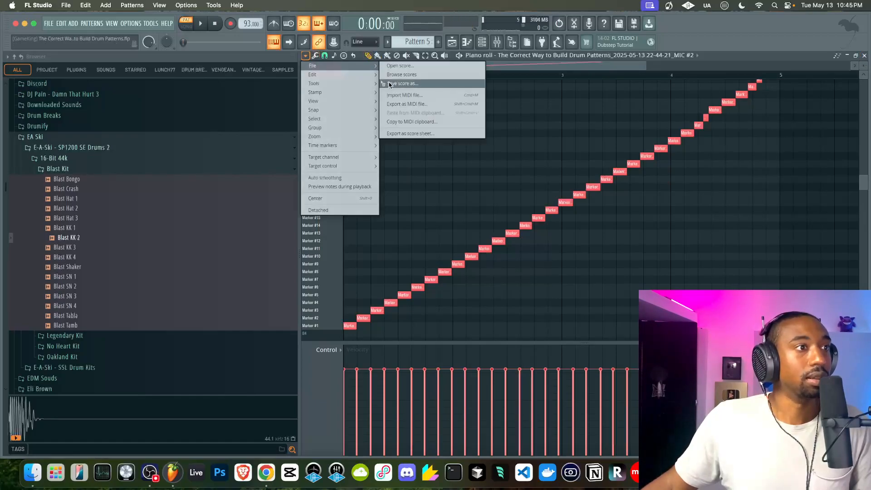
click(391, 86)
right_click(379, 164)
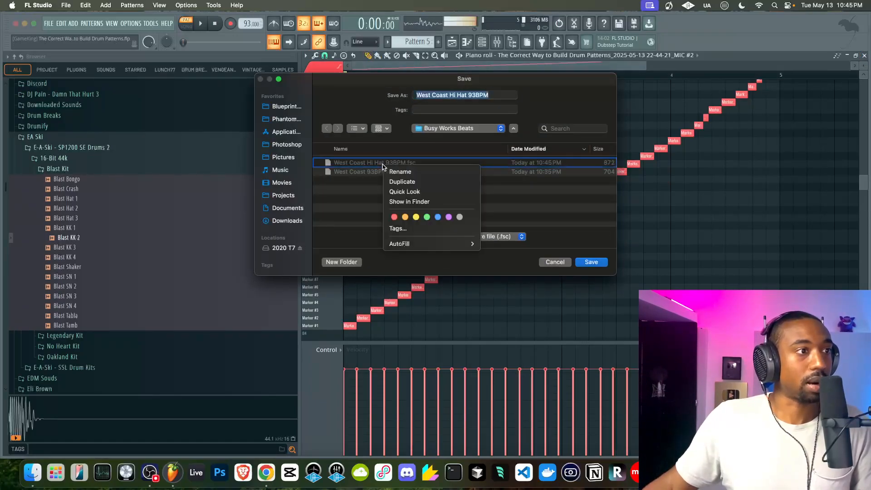
click(410, 201)
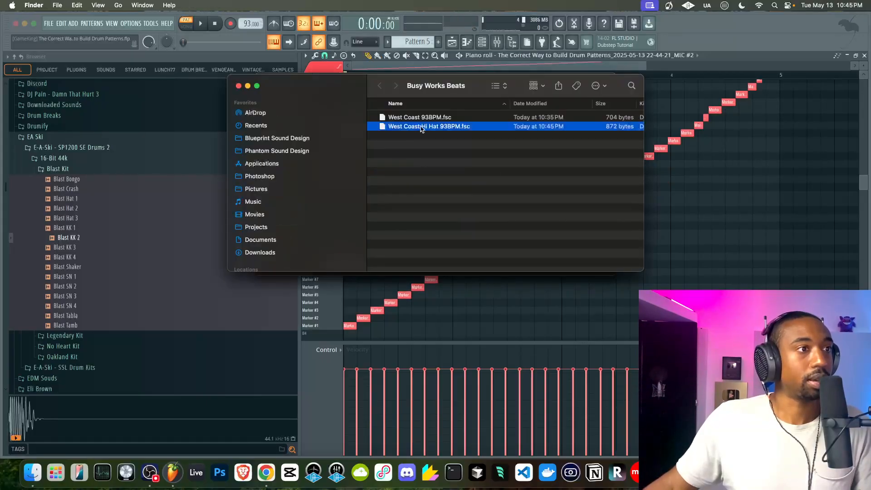
right_click(421, 129)
click(439, 235)
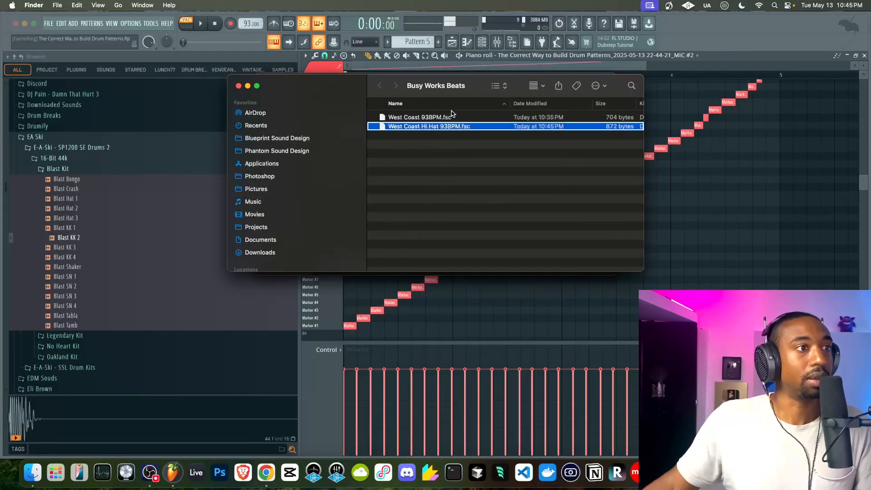
right_click(433, 85)
click(487, 205)
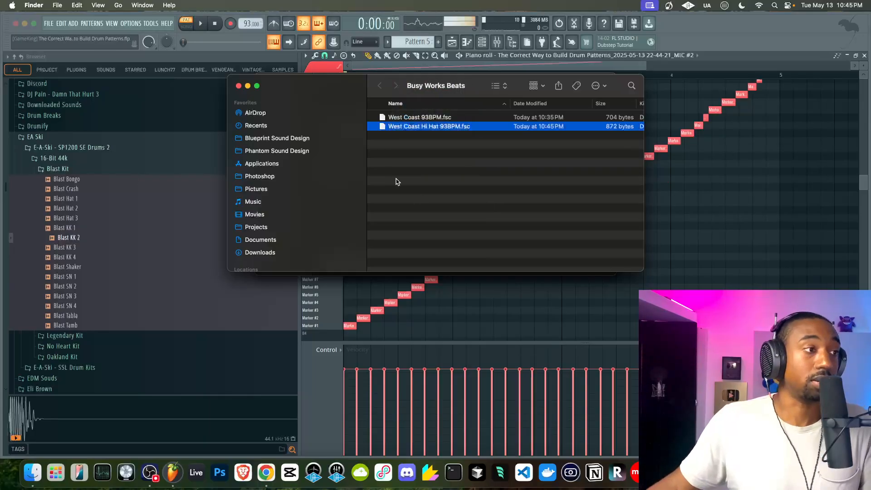
- Show the FL Studio 2024 package contents in Applications and browse through Contents, Resources, FL and Data to Patches
click(262, 163)
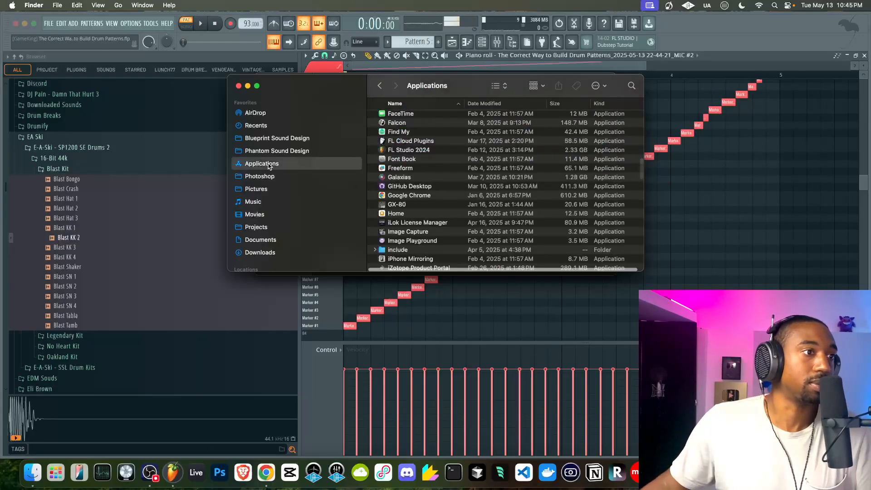
right_click(407, 151)
click(427, 167)
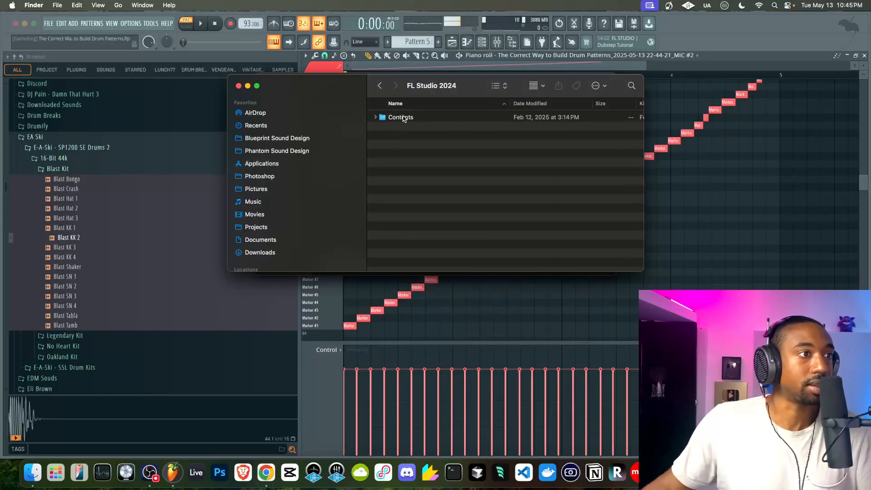
double_click(399, 117)
double_click(402, 162)
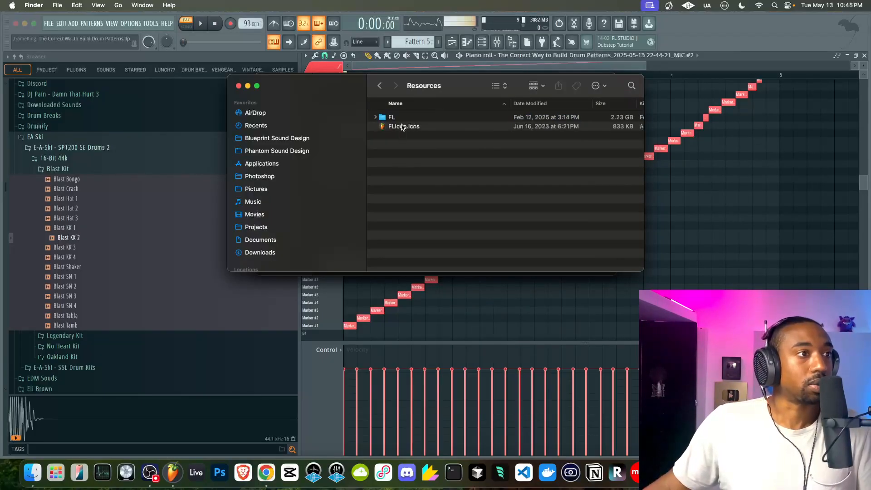
double_click(401, 118)
double_click(395, 136)
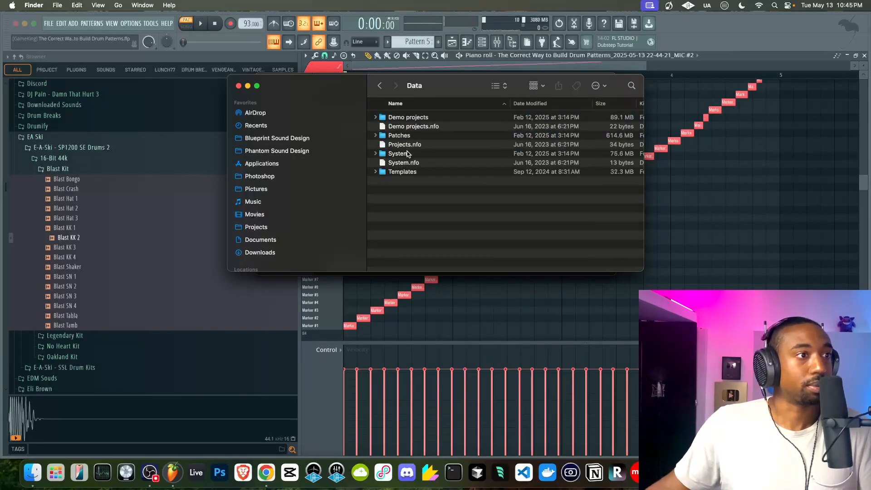
double_click(399, 135)
- Paste West Coast Hi Hat 93BPM.fsc into the package's Busy Works Beats folder, then close Finder and cancel the open save dialog
double_click(403, 209)
click(418, 129)
double_click(418, 129)
right_click(425, 152)
click(447, 167)
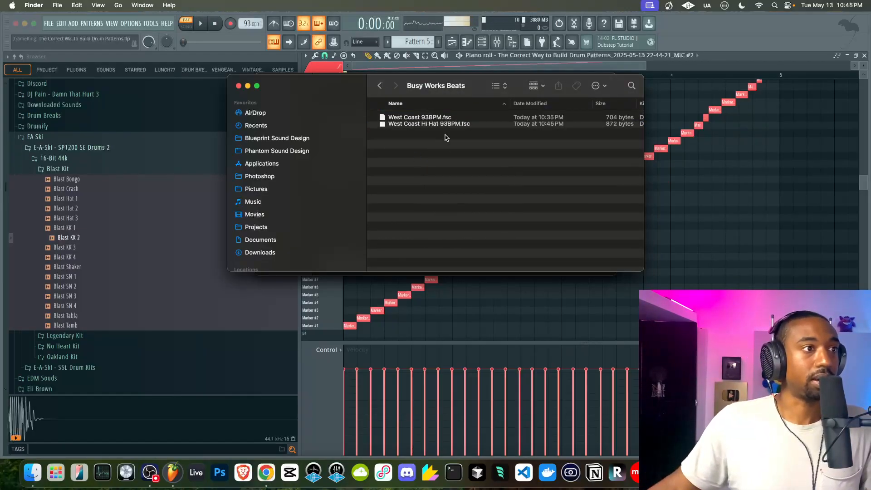
click(239, 86)
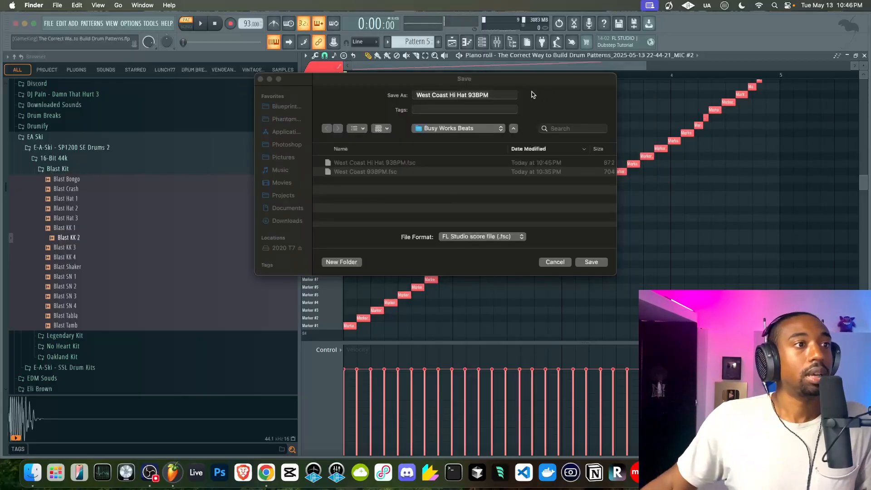
click(554, 261)
- Switch back to Pattern 3 in the channel rack and select the Blast Hat 1 channel
click(481, 41)
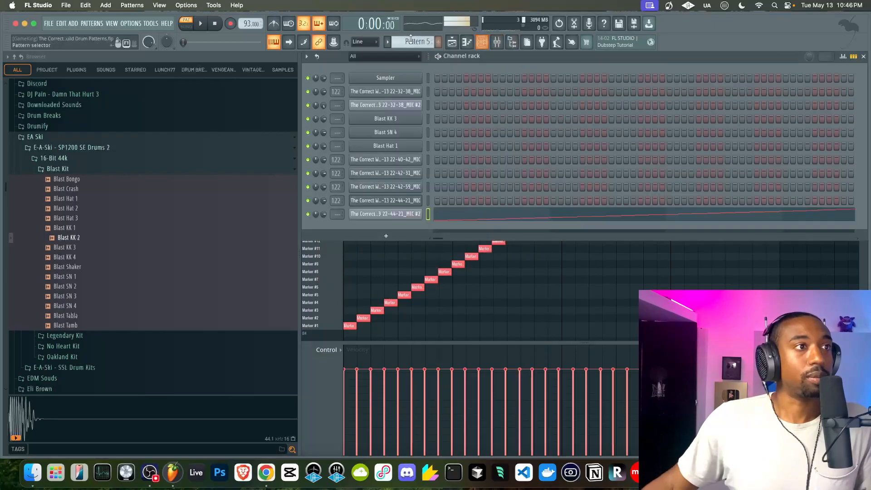
key(minus)
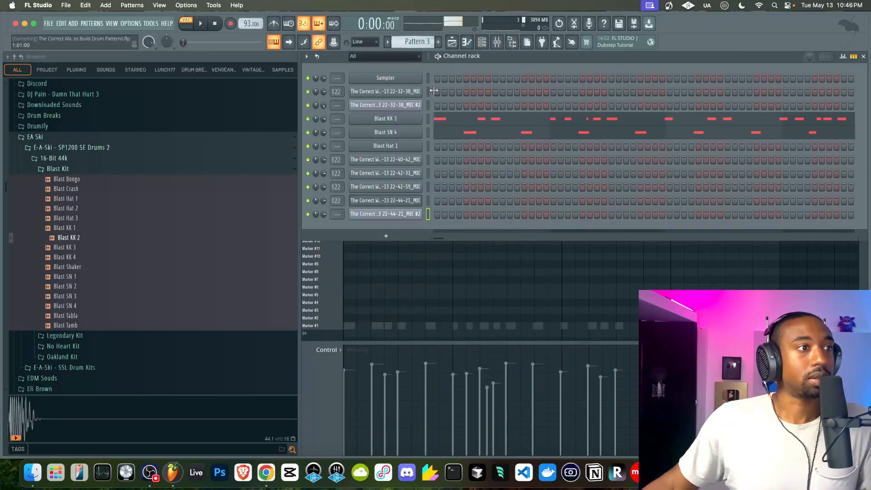
click(427, 145)
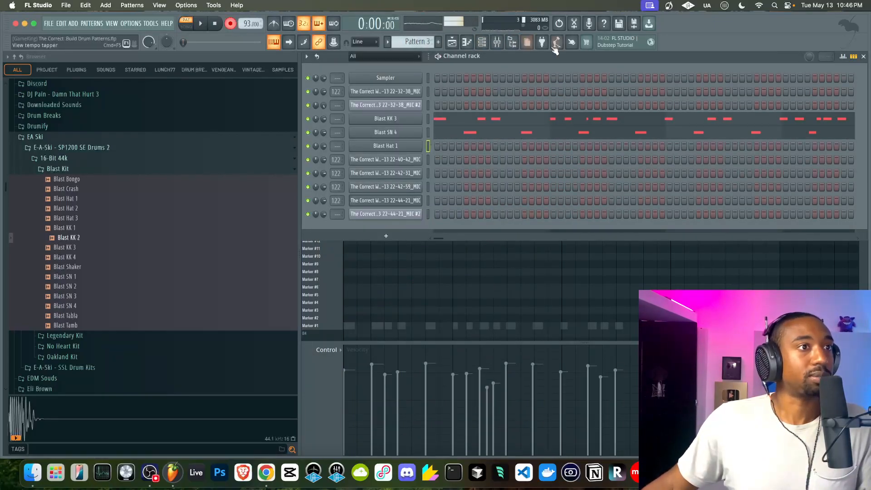
- Mute playlist Tracks 1 and 2 and record a live hi-hat rhythm into Blast Hat 1 over Pattern 3
click(452, 41)
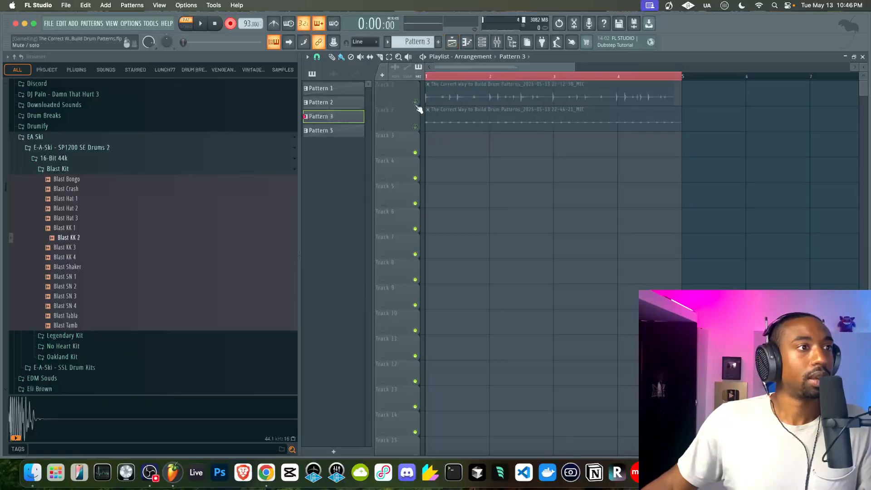
click(482, 42)
key(space)
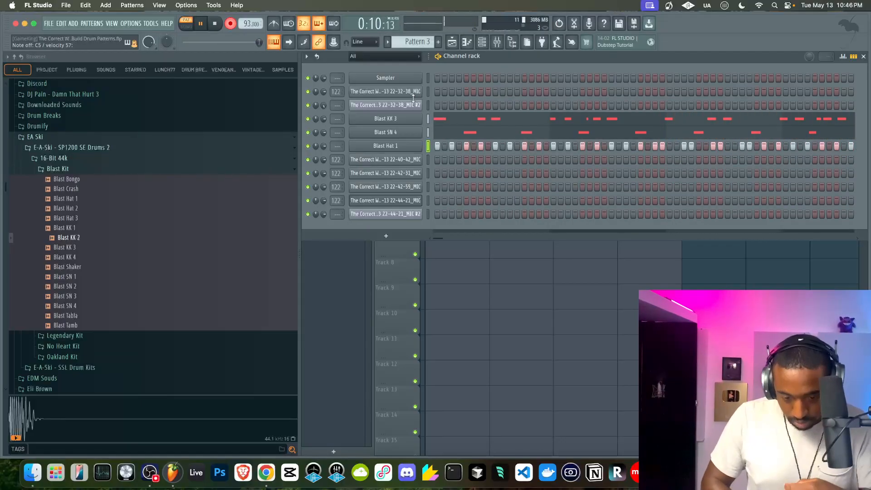
key(space)
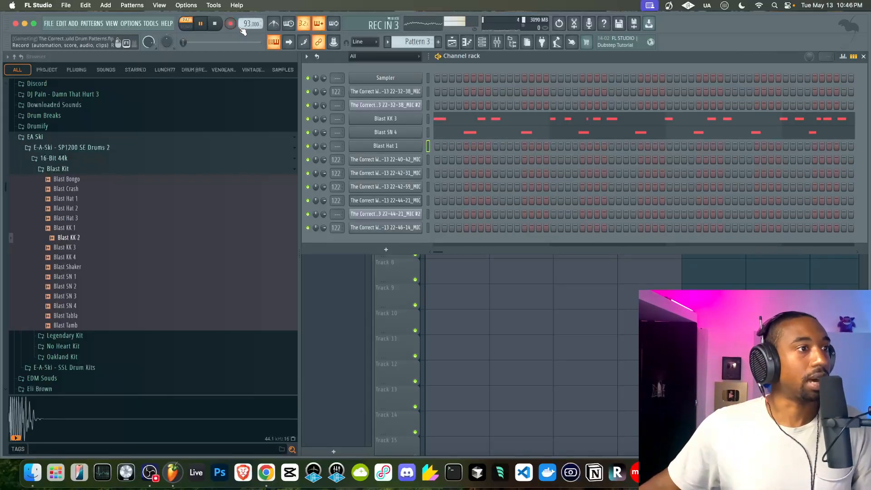
- Open the recorded Blast Hat 1 notes in the piano roll and hide the browser to show all four bars
right_click(420, 146)
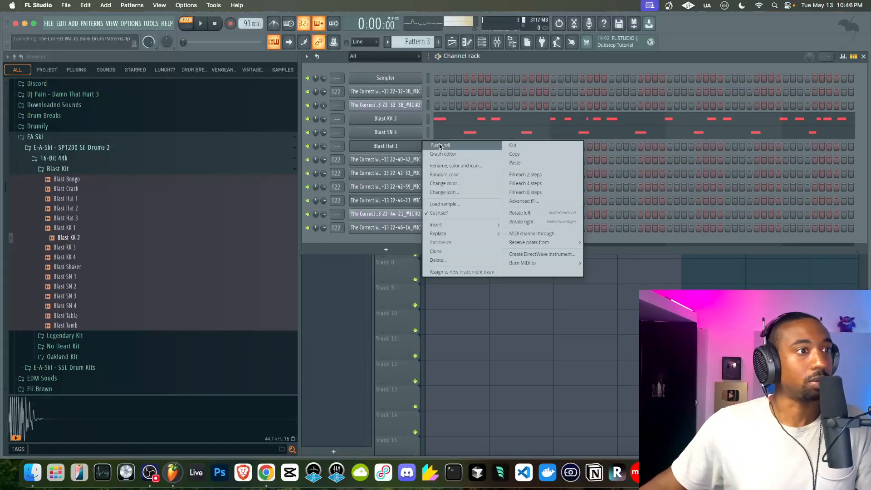
click(439, 145)
scroll(417, 199, down, 5)
scroll(389, 190, up, 5)
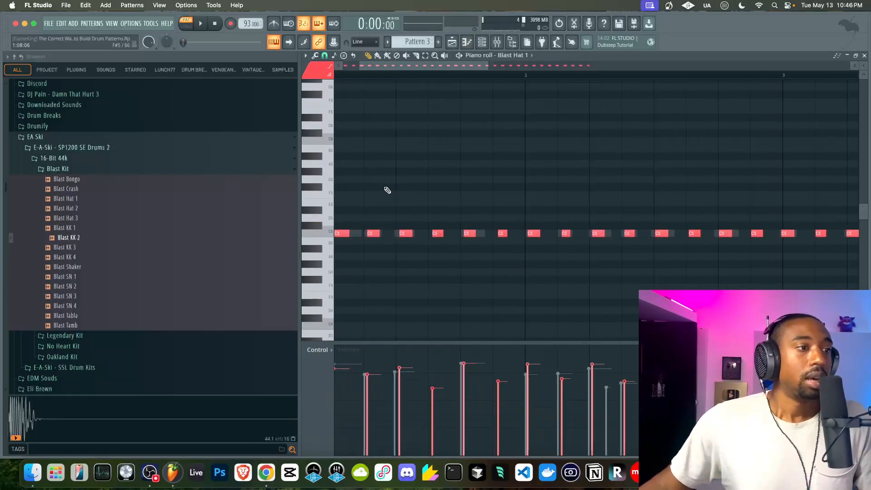
scroll(442, 136, down, 5)
click(506, 45)
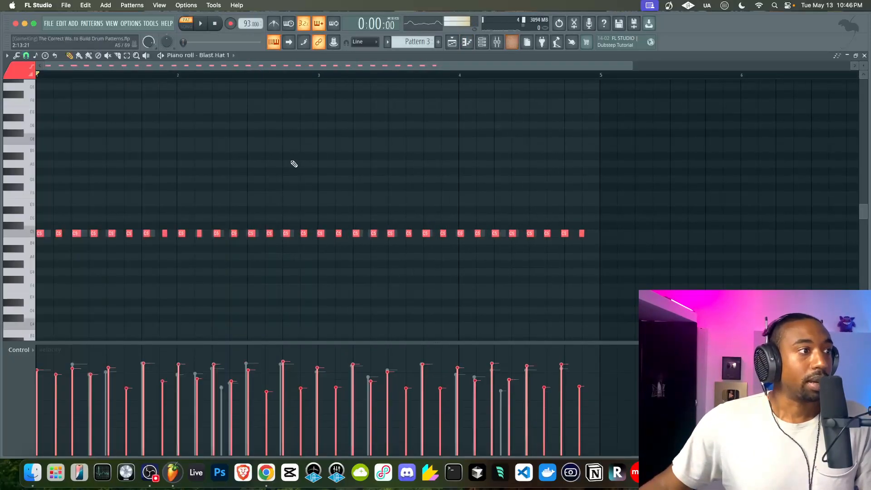
- Load the West Coast Hi Hat 93BPM.fsc groove template into the quantizer for the Blast Hat 1 notes
key(alt+q)
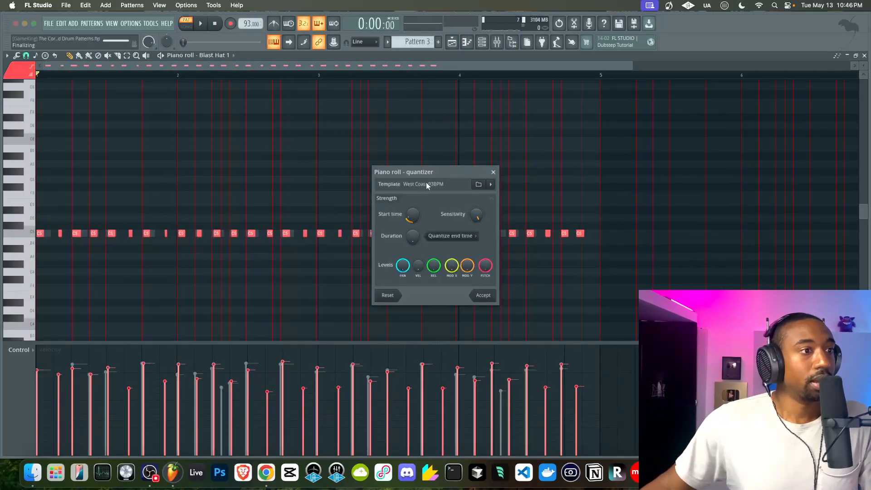
click(478, 186)
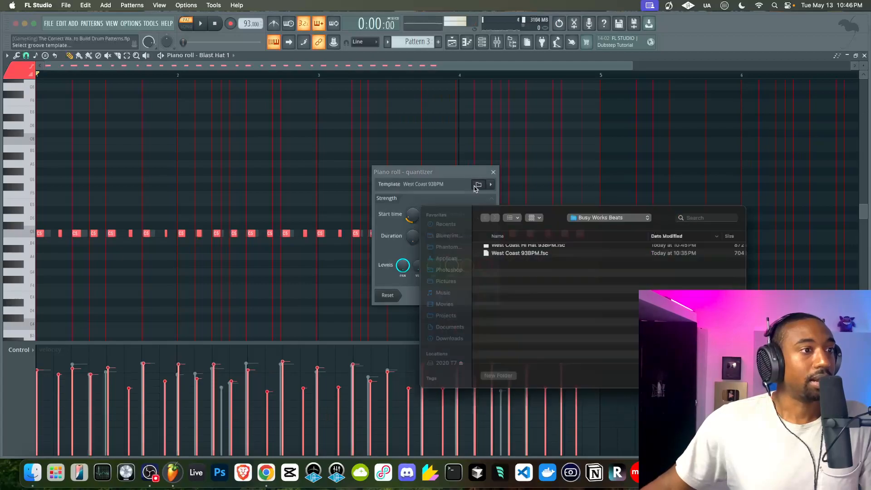
click(519, 245)
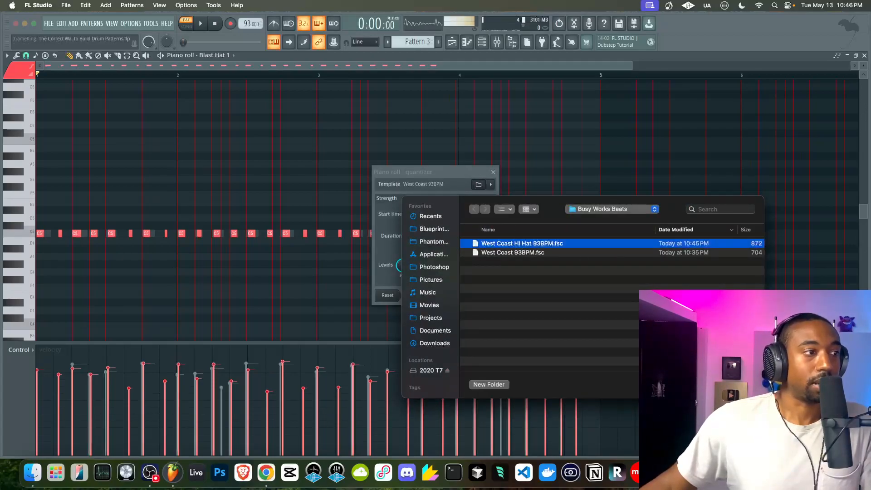
key(Return)
- Raise the quantizer's start time strength to full, audition the hi-hats and accept the quantization
mouse_move(411, 216)
mouse_down()
mouse_move(411, 180)
mouse_move(412, 254)
mouse_move(411, 216)
mouse_up()
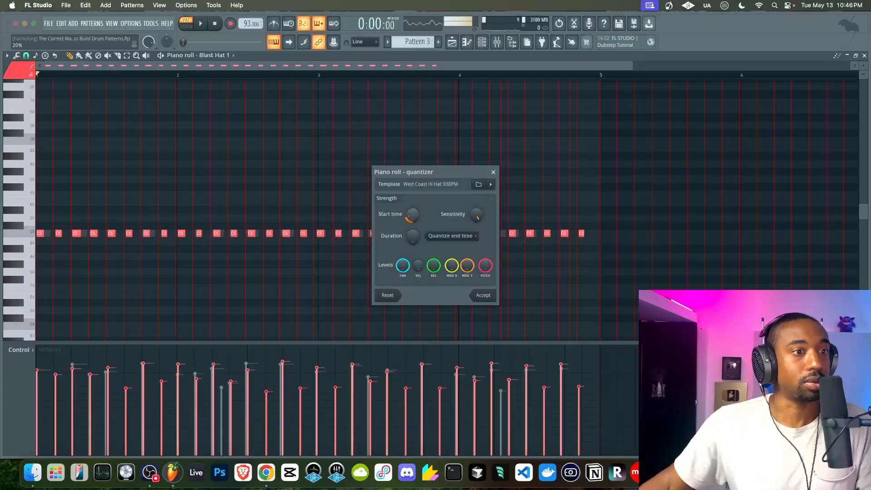
mouse_move(411, 214)
mouse_down()
mouse_move(411, 231)
mouse_move(412, 196)
mouse_up()
key(space)
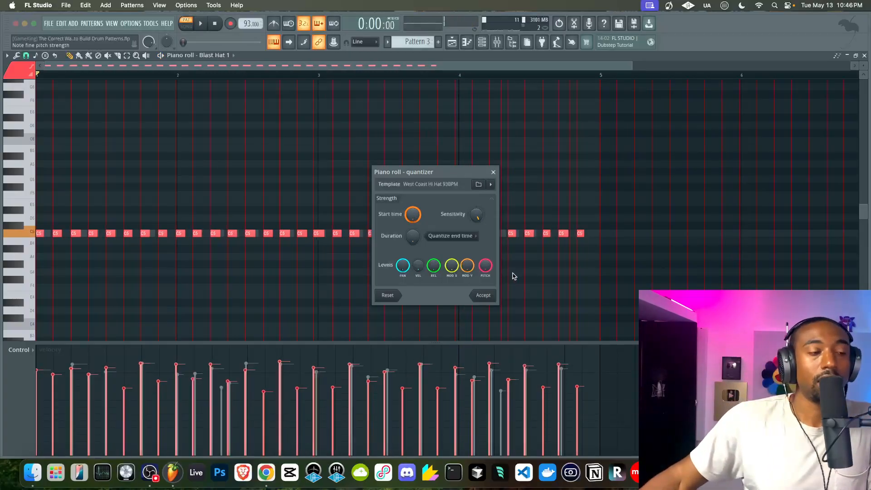
click(481, 295)
- Try adjusting the fine time shift of the Blast Hat 1 channel while Pattern 3 plays
click(482, 42)
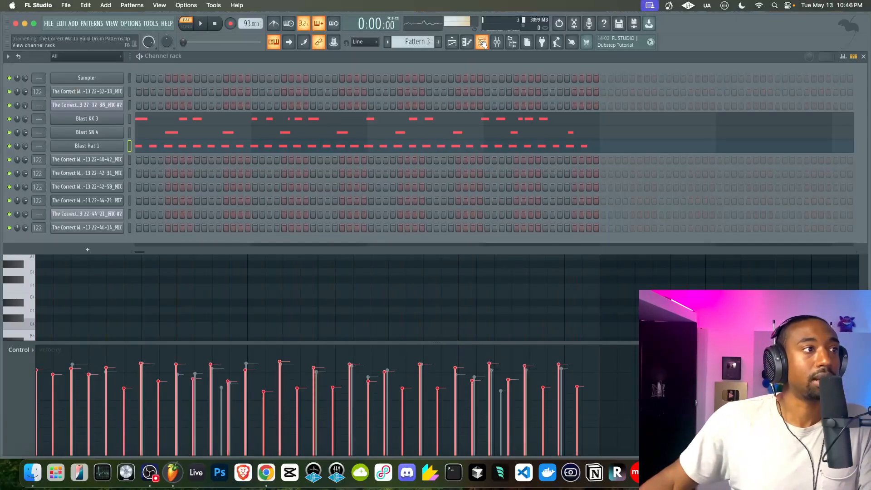
click(116, 145)
click(69, 105)
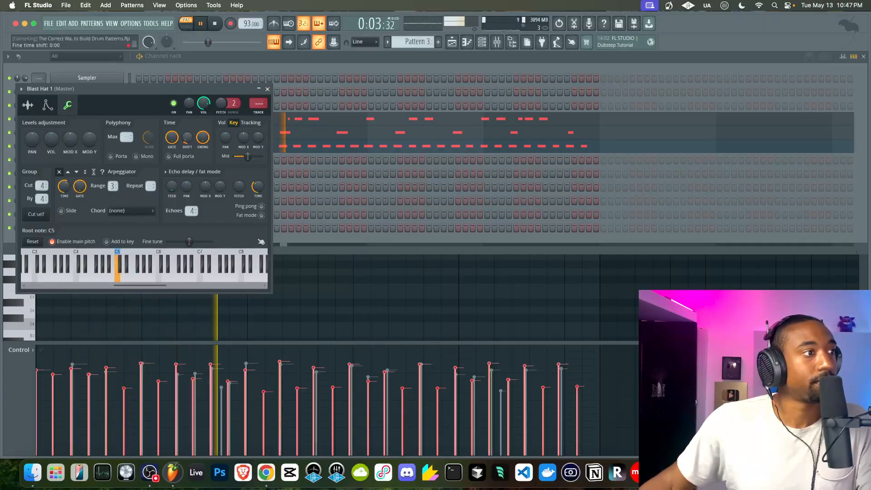
click(267, 89)
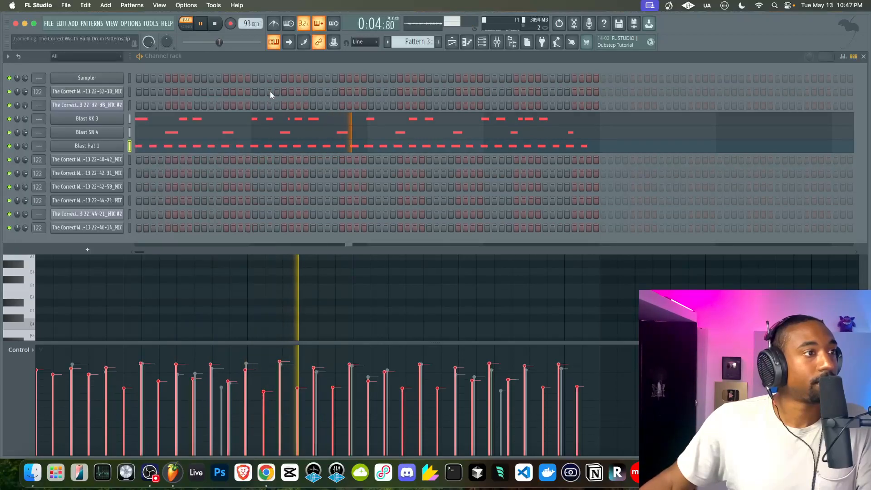
click(108, 146)
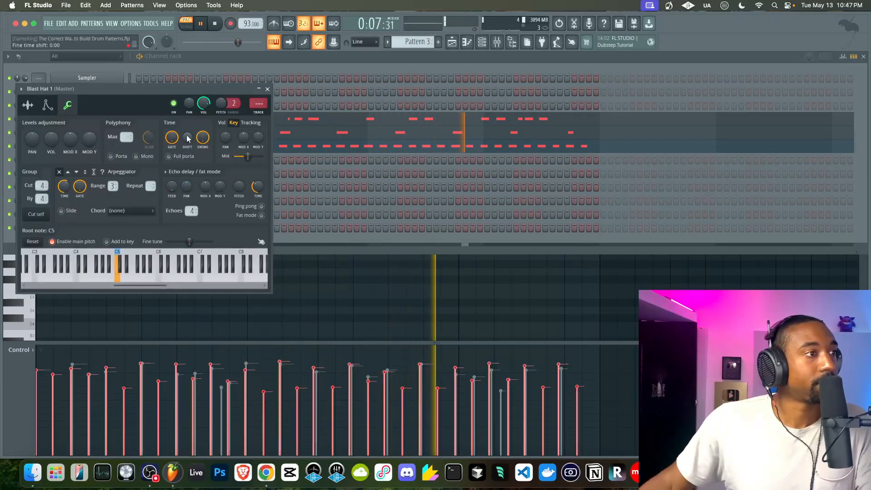
click(268, 89)
click(113, 144)
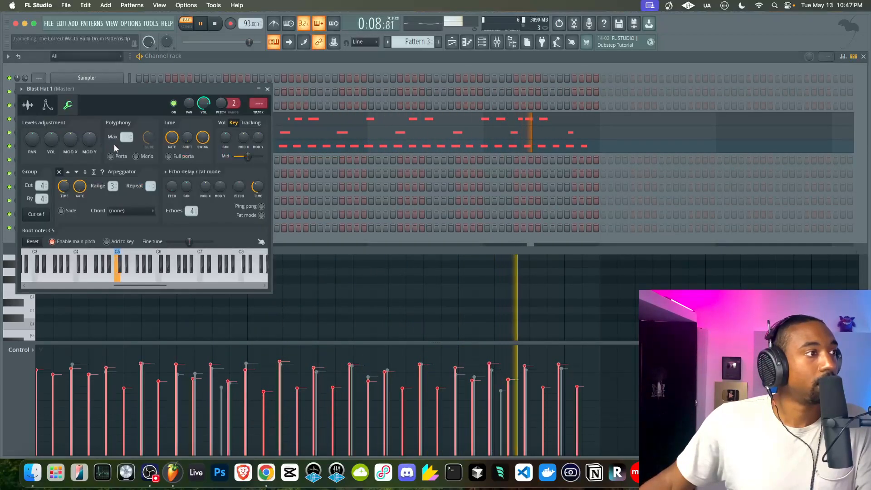
click(267, 89)
key(space)
- Undo the fine time shift tweaks and the quantization of the Blast Hat 1 notes
click(232, 148)
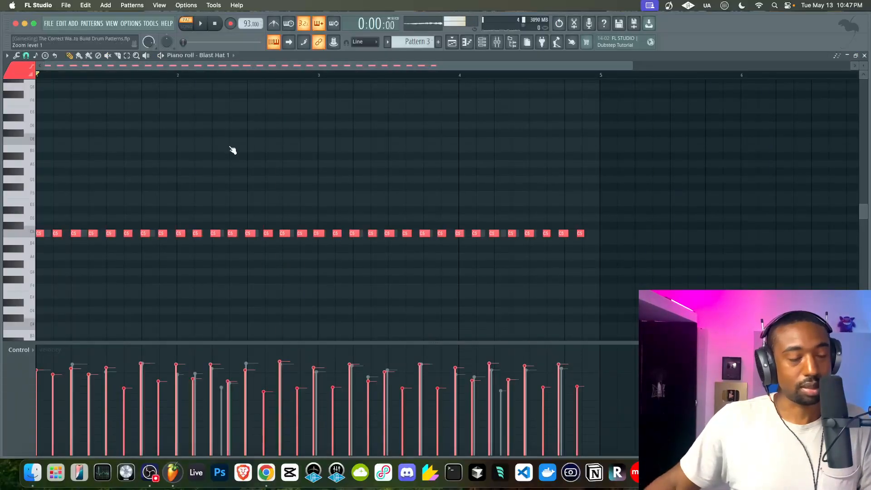
key(alt+q)
click(492, 173)
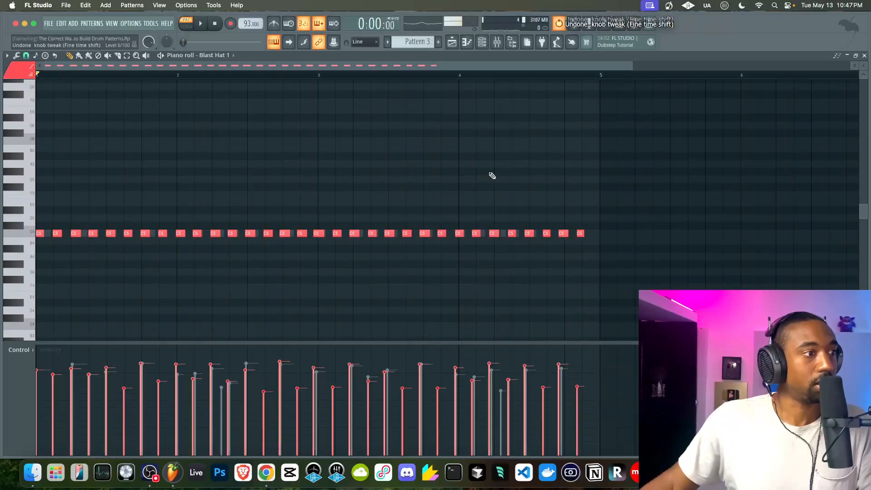
key(super+z)
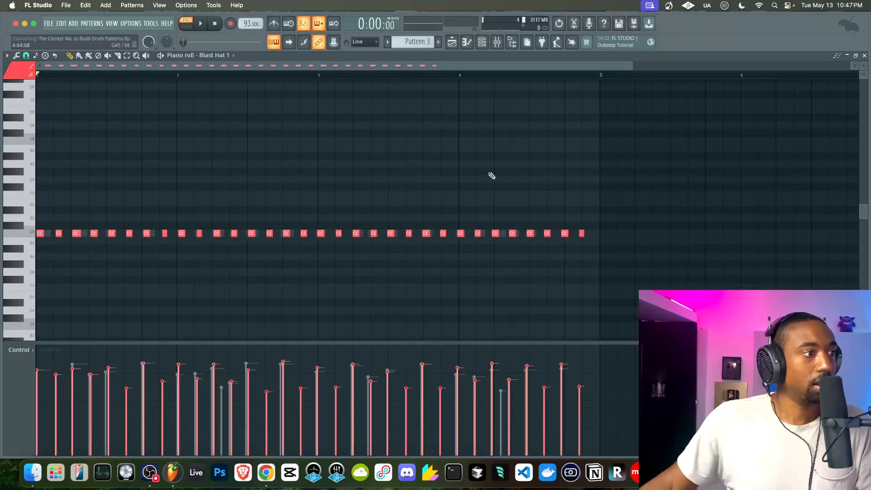
- Quantize the Blast Hat 1 notes with the West Coast Hi Hat 93BPM template at 38% start time strength while auditioning them
key(alt+q)
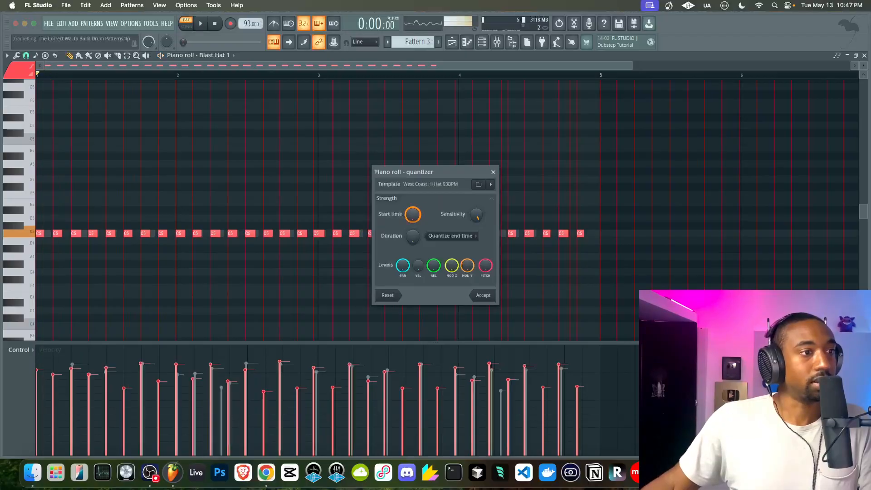
key(space)
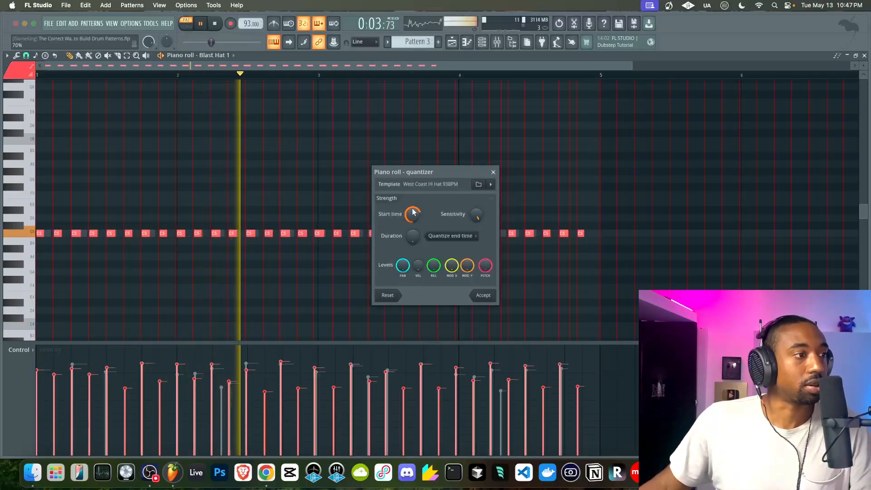
drag(410, 211, 411, 218)
drag(429, 172, 666, 146)
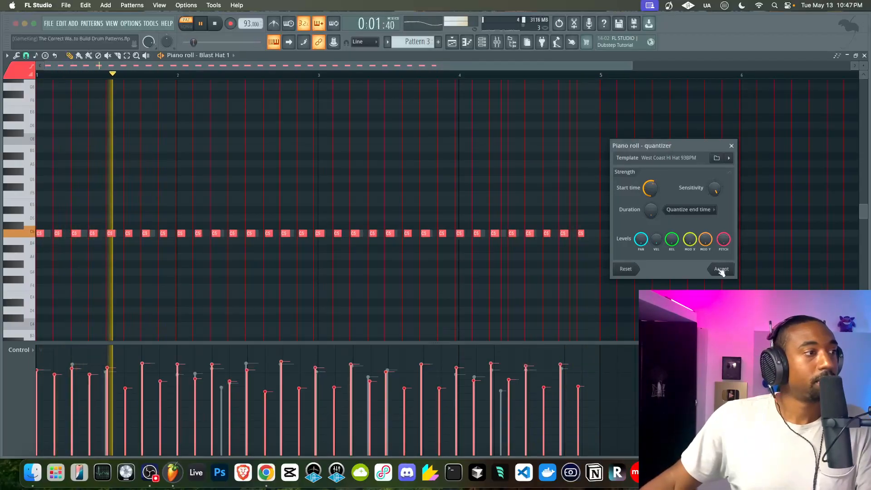
drag(652, 185, 656, 192)
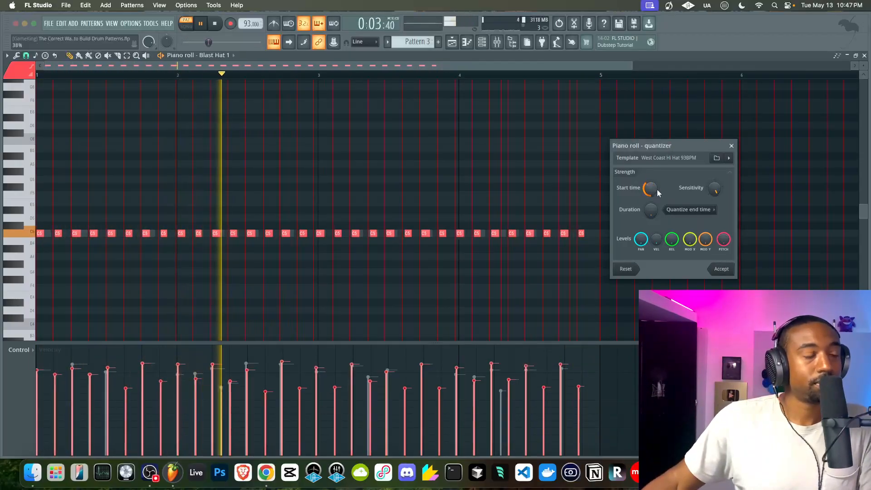
click(722, 270)
- Close the piano roll and compare the recorded takes on playlist Tracks 1 and 2, leaving both tracks muted
click(864, 55)
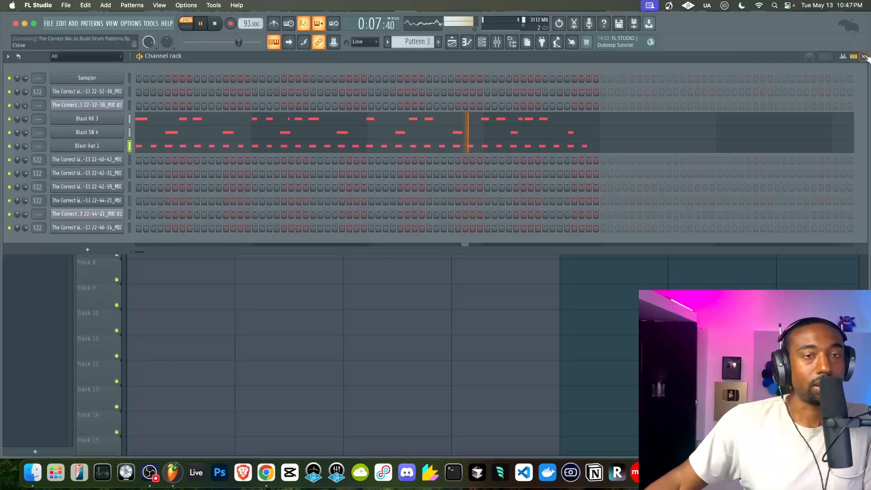
key(F6)
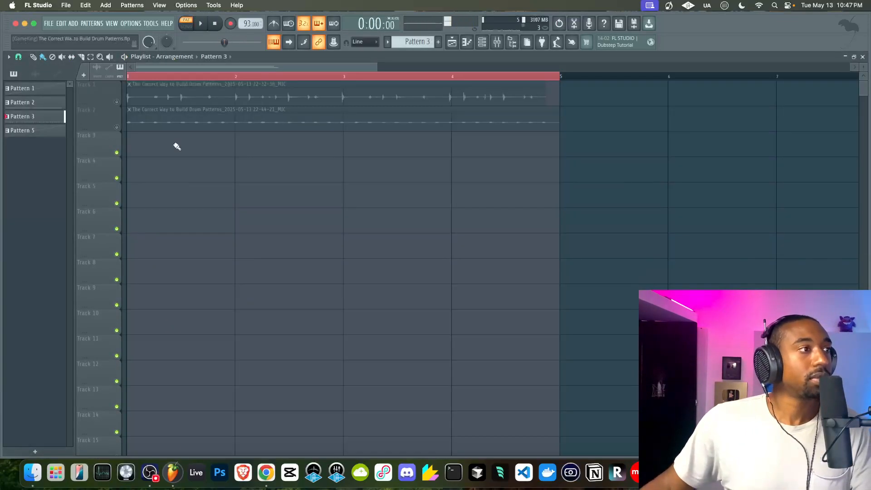
right_click(117, 128)
click(186, 24)
right_click(117, 127)
click(116, 101)
click(117, 127)
- Place a Pattern 3 clip at bar 1 of playlist Track 3 and play the arrangement in song mode
click(481, 42)
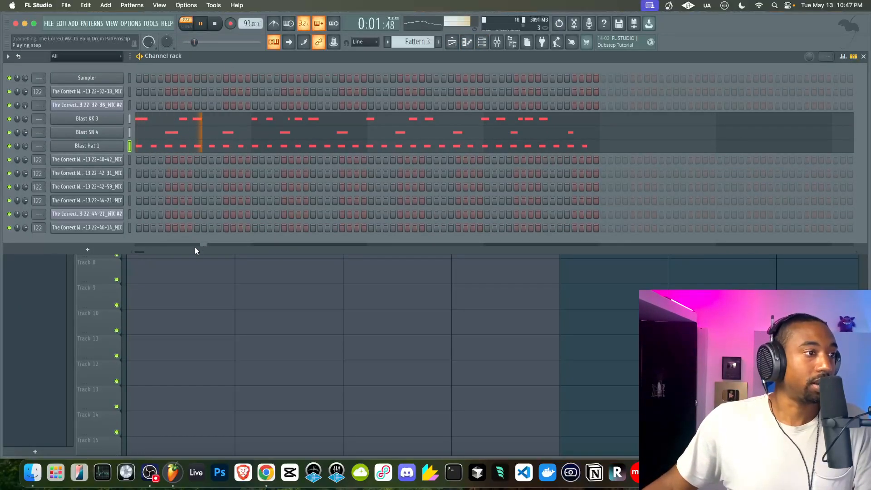
right_click(210, 282)
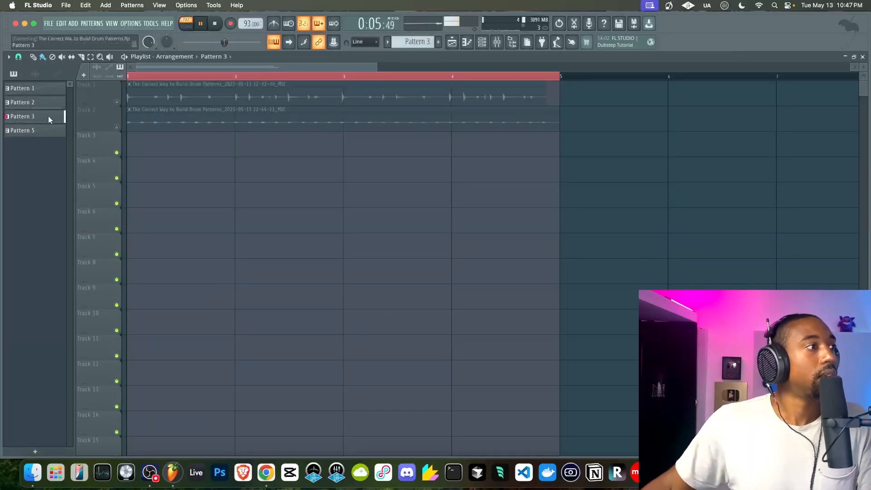
drag(125, 156, 144, 149)
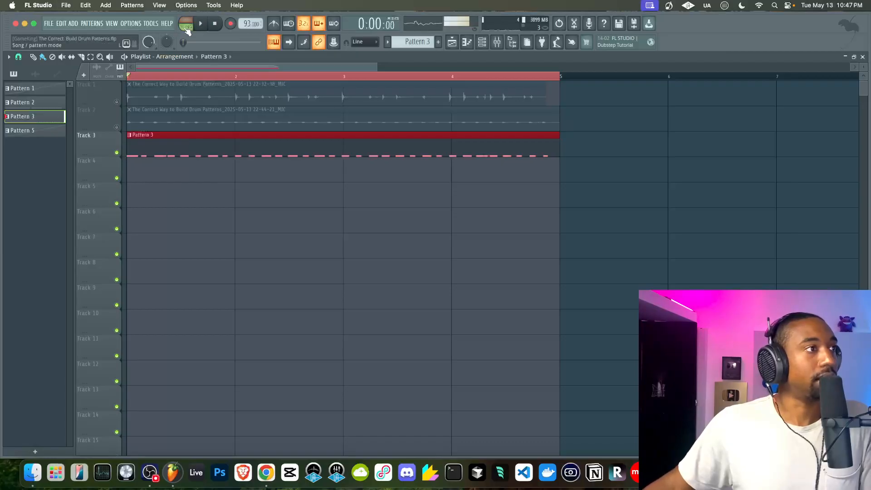
key(space)
- Add a FLEX instrument channel to the channel rack
click(481, 42)
click(103, 249)
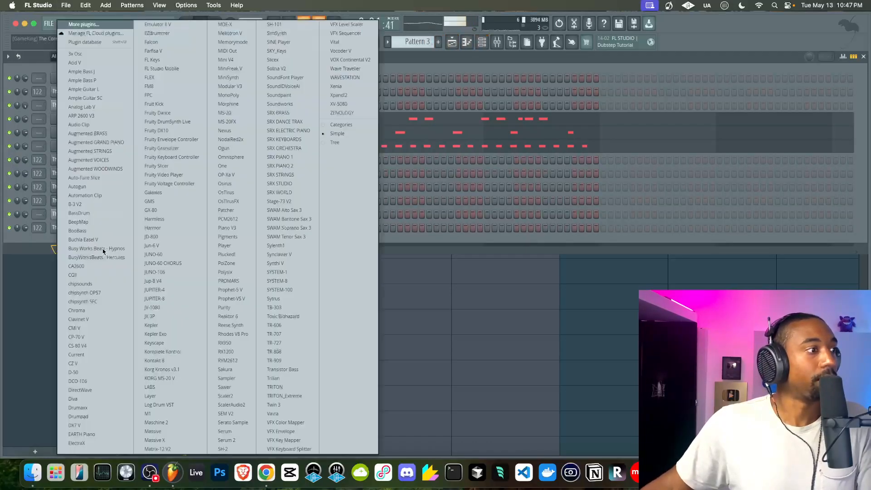
click(170, 77)
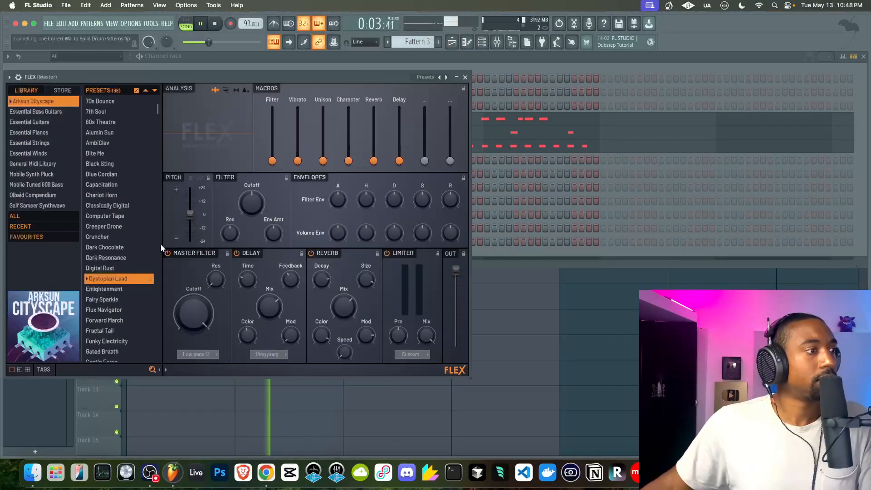
- Load the 5String NewRock Dynamic preset from Essential Bass Guitars in FLEX, switch off its reverb and close the plugin window
click(45, 131)
click(46, 112)
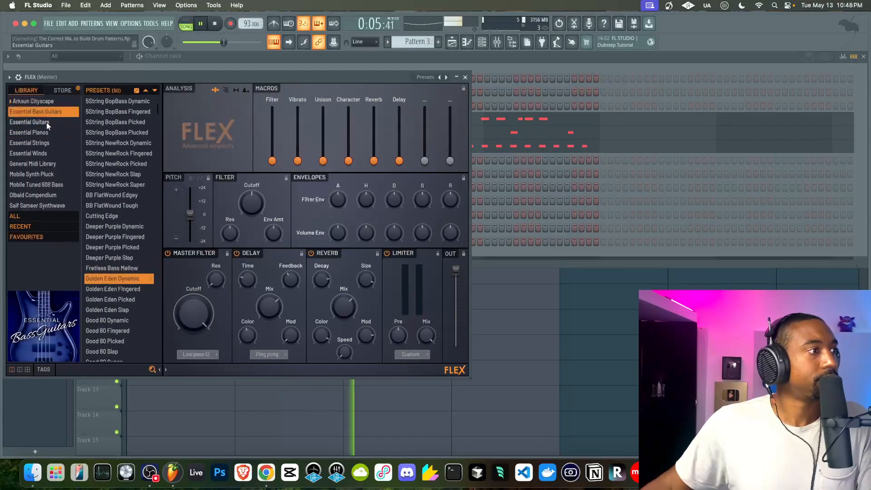
click(46, 122)
click(51, 113)
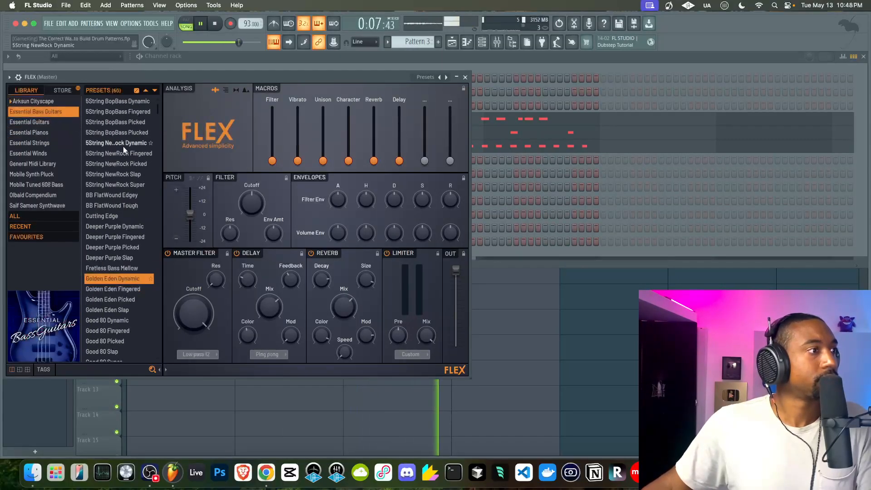
click(153, 143)
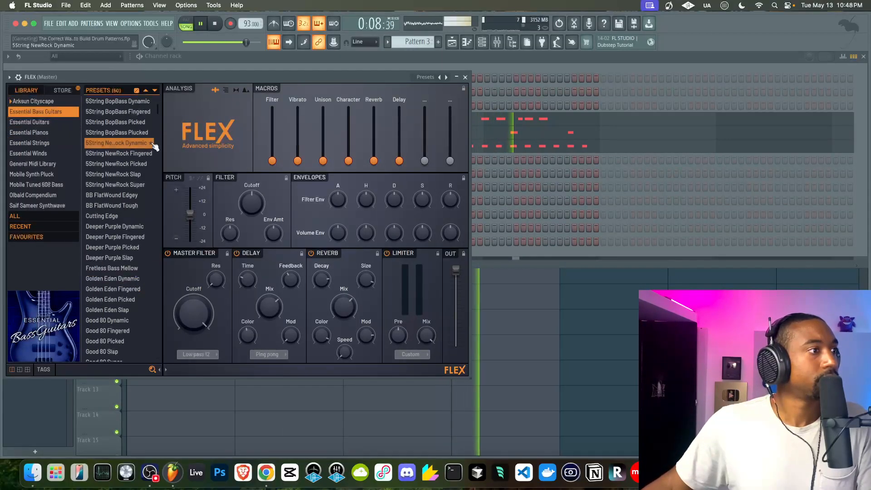
click(319, 255)
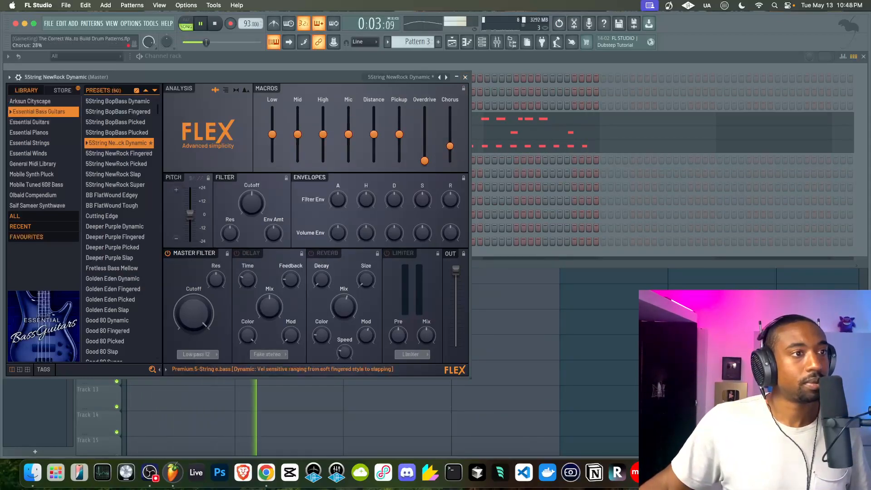
click(465, 77)
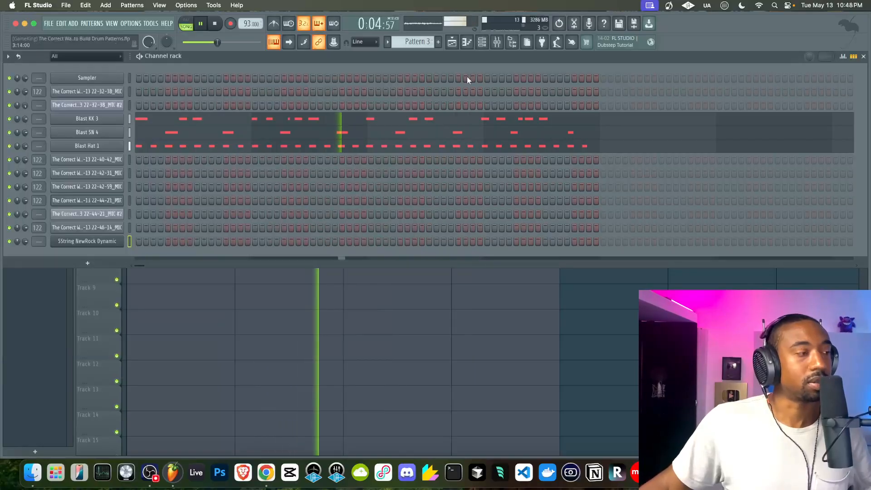
- Audition the 5String NewRock Dynamic bass live over the looping arrangement and check the mixer
click(496, 42)
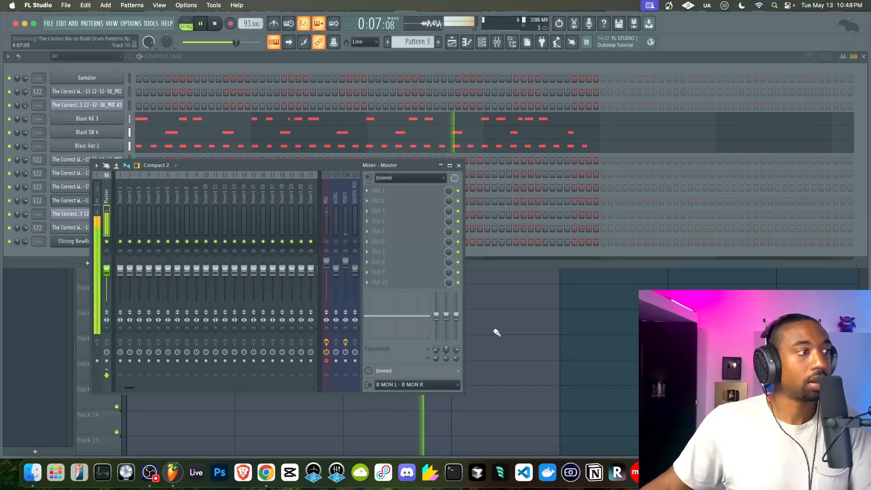
right_click(531, 355)
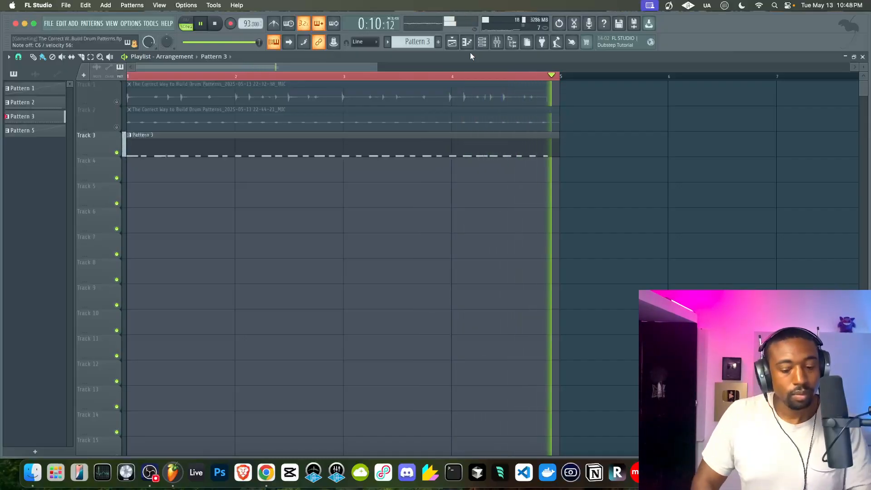
key(space)
click(496, 42)
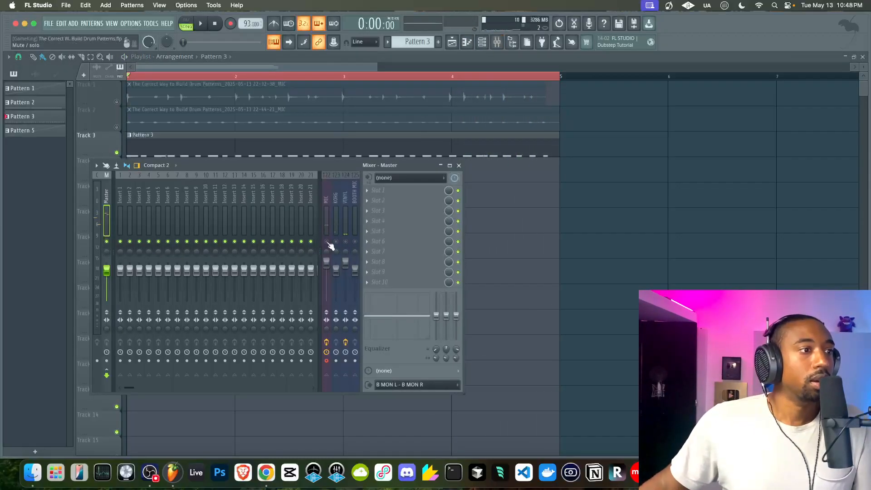
key(F9)
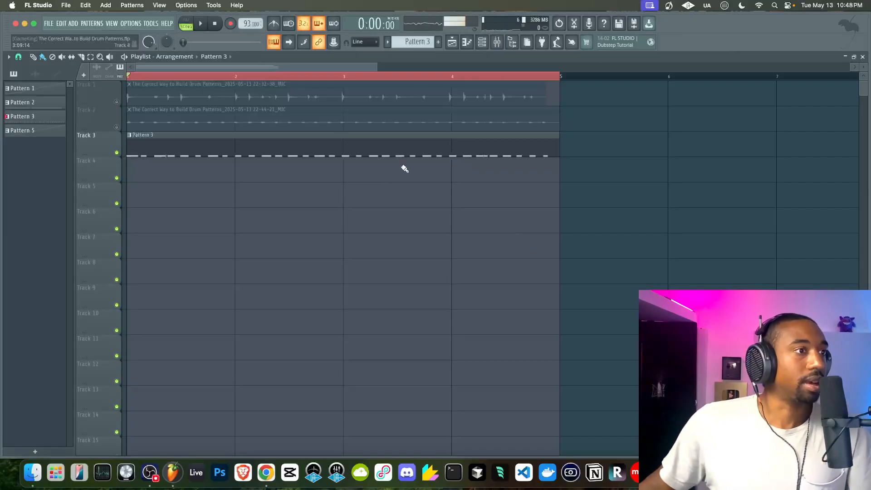